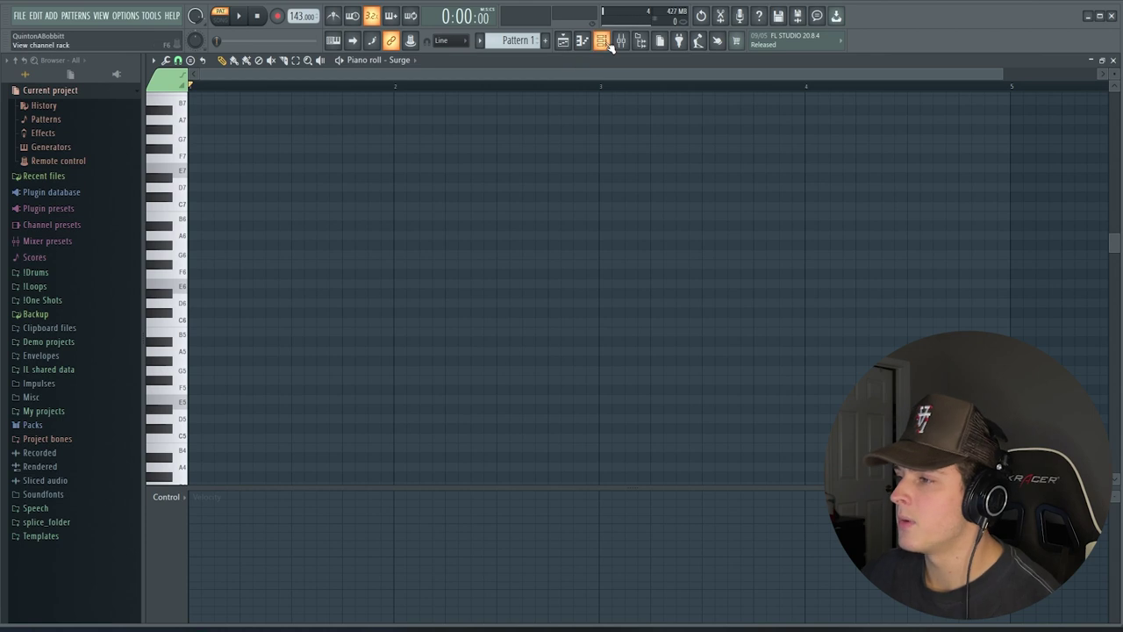
# Step: Check the patch loaded in the Surge channel from the channel rack, leaving the piano roll in view
pyautogui.click(602, 42)
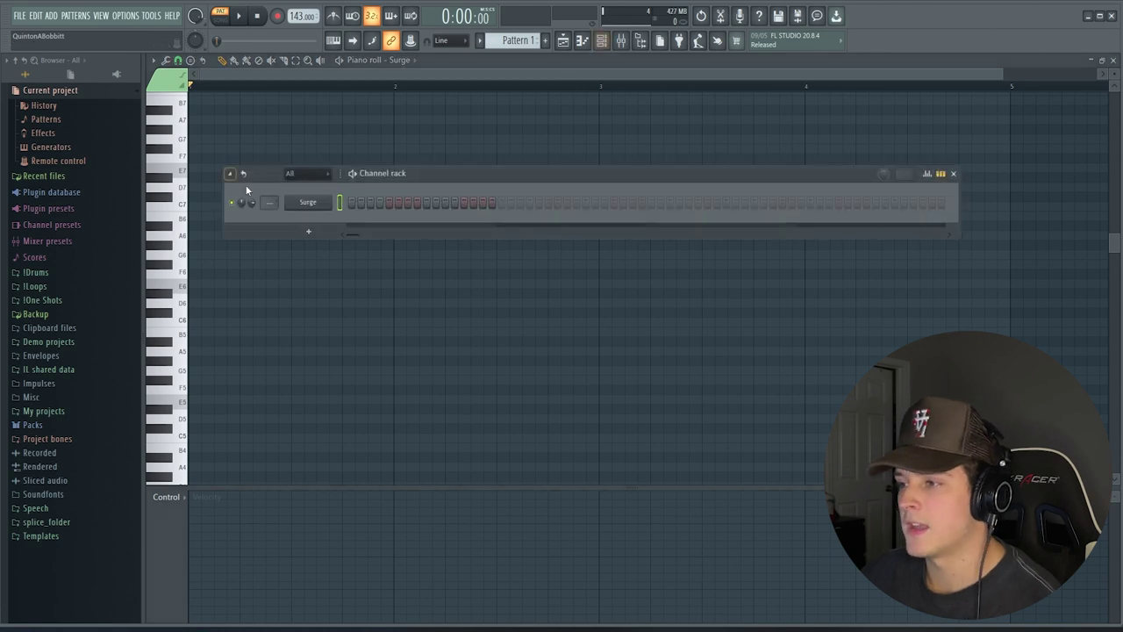
pyautogui.click(308, 203)
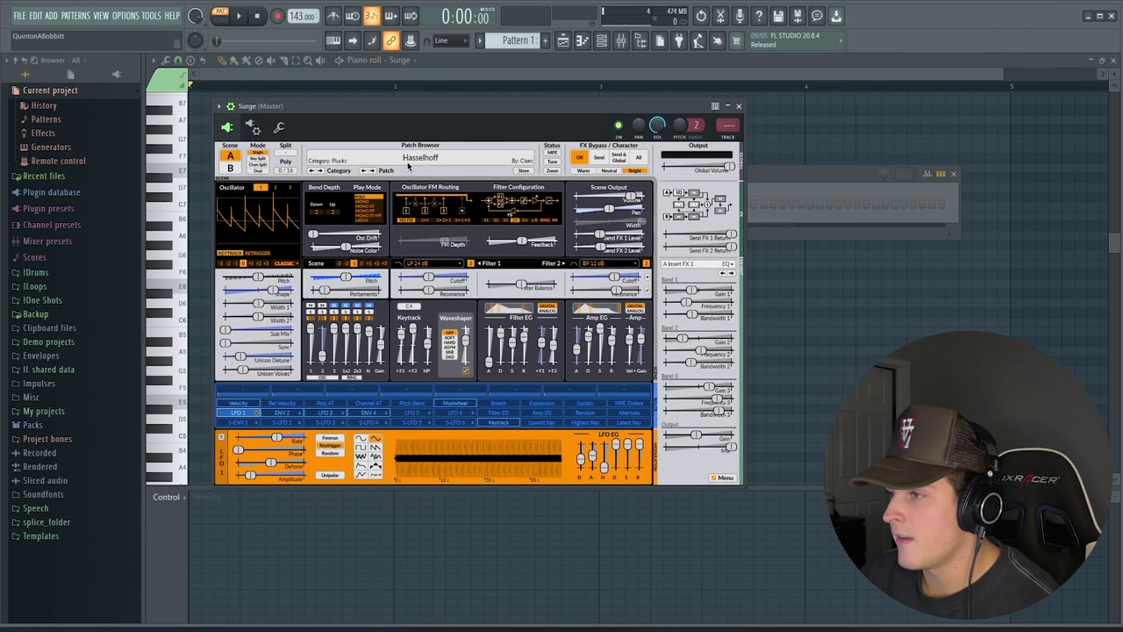
pyautogui.click(740, 106)
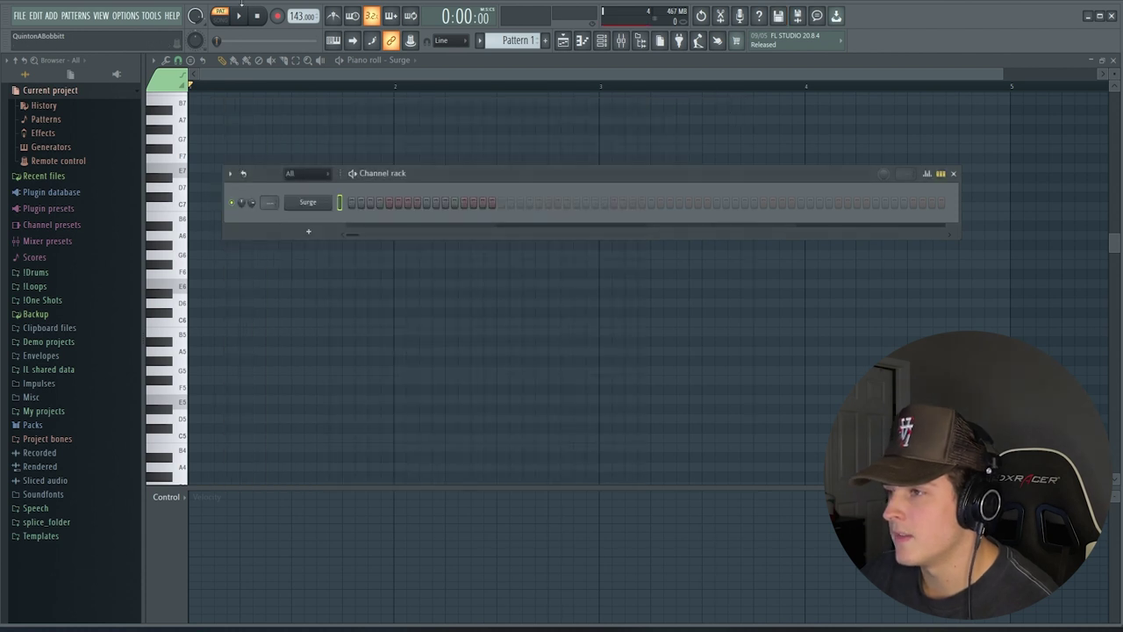
pyautogui.click(257, 73)
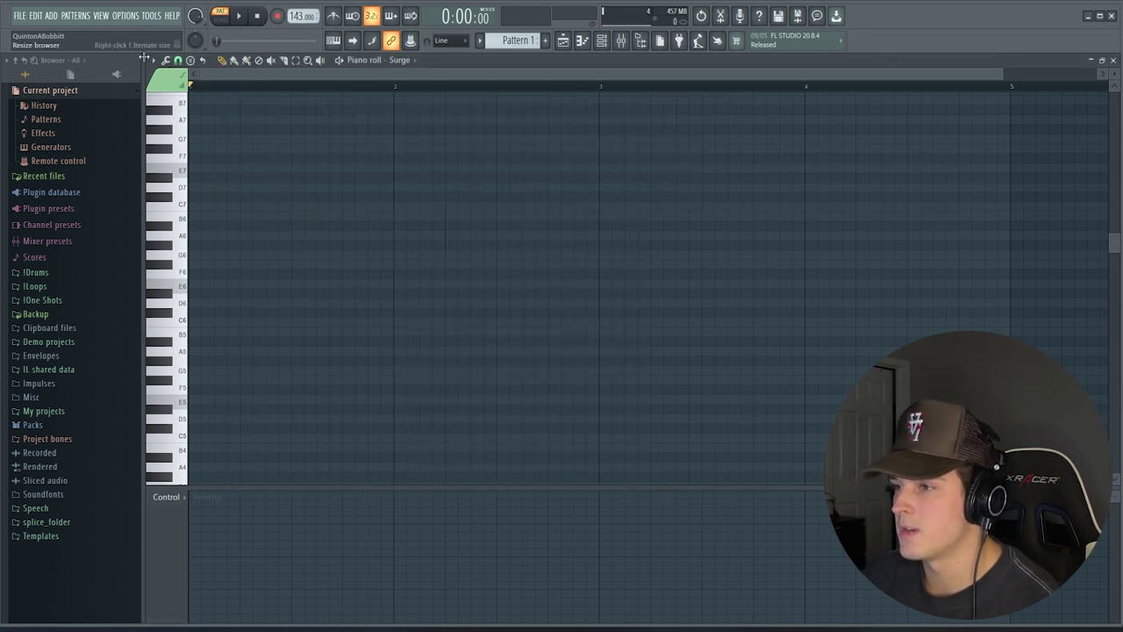
# Step: Set the piano roll's scale highlighting to Minor Natural (Aeolian) with E as the root
pyautogui.click(153, 59)
pyautogui.moveTo(201, 125)
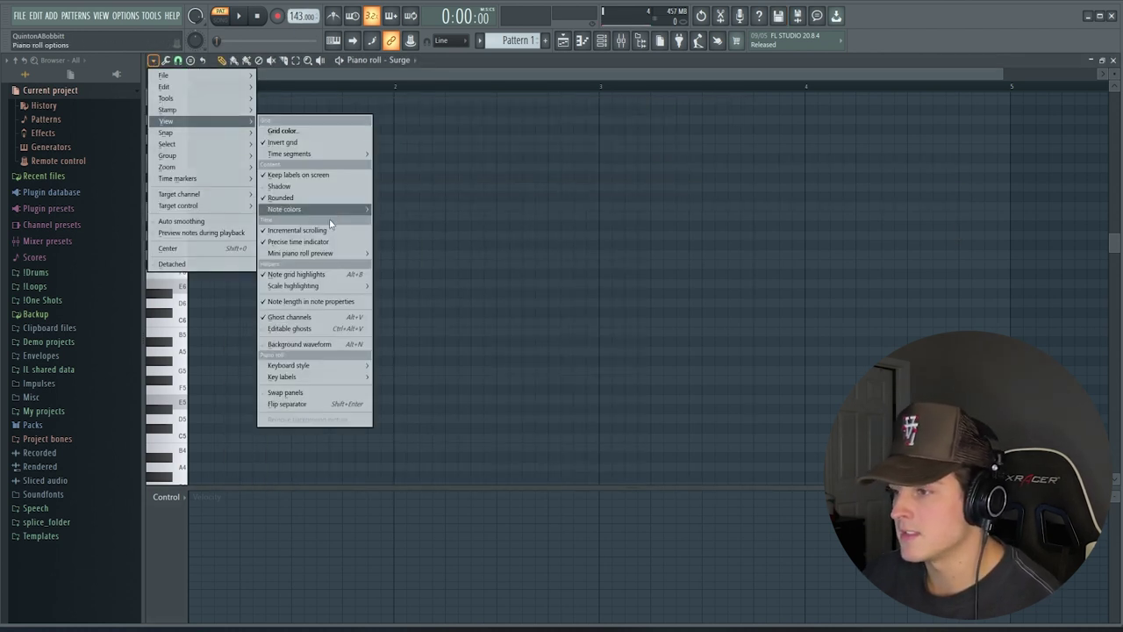
pyautogui.moveTo(336, 287)
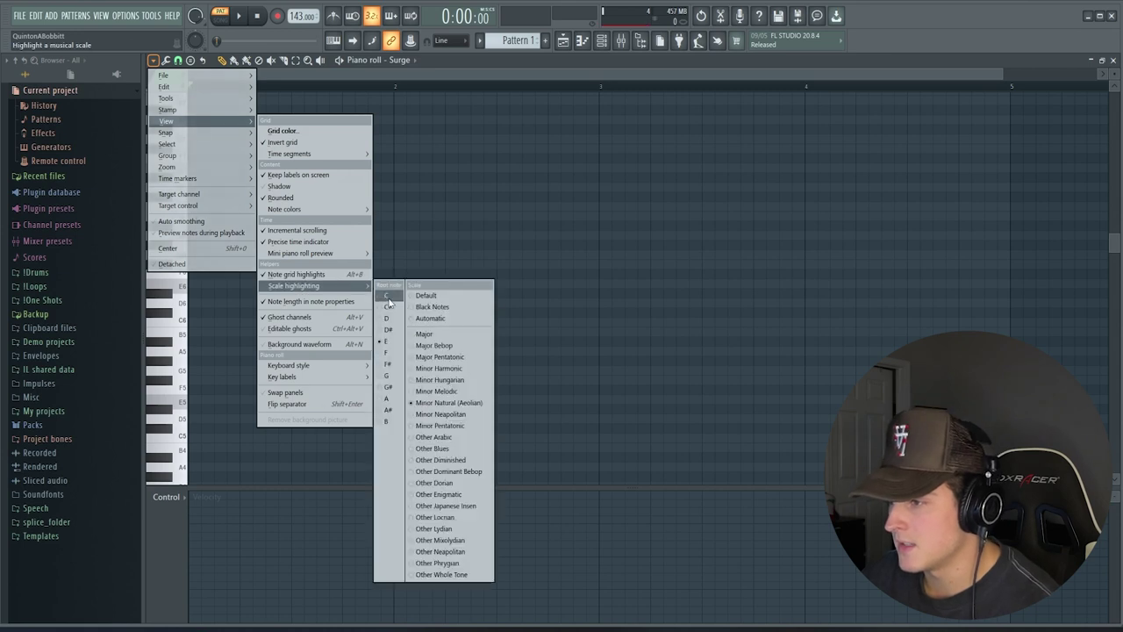
pyautogui.click(484, 402)
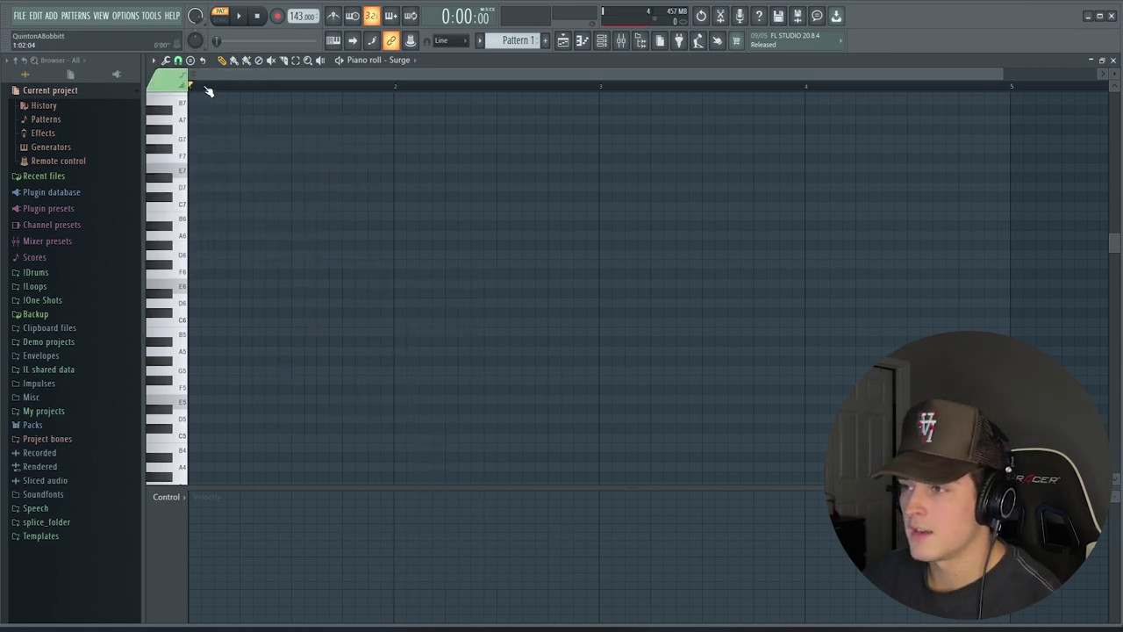
# Step: Build a short E minor chord of E5, B5 and G6 at the start of bar 1, raising the G by an octave
pyautogui.scroll(1, 208, 88)
pyautogui.scroll(1, 247, 88)
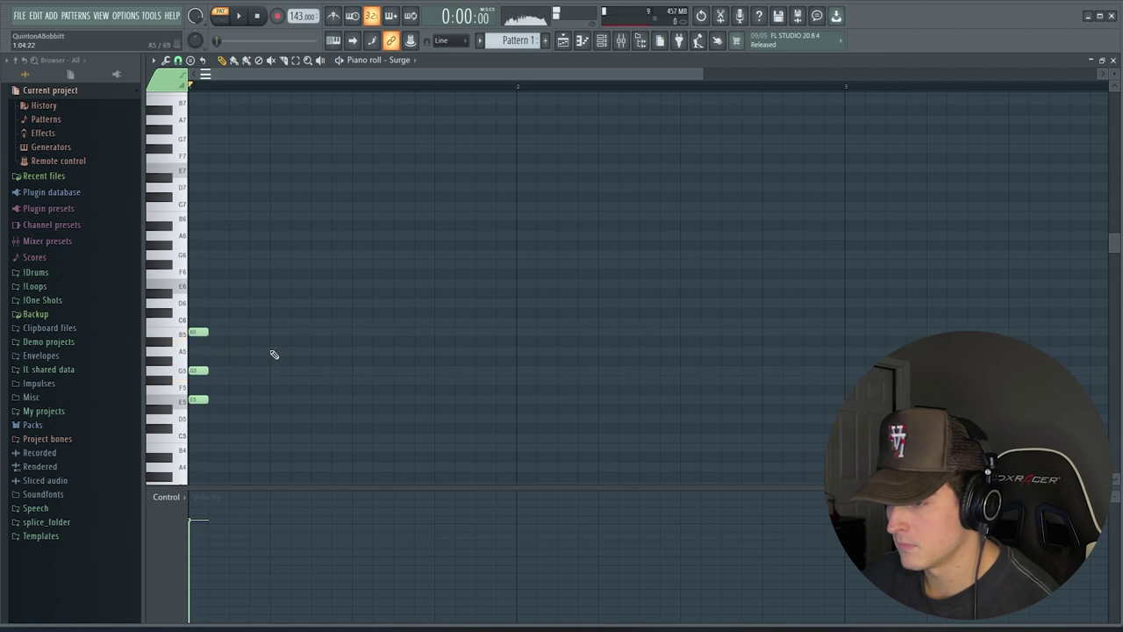
pyautogui.scroll(2, 185, 363)
pyautogui.hotkey('ctrl', 'Up')
pyautogui.press('space')
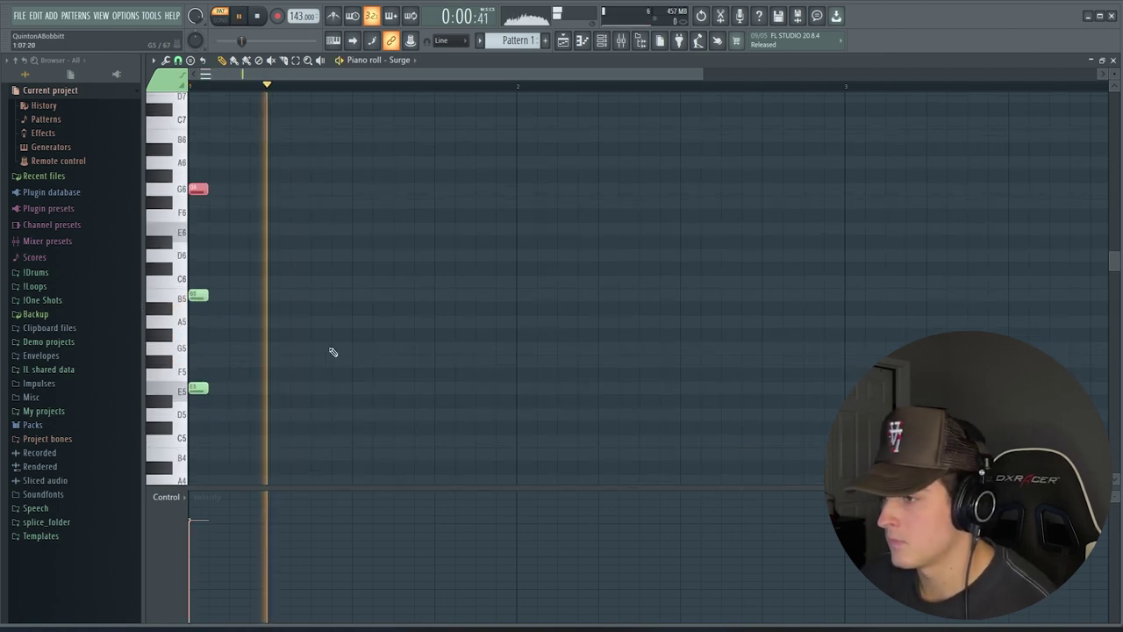
pyautogui.press('space')
# Step: Copy the chord to the start of bar 2 and lower it to C5, G5 and E6
pyautogui.moveTo(327, 435); pyautogui.dragTo(183, 144)
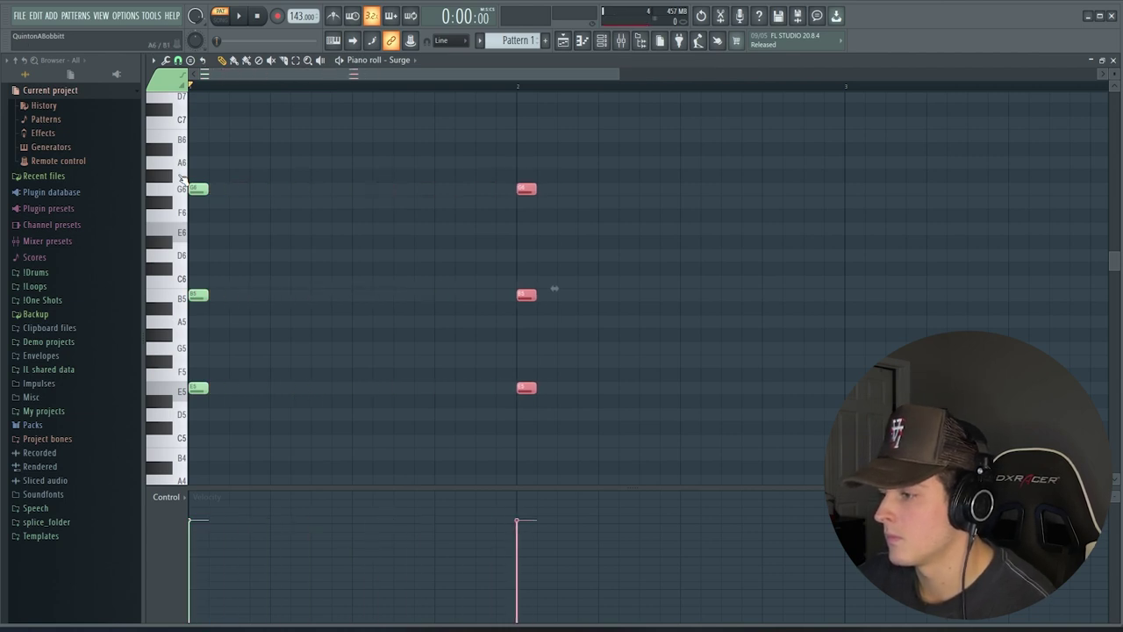
pyautogui.press('Down')
pyautogui.press('Down')
pyautogui.press('Down')
pyautogui.press('Down')
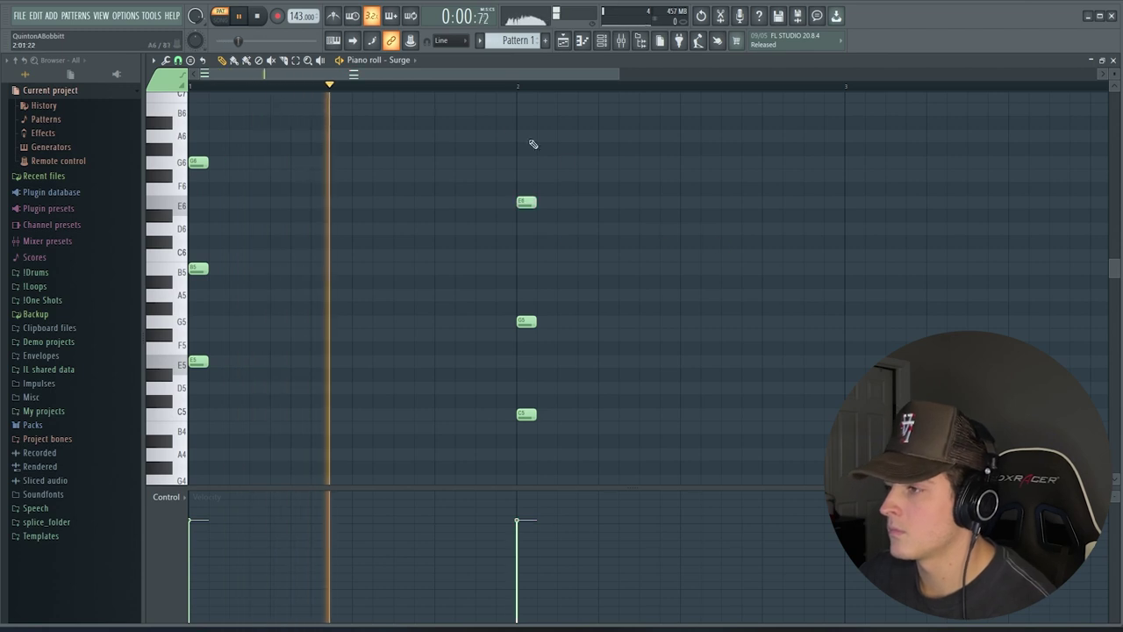
# Step: Add short melody notes D7, B6 and G6 after the chord in bar 1, auditioning them with playback
pyautogui.scroll(-3, 491, 96)
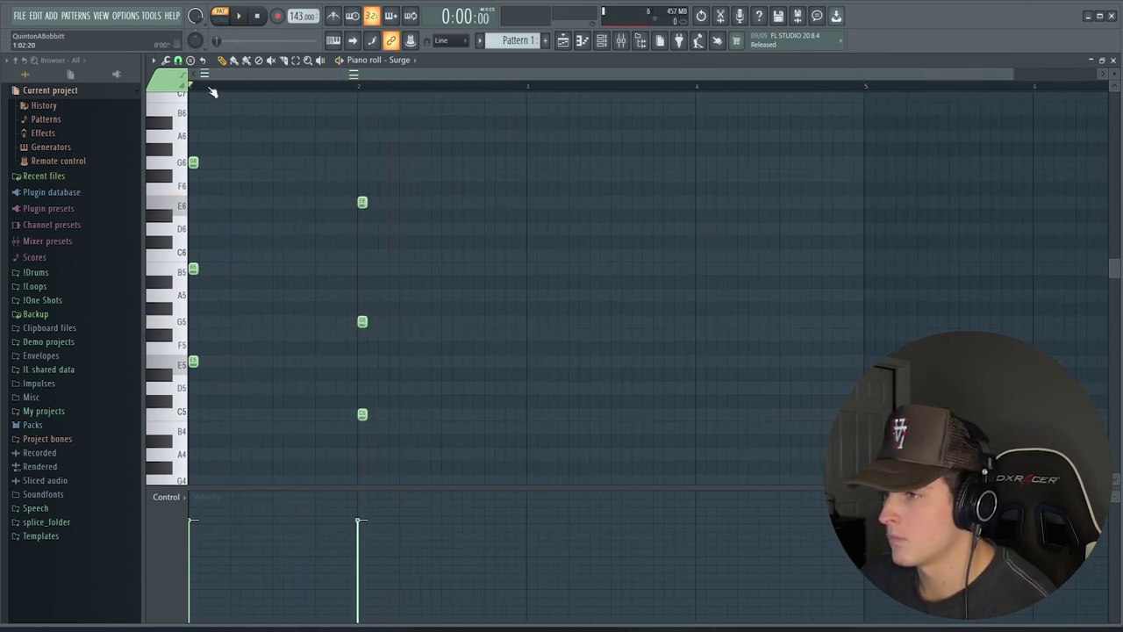
pyautogui.scroll(2, 211, 91)
pyautogui.scroll(2, 215, 173)
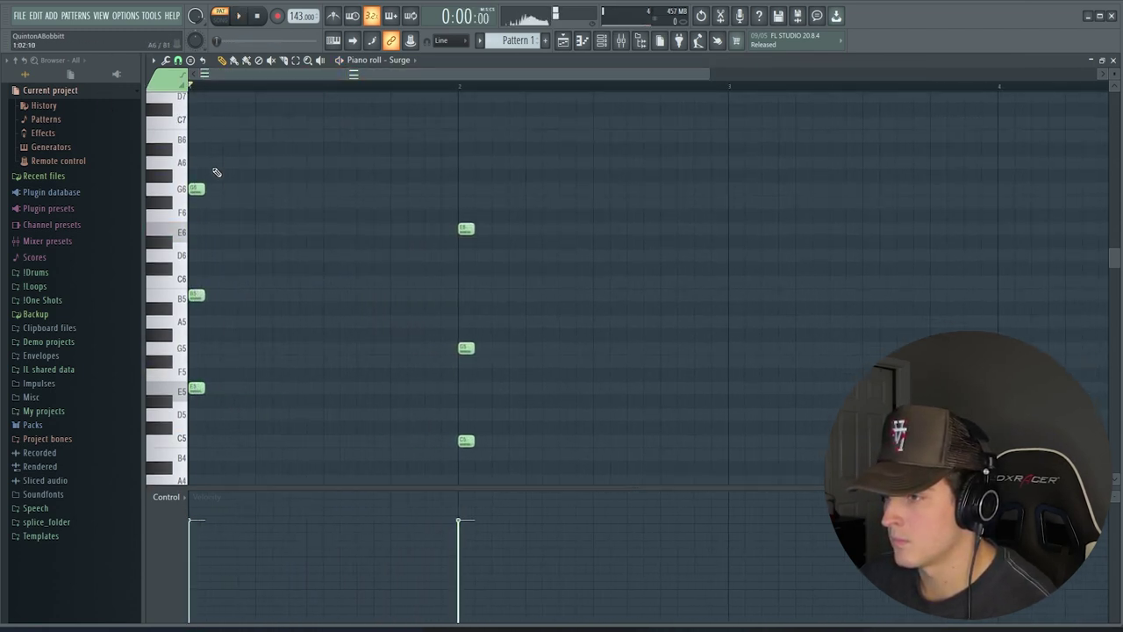
pyautogui.scroll(2, 232, 265)
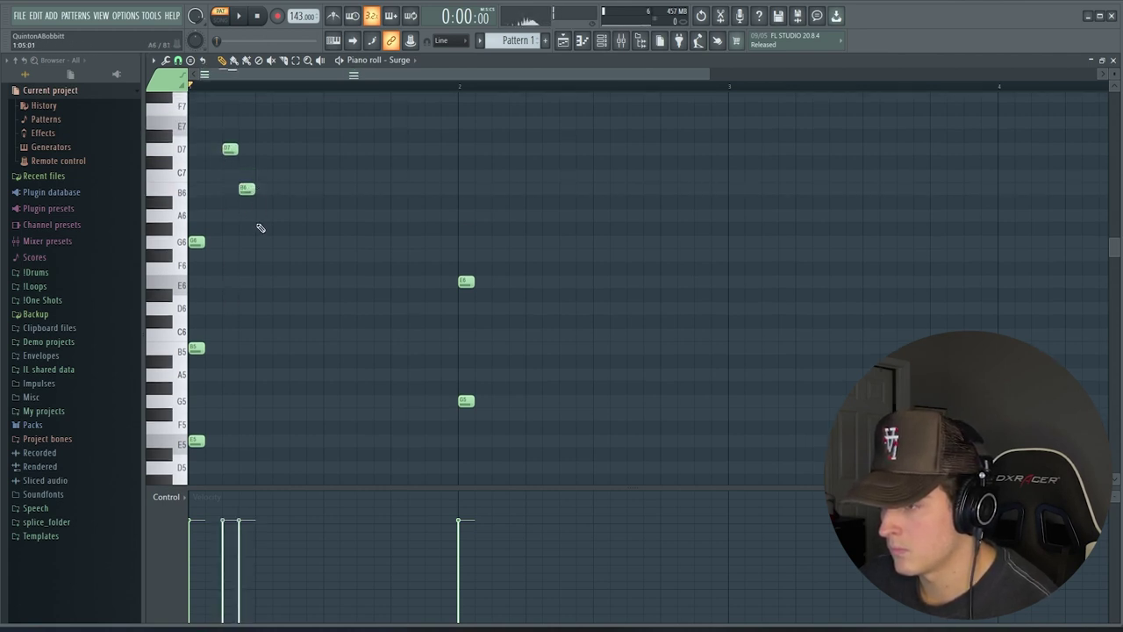
pyautogui.press('space')
pyautogui.press('space')
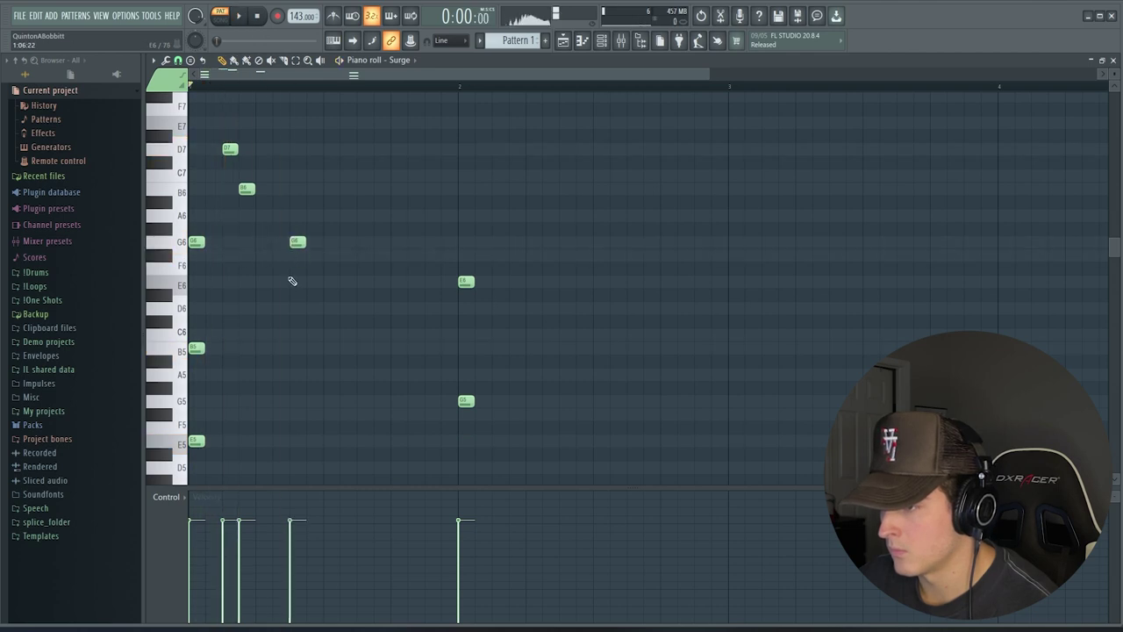
pyautogui.press('space')
pyautogui.press('space')
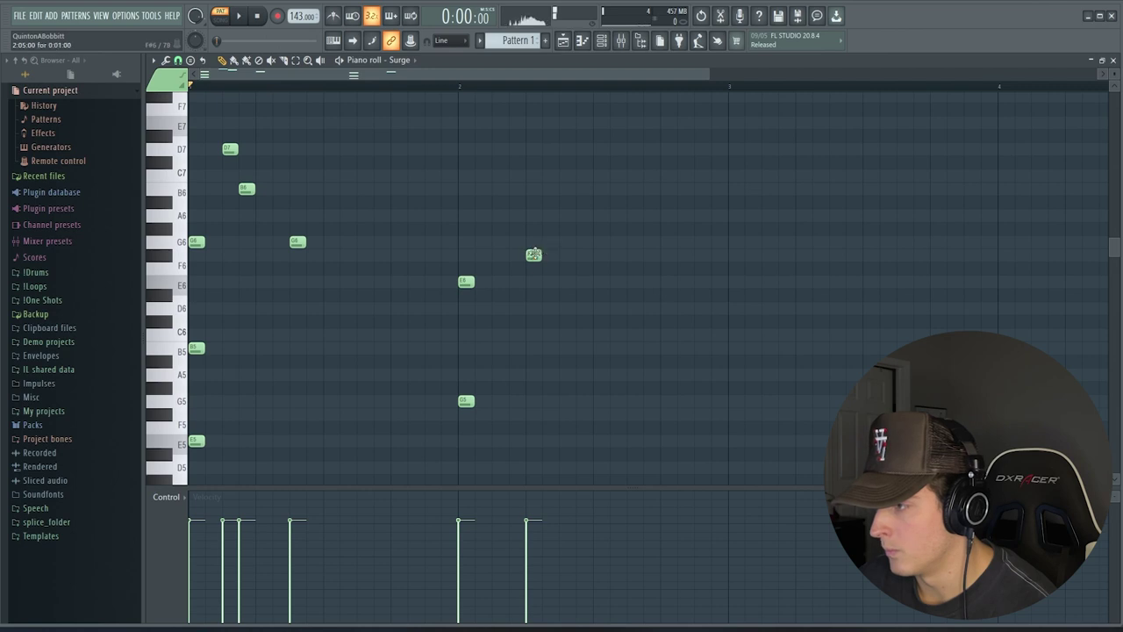
# Step: Add rising melody notes F#6, G6, A6 and B6 after the chord in bar 2 and play the two bars back
pyautogui.press('space')
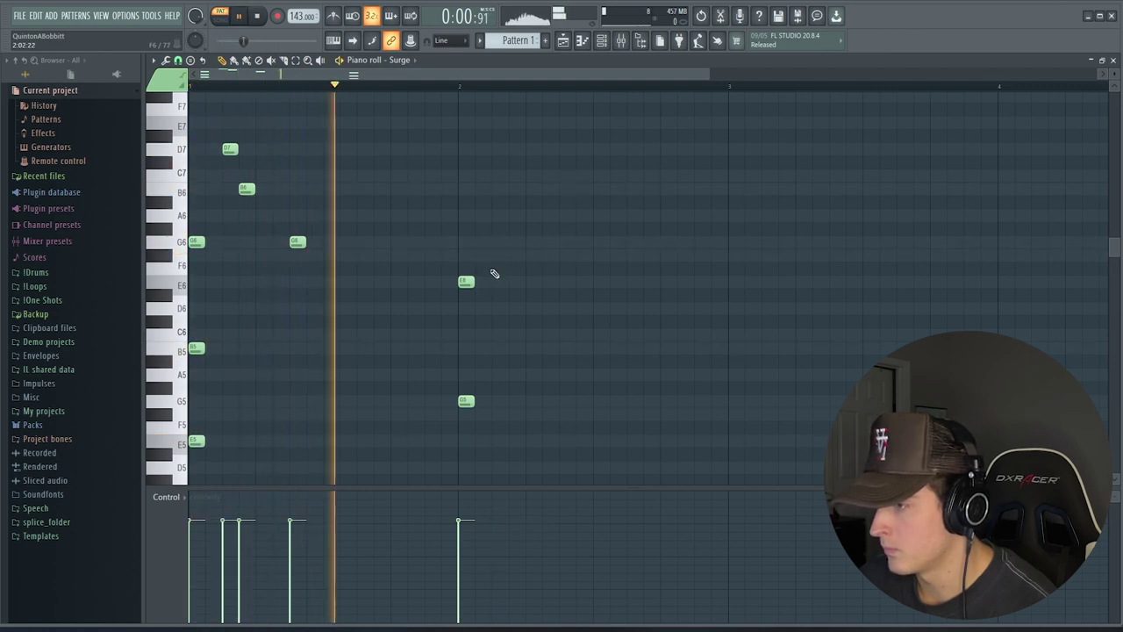
pyautogui.click(530, 256)
pyautogui.press('space')
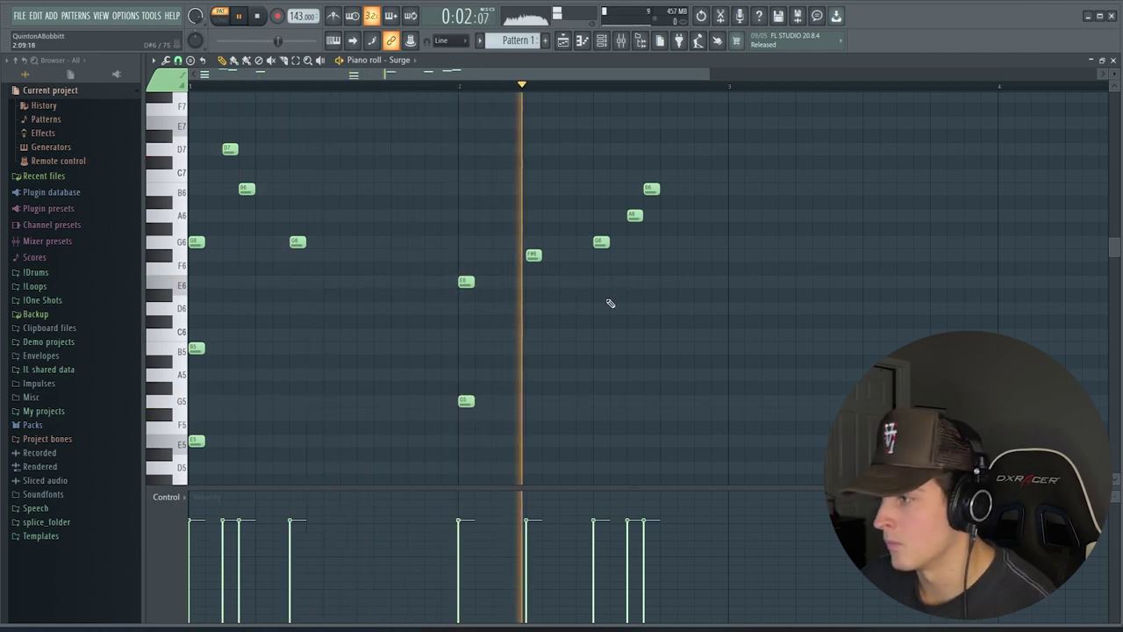
pyautogui.scroll(-1, 518, 94)
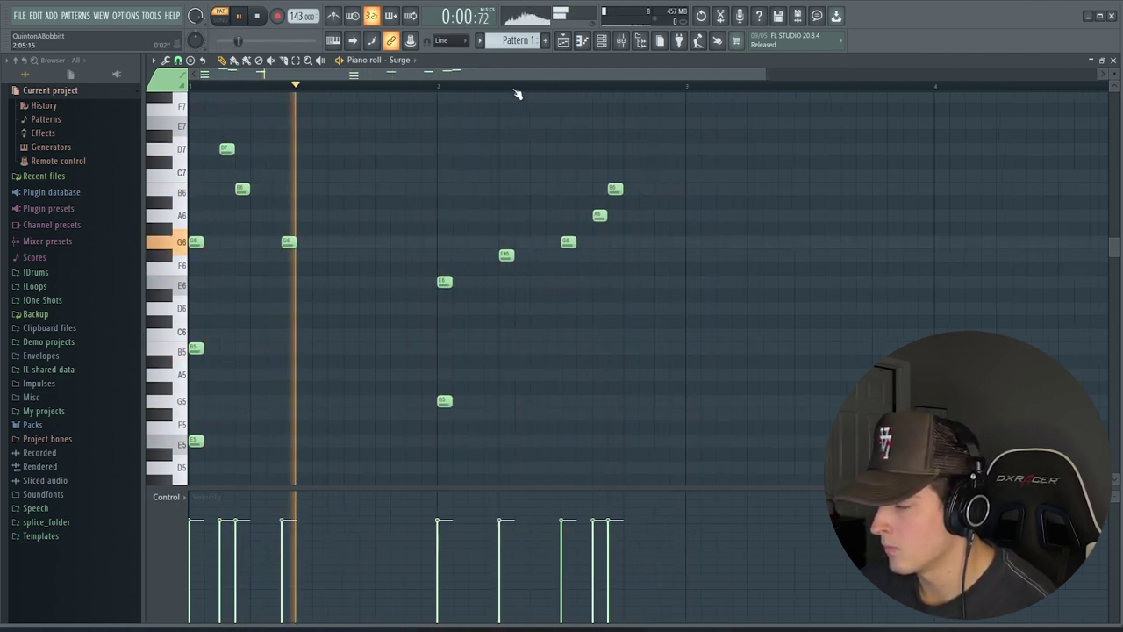
pyautogui.scroll(-2, 518, 94)
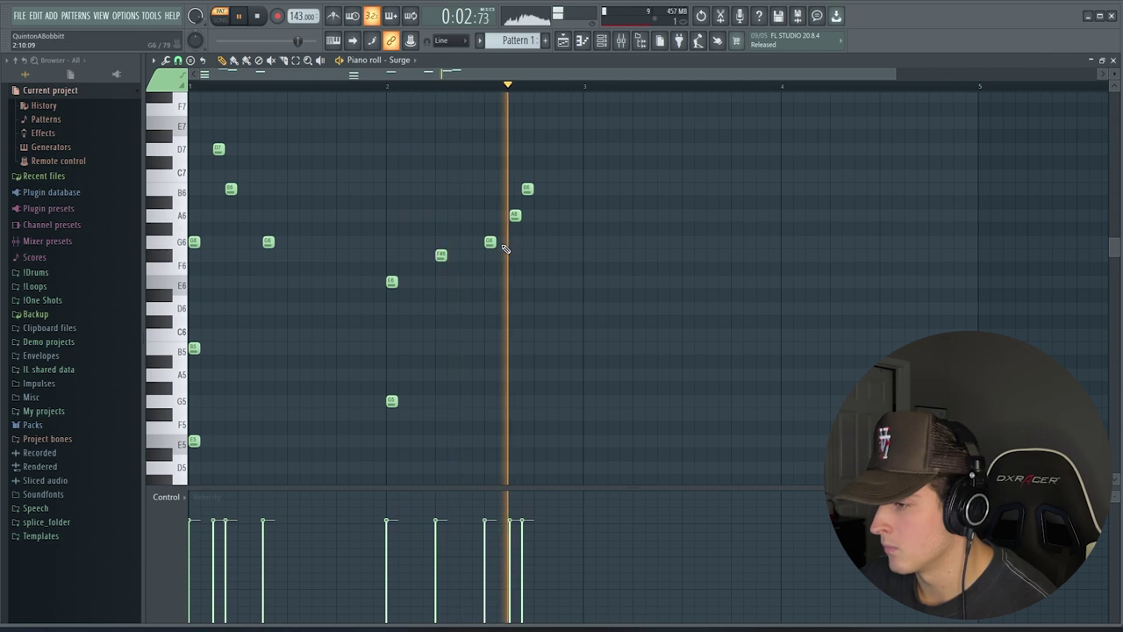
# Step: Duplicate all notes of bars 1 and 2 into bars 3 and 4 and clear the selection
pyautogui.scroll(-1, 506, 261)
pyautogui.hotkey('ctrl', 'a')
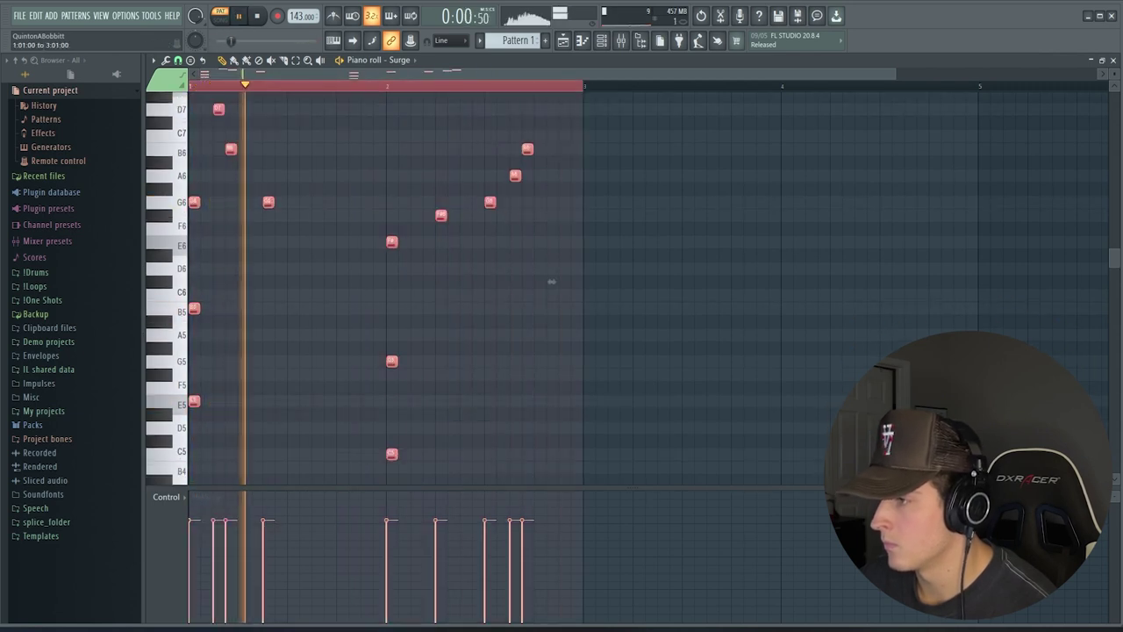
pyautogui.hotkey('ctrl', 'b')
pyautogui.press('space')
pyautogui.hotkey('ctrl', 'd')
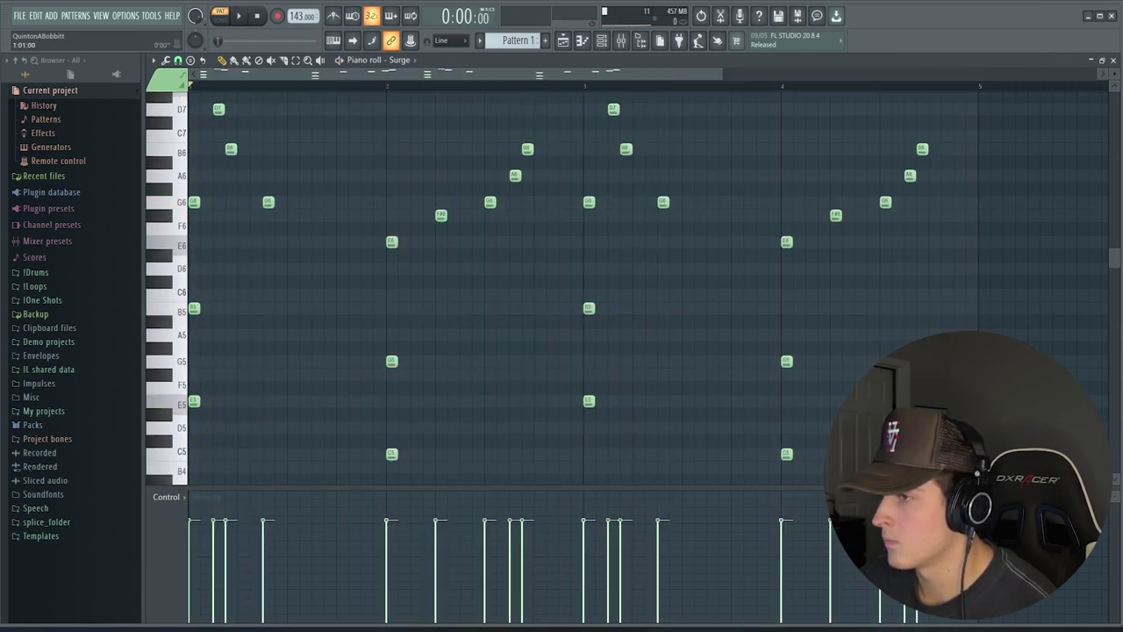
# Step: Vary the melody with B6 and G6 notes ending bar 3, and additional A6 and D7 notes in bar 4
pyautogui.press('space')
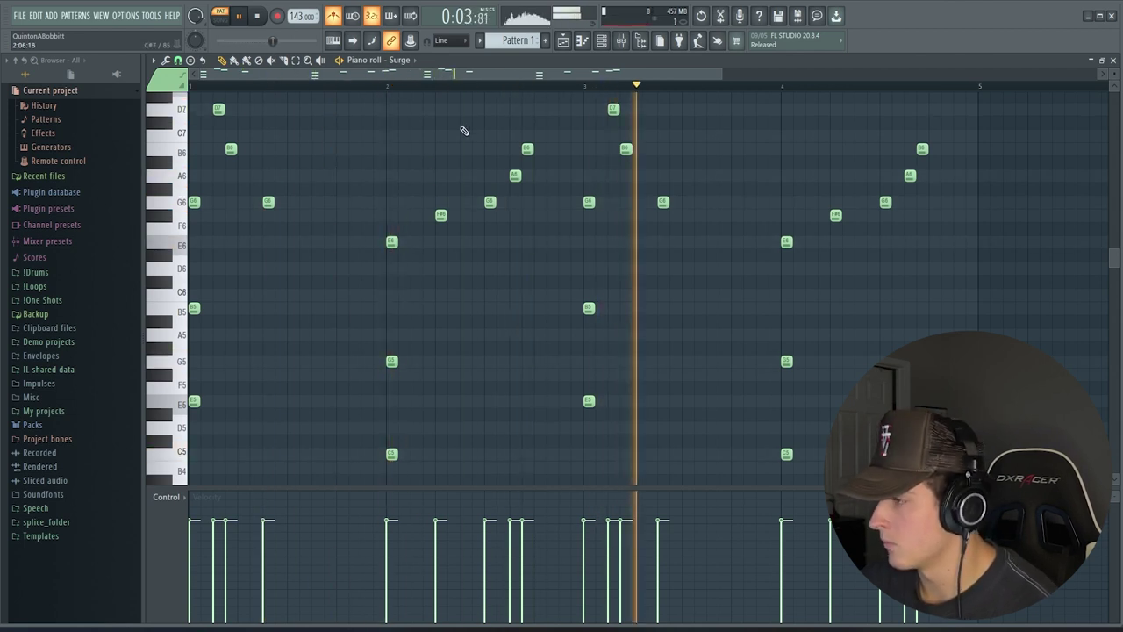
pyautogui.moveTo(589, 74); pyautogui.dragTo(667, 72)
pyautogui.press('space')
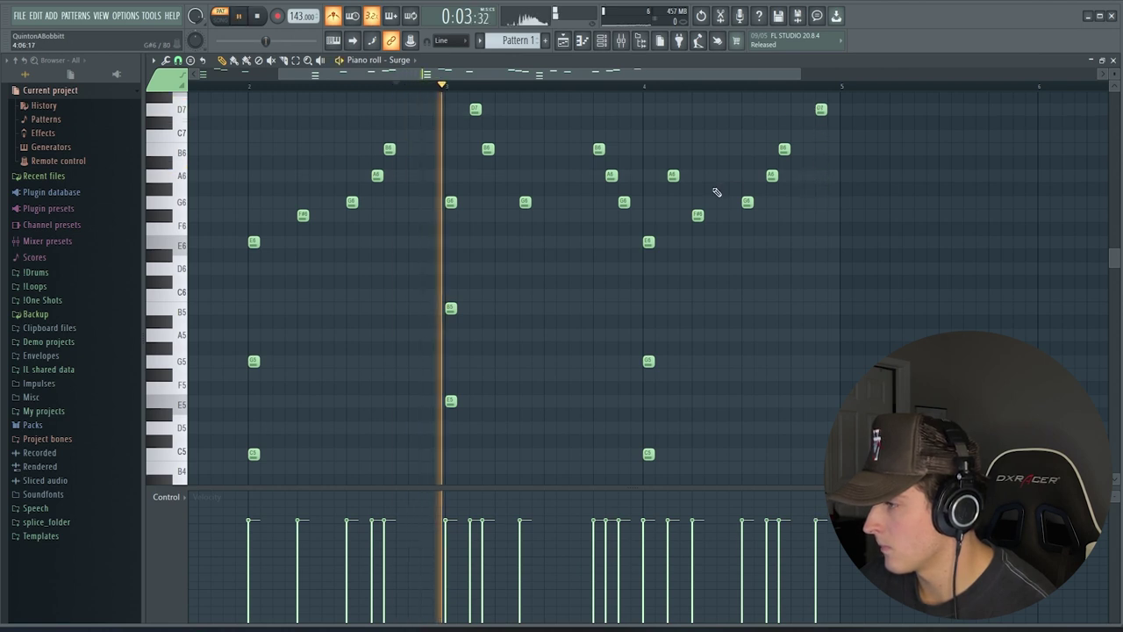
pyautogui.rightClick(612, 177)
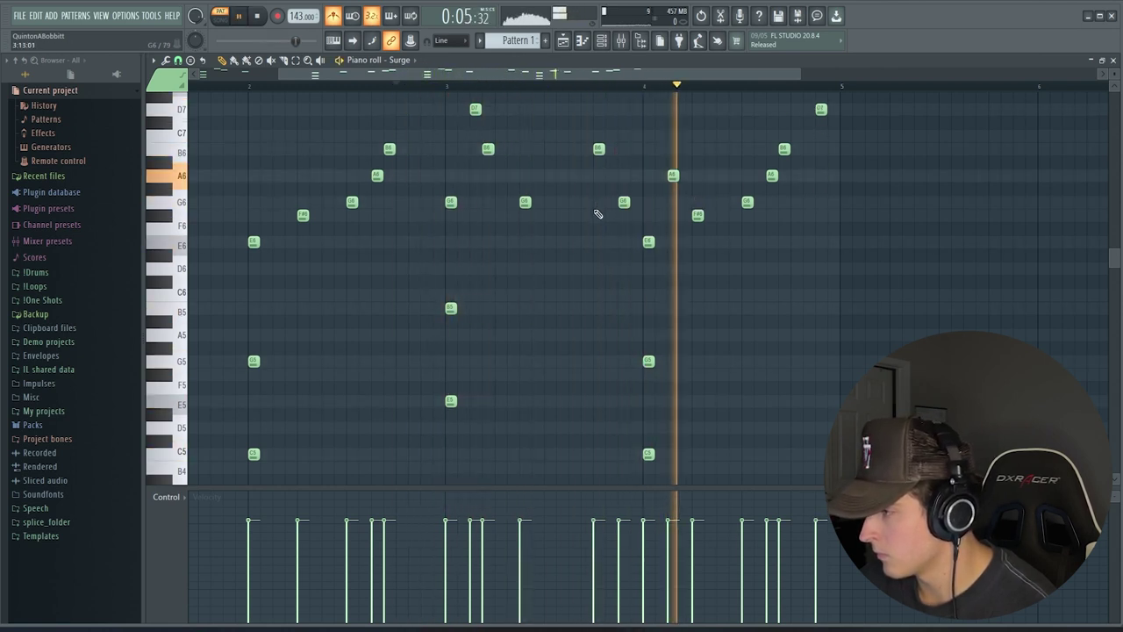
# Step: Copy the E5 and C5 root notes of all four chords down an octave to E4 and C4, and turn off the metronome
pyautogui.scroll(-3, 491, 92)
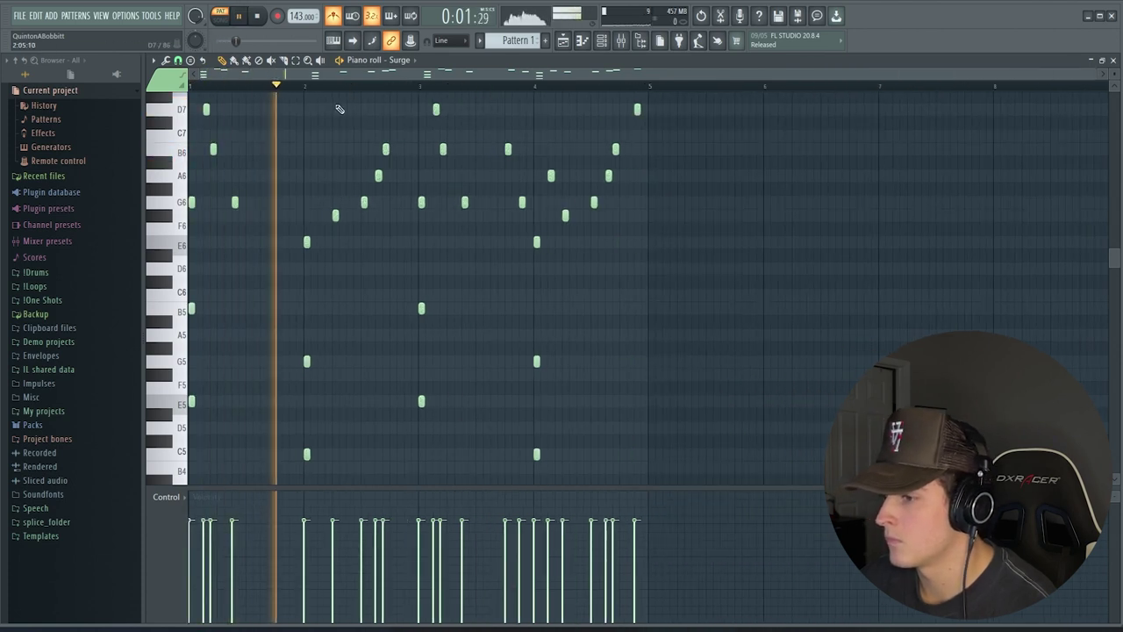
pyautogui.scroll(-2, 243, 283)
pyautogui.click(421, 361)
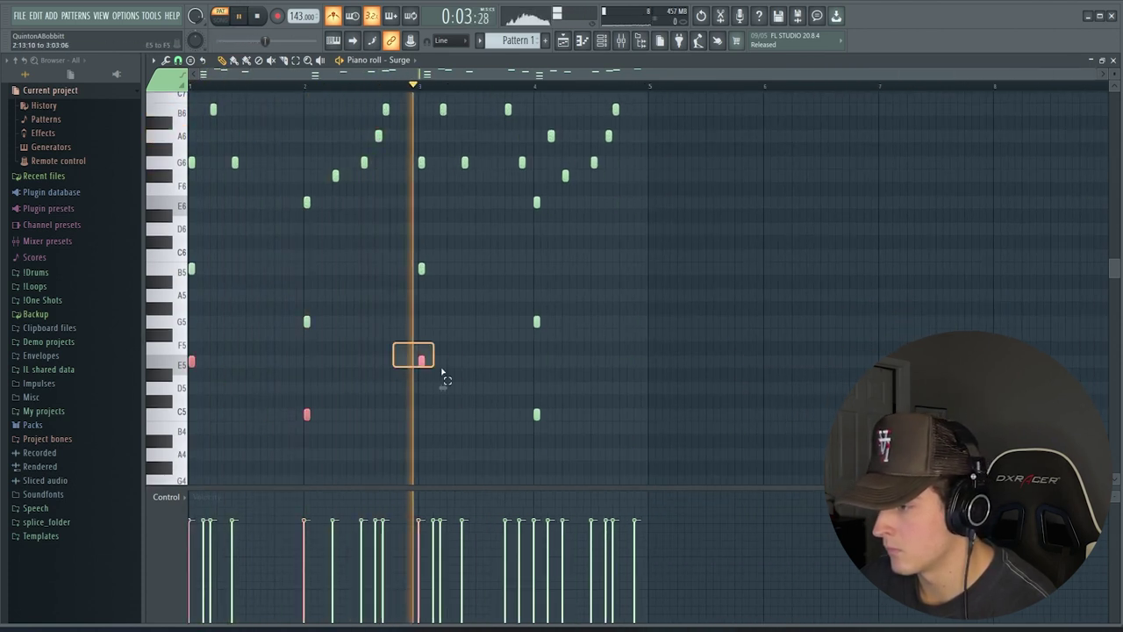
pyautogui.click(536, 415)
pyautogui.scroll(-2, 537, 416)
pyautogui.hotkey('ctrl', 'd')
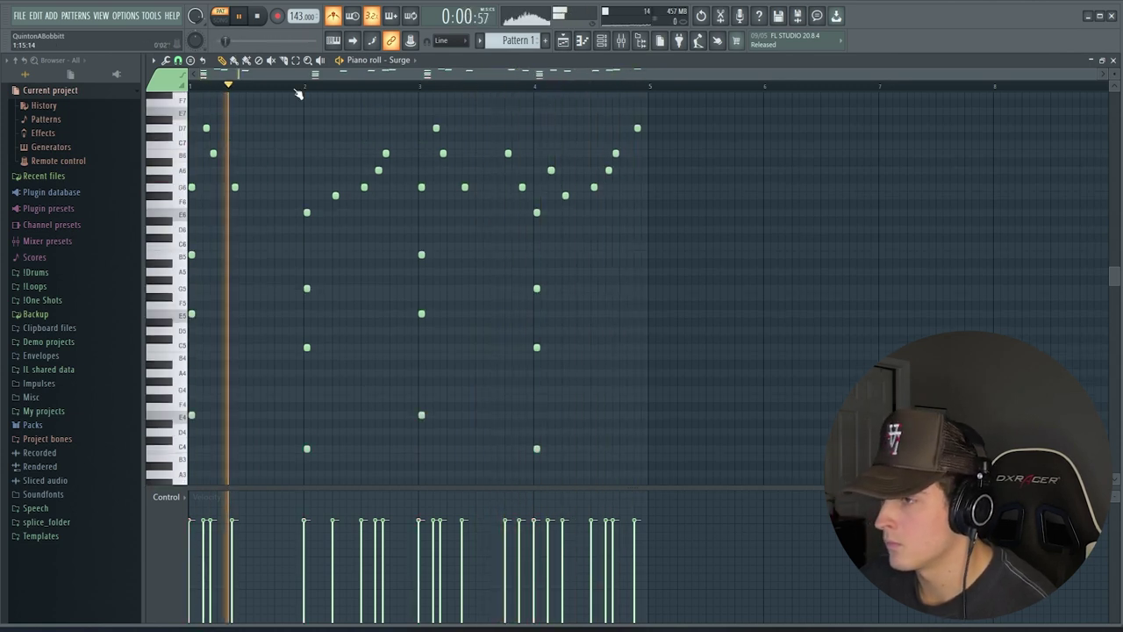
pyautogui.click(334, 16)
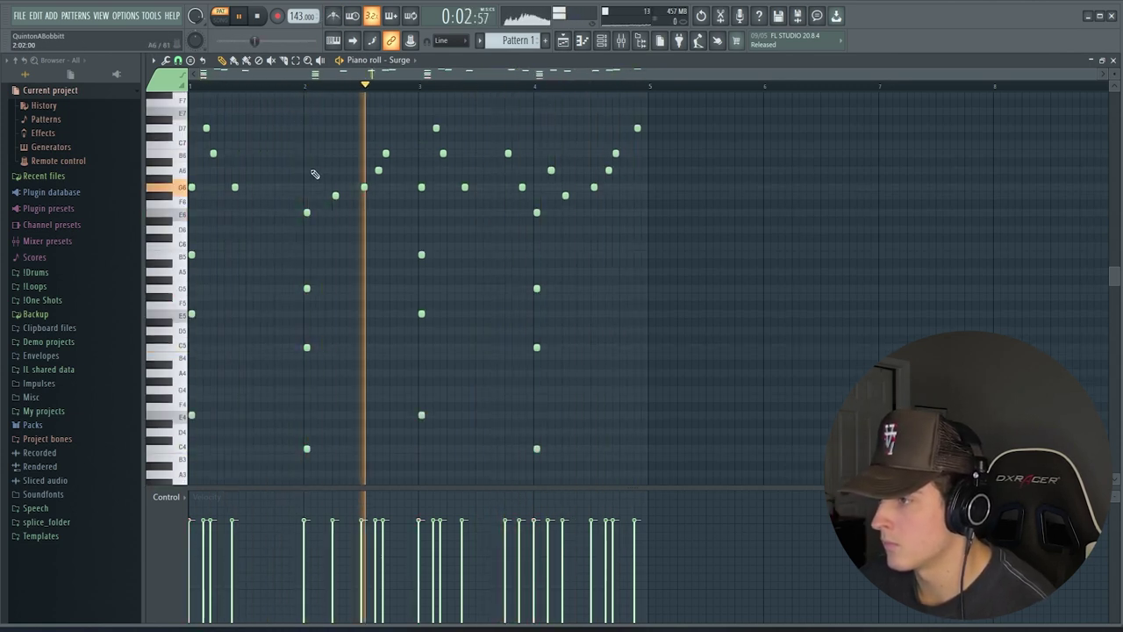
# Step: Duplicate the four-bar melody and align the copy with the start of bar 5
pyautogui.scroll(1, 313, 176)
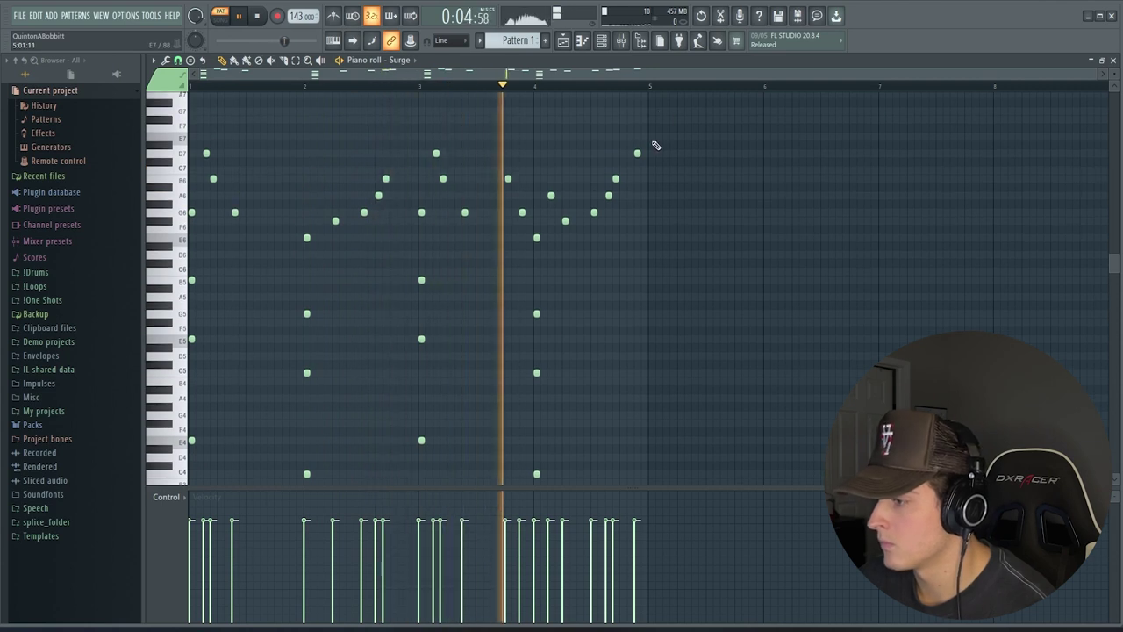
pyautogui.hotkey('ctrl', 'b')
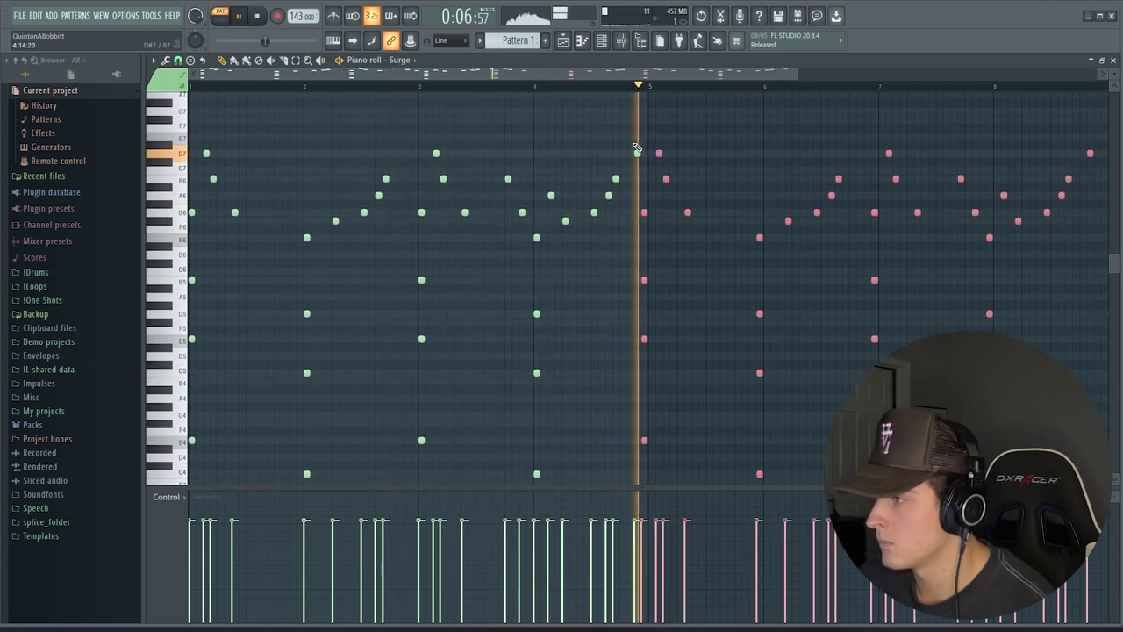
pyautogui.moveTo(645, 214); pyautogui.dragTo(653, 215)
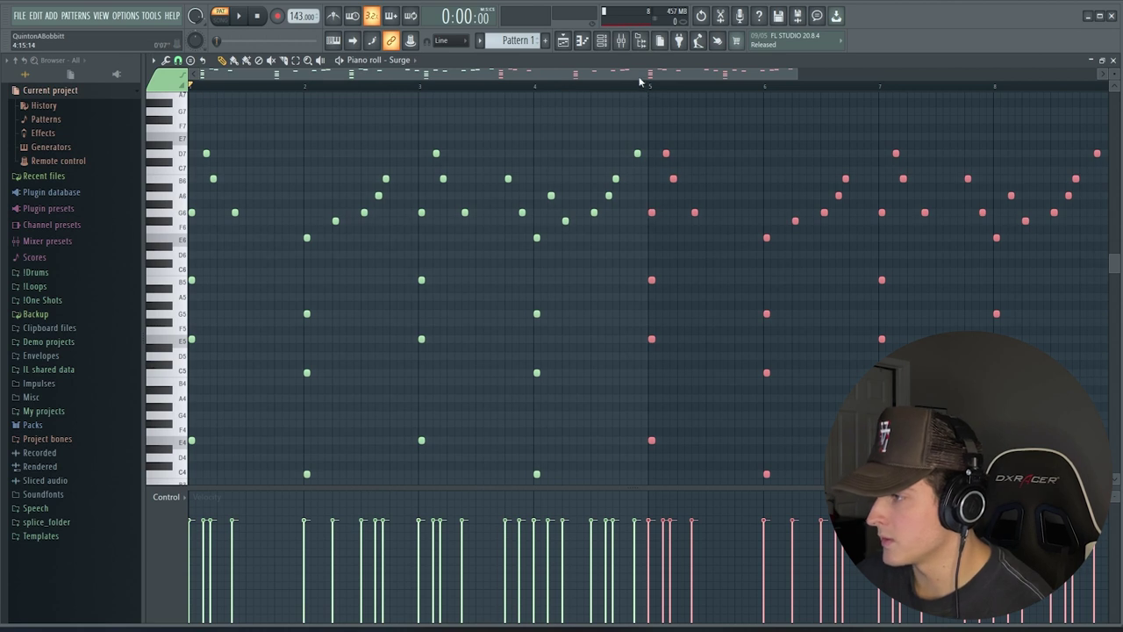
# Step: Add D7 and G7 to the chord at the start of bar 5, and F#7 above the D7 that follows
pyautogui.hscroll(3, 641, 82)
pyautogui.scroll(1, 670, 178)
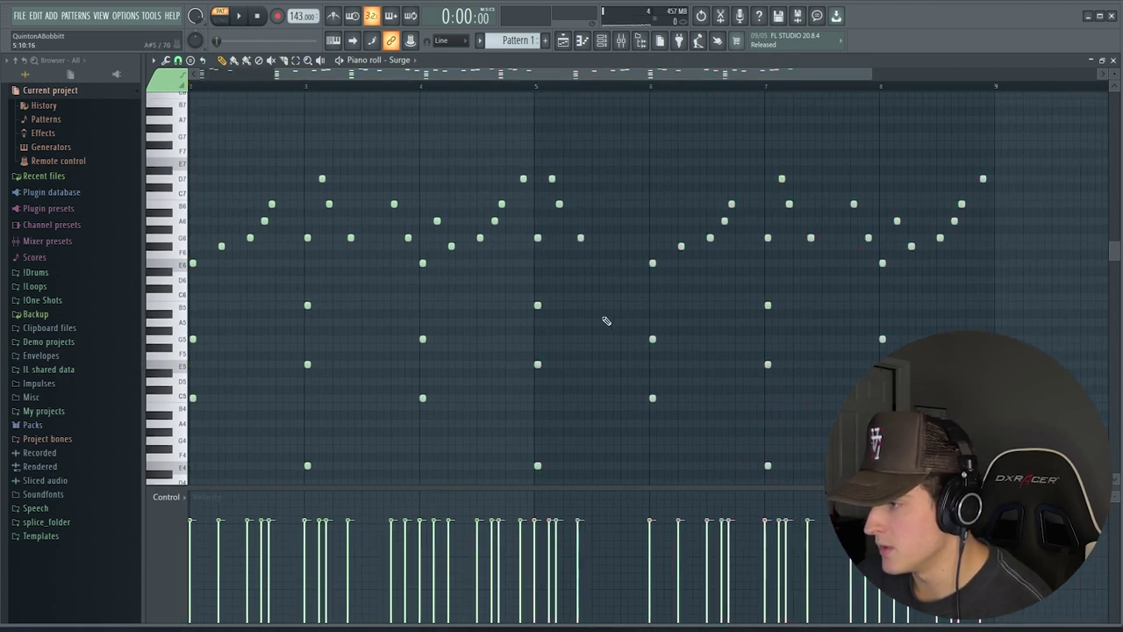
pyautogui.press('space')
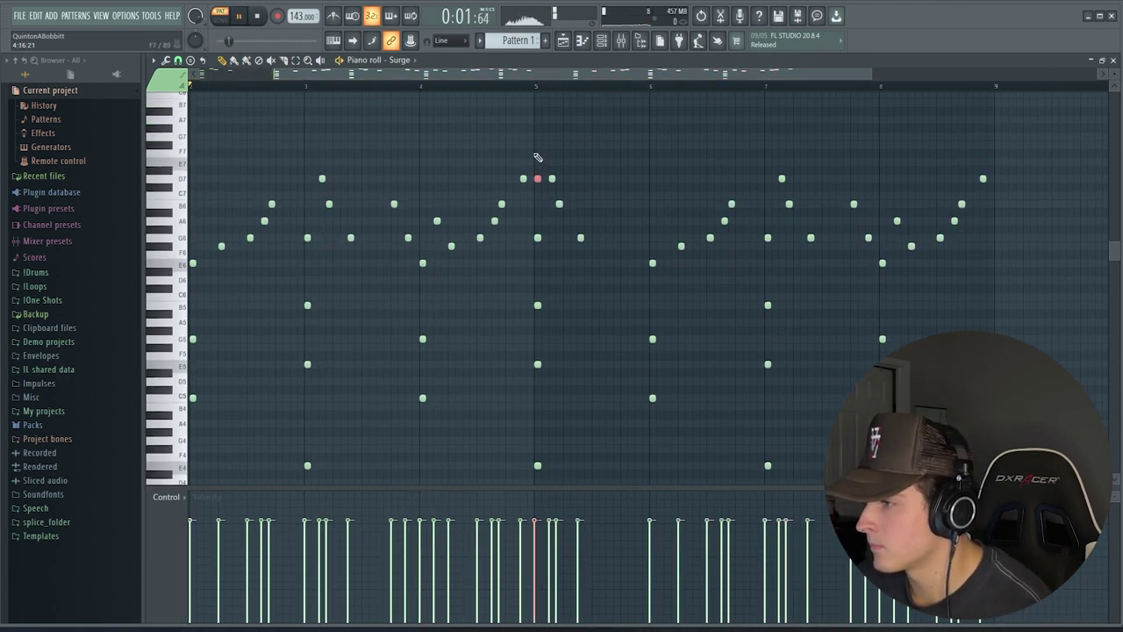
pyautogui.click(537, 137)
pyautogui.scroll(1, 573, 234)
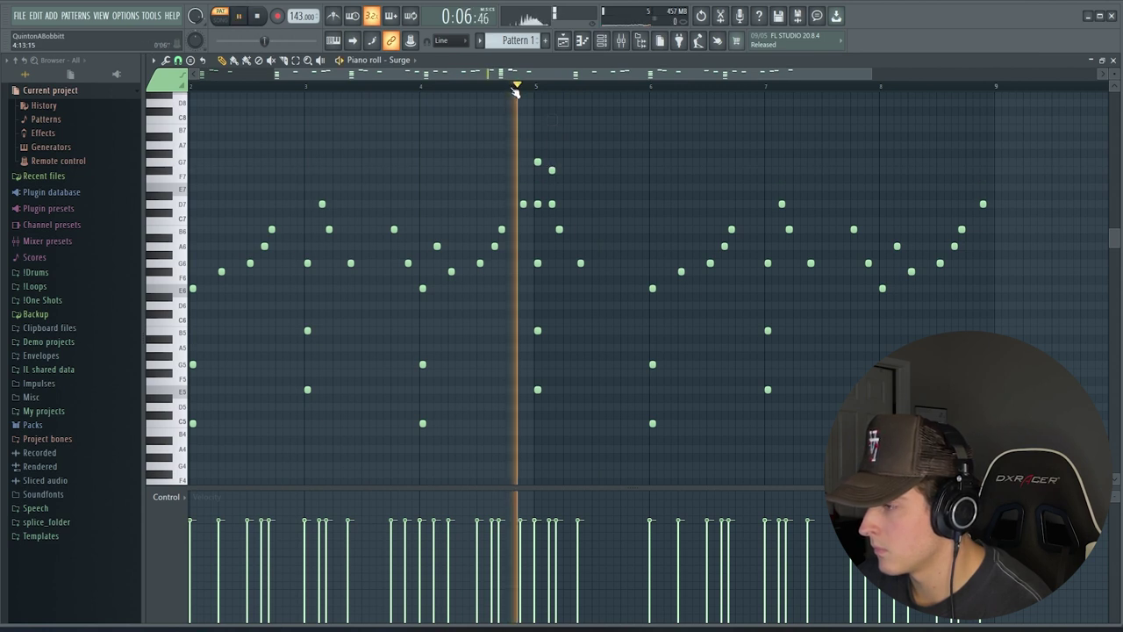
# Step: Raise the F#7 near the start of bar 5 to A7, and add F#7 and G7 at the start of bar 6
pyautogui.moveTo(552, 171); pyautogui.dragTo(553, 146)
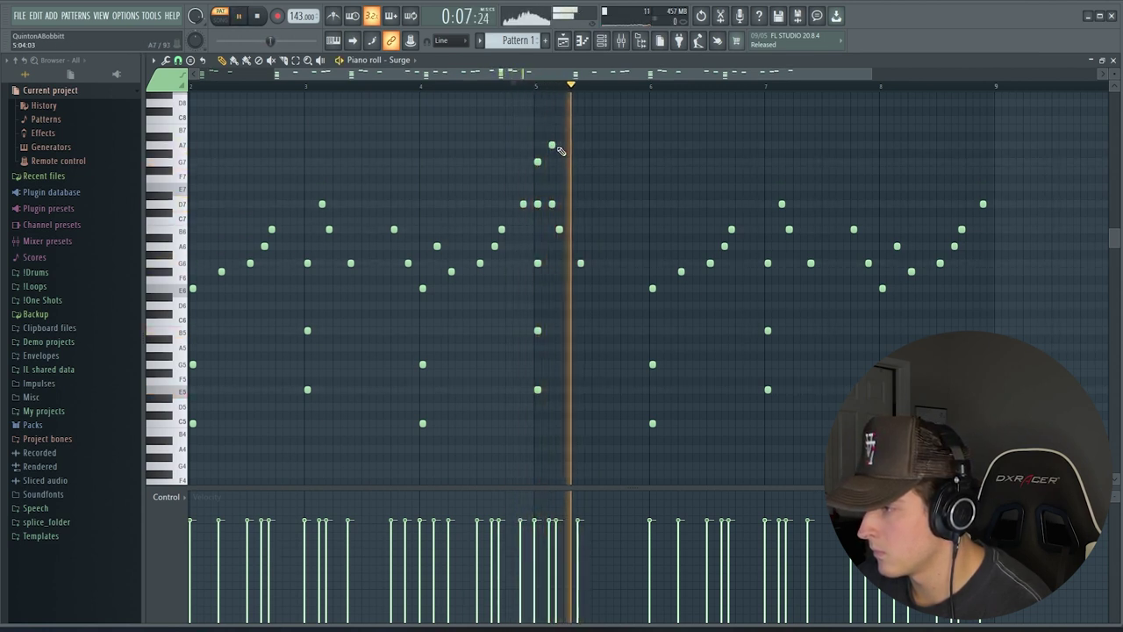
pyautogui.press('space')
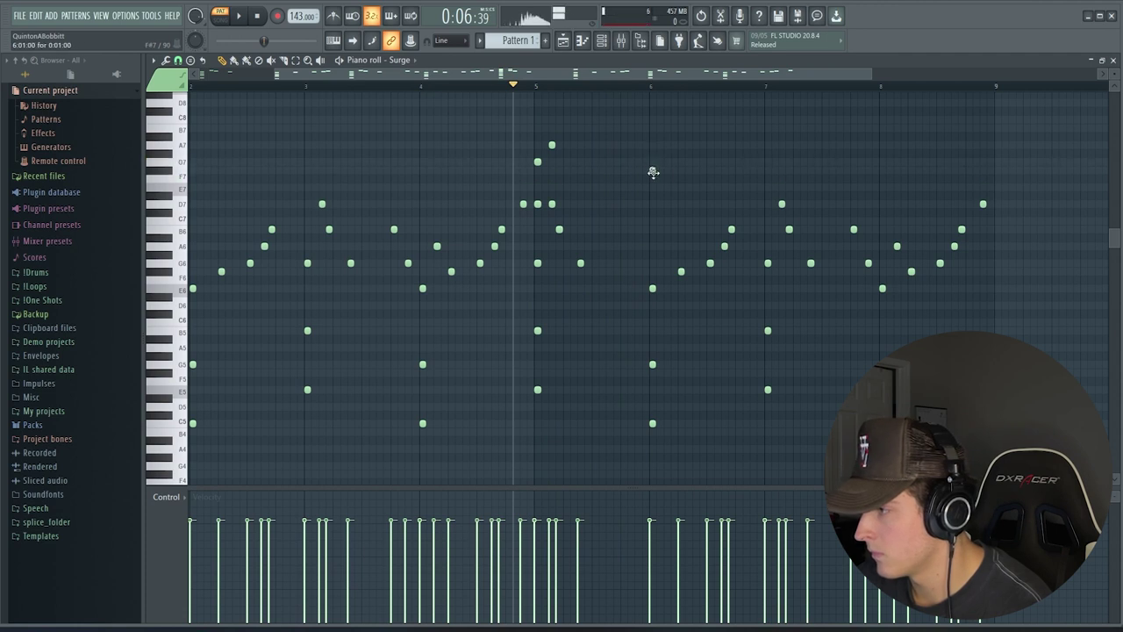
pyautogui.press('space')
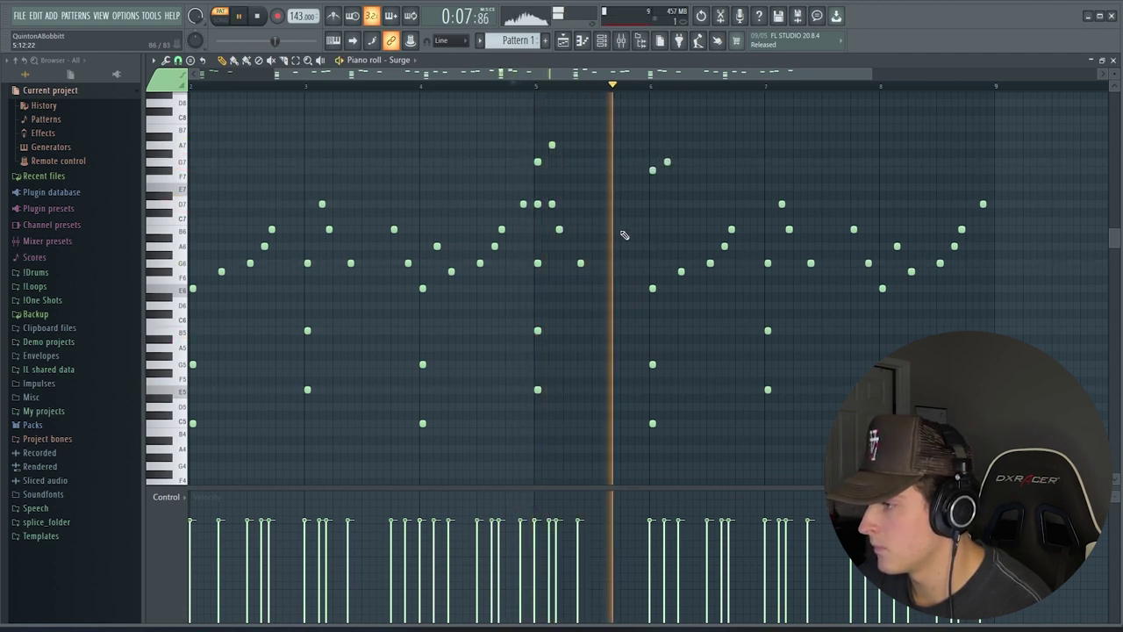
# Step: Add high G7, B7 and A7 notes in bar 7, with G7 at the start of bar 8 and F#7 near its end
pyautogui.press('space')
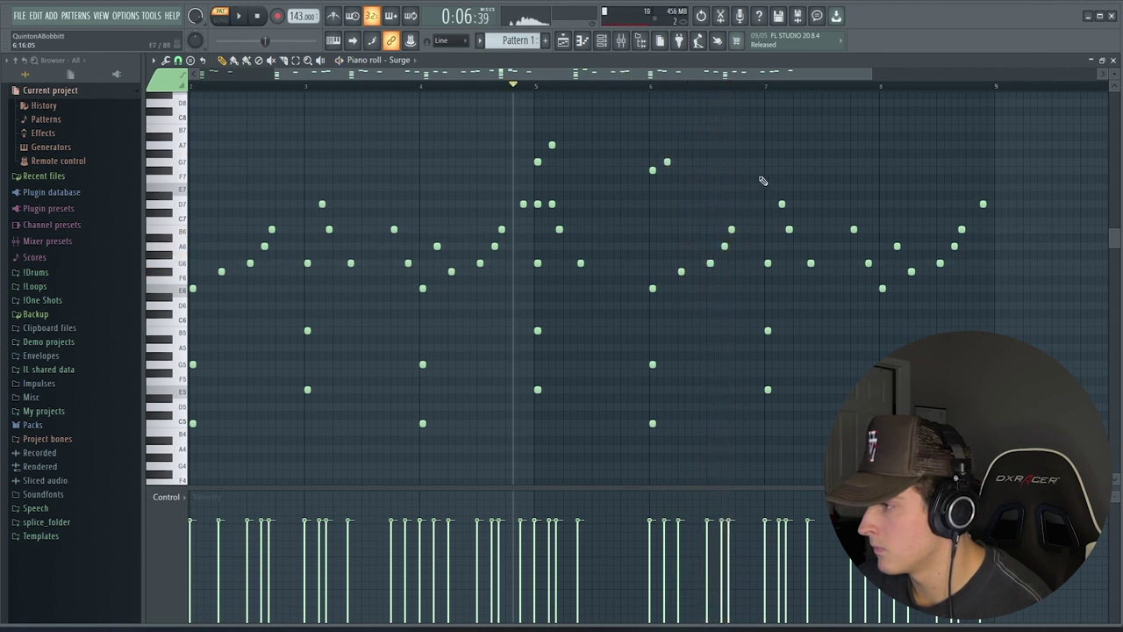
pyautogui.press('space')
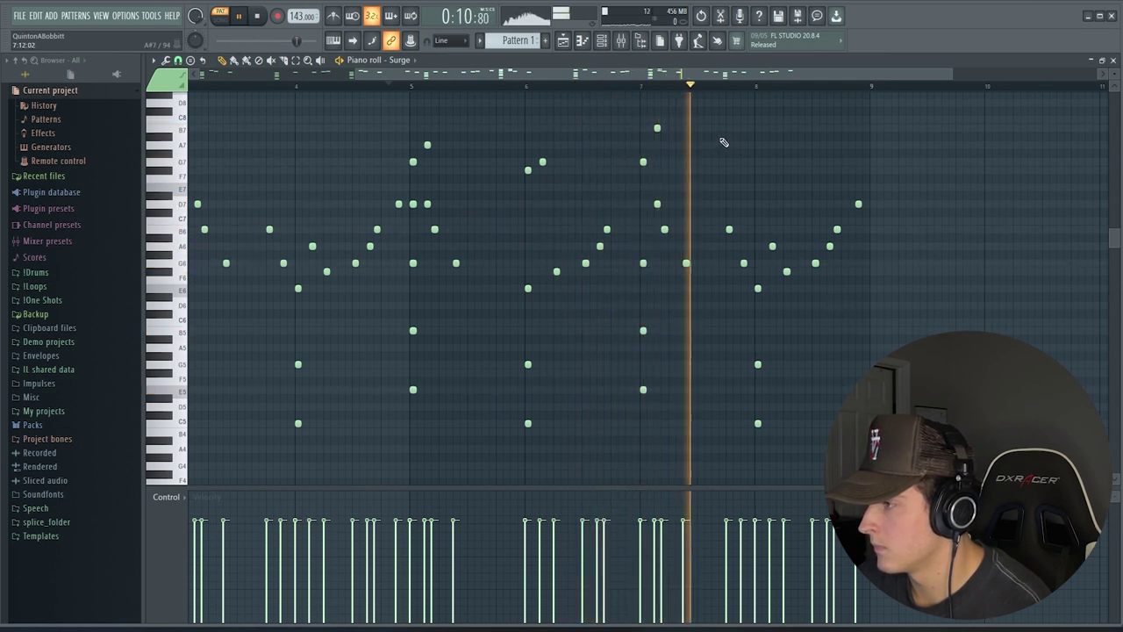
pyautogui.press('space')
pyautogui.press('space')
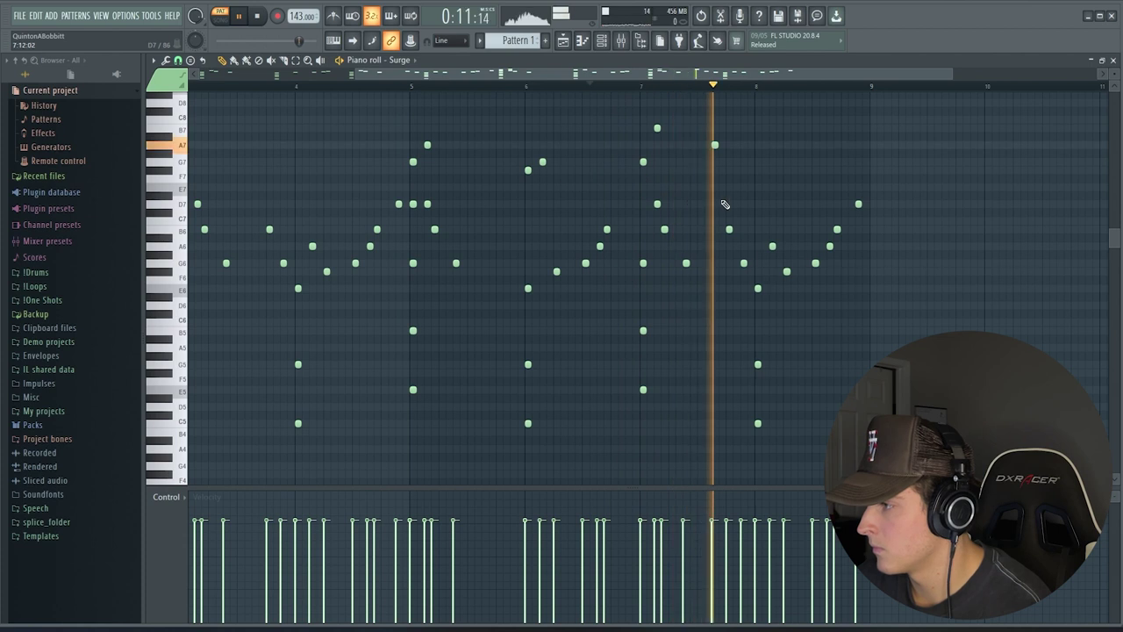
pyautogui.click(759, 161)
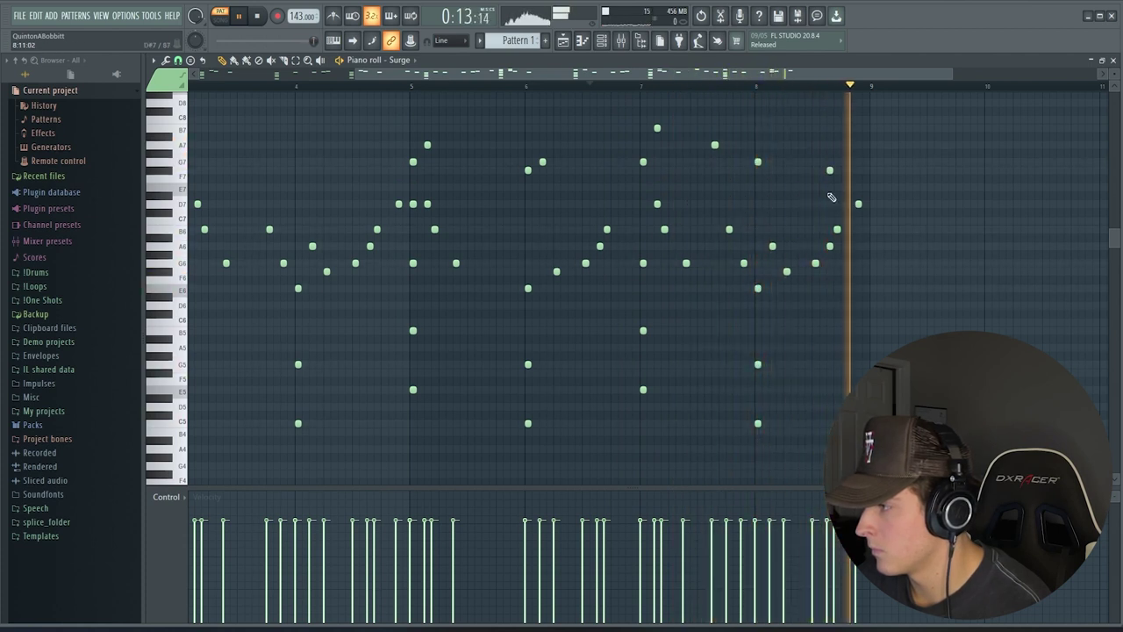
# Step: Play the full eight-bar pattern and transpose all its notes down two semitones, to D minor
pyautogui.scroll(-2, 538, 96)
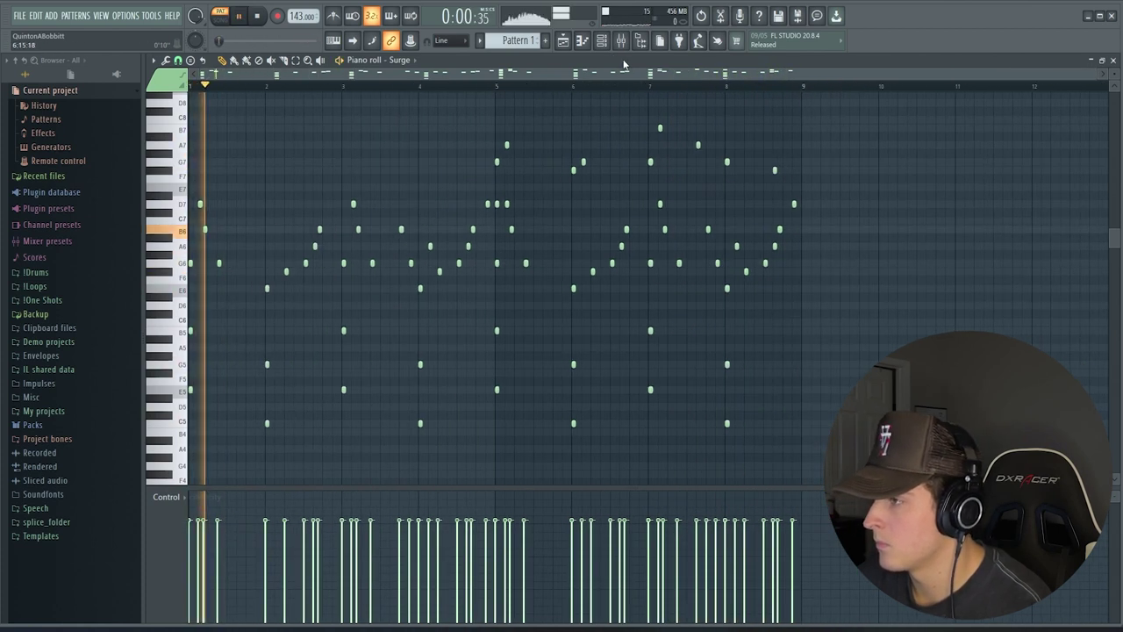
pyautogui.scroll(-3, 324, 176)
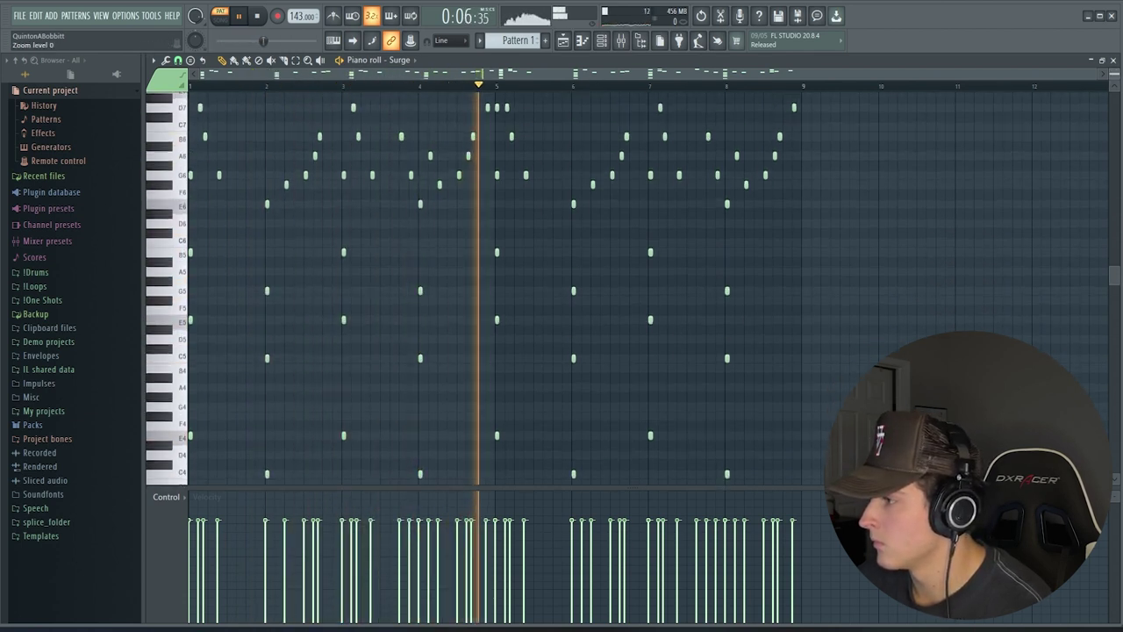
pyautogui.scroll(2, 319, 179)
pyautogui.scroll(-2, 318, 179)
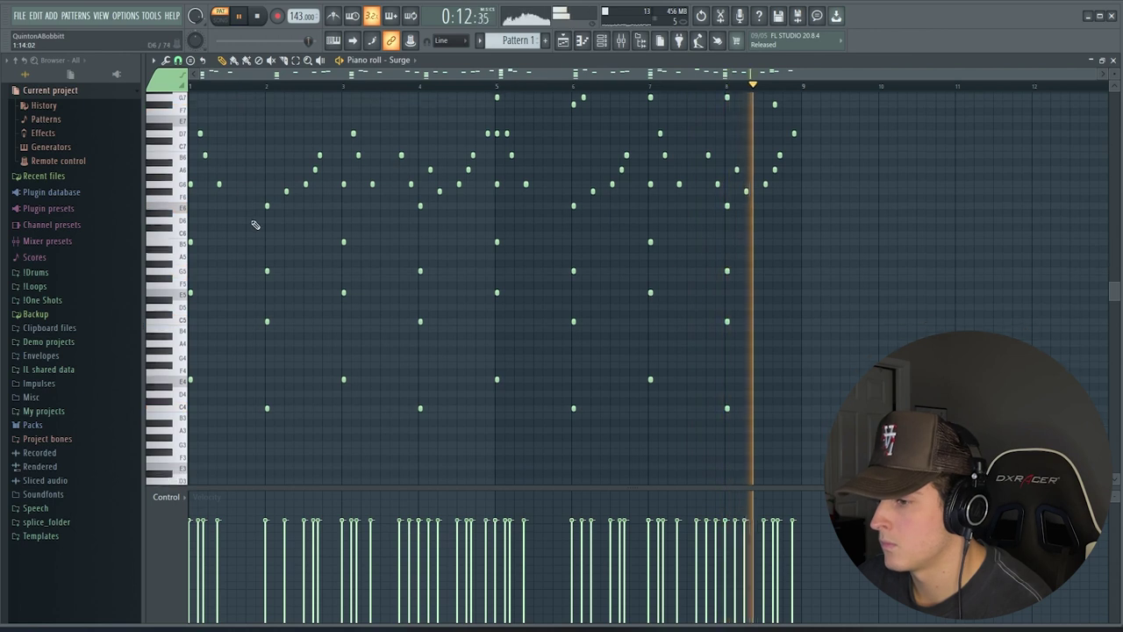
pyautogui.scroll(-1, 249, 226)
pyautogui.scroll(-1, 248, 224)
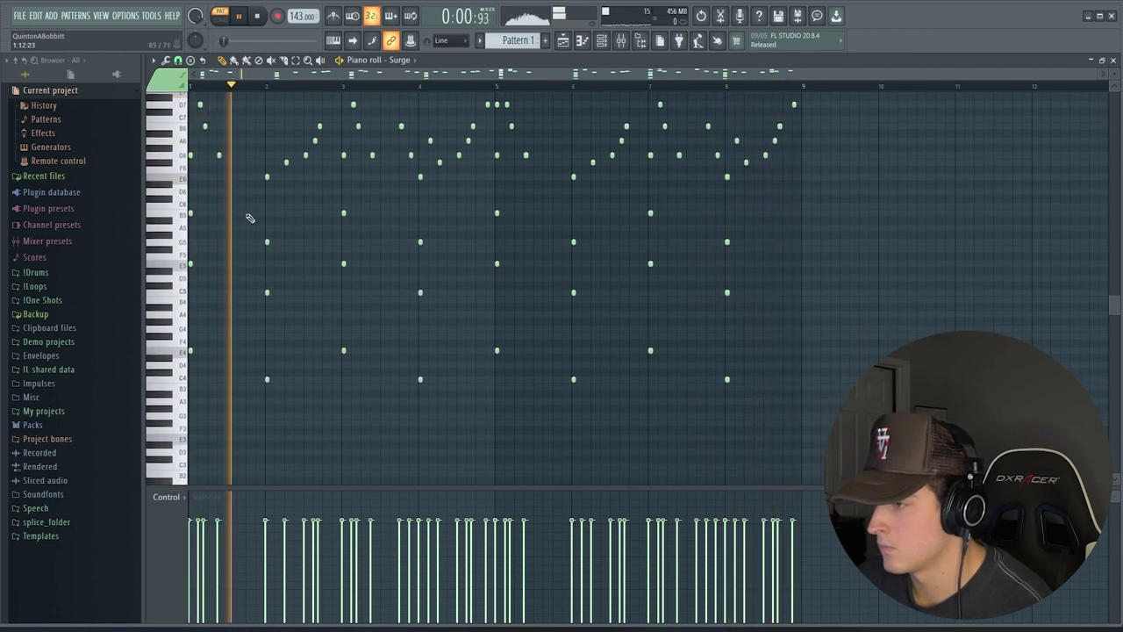
pyautogui.scroll(4, 259, 223)
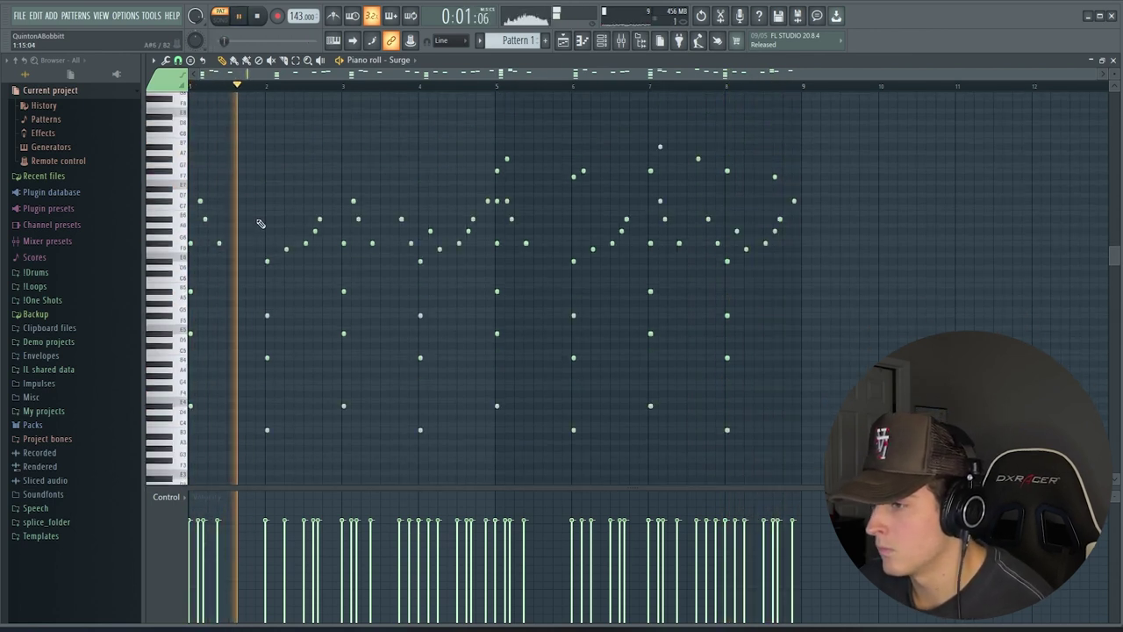
pyautogui.press('space')
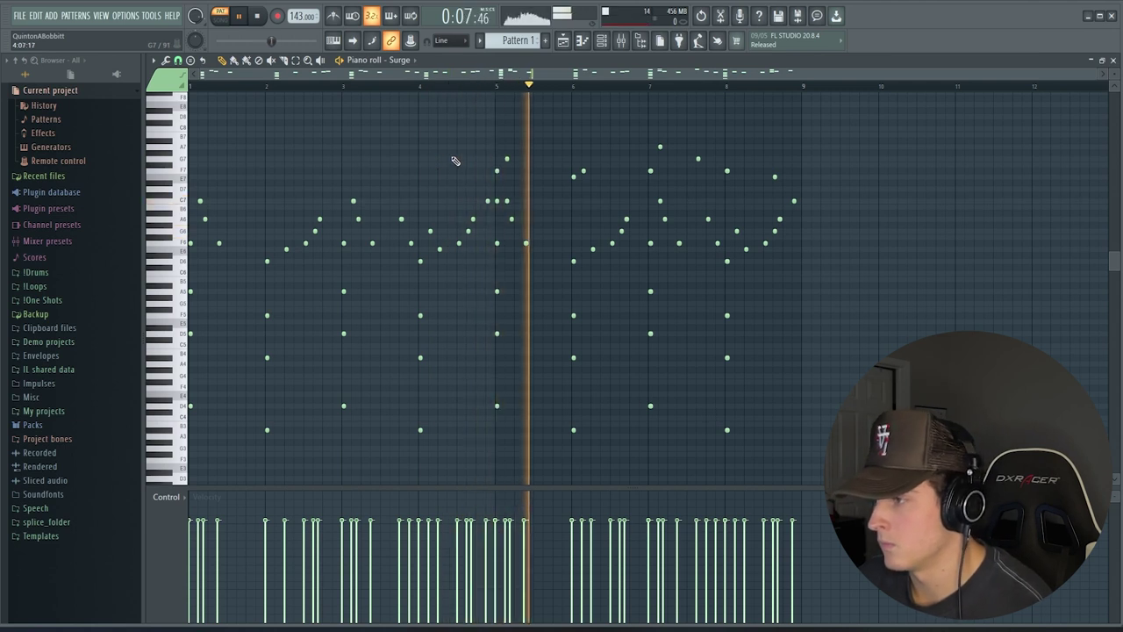
pyautogui.scroll(1, 492, 152)
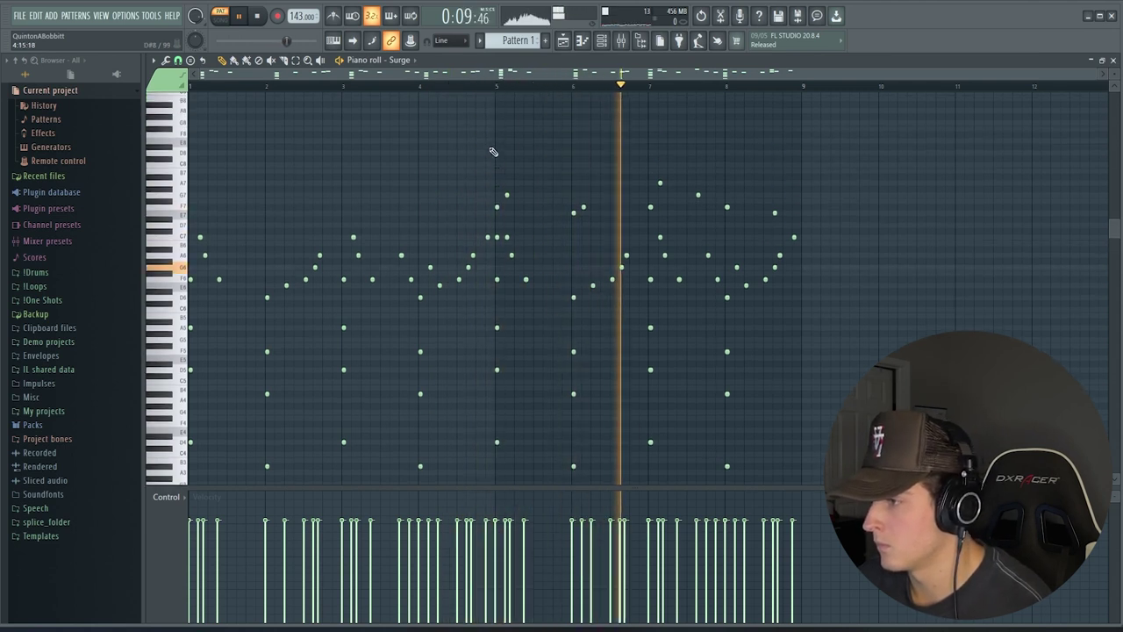
pyautogui.scroll(-1, 493, 152)
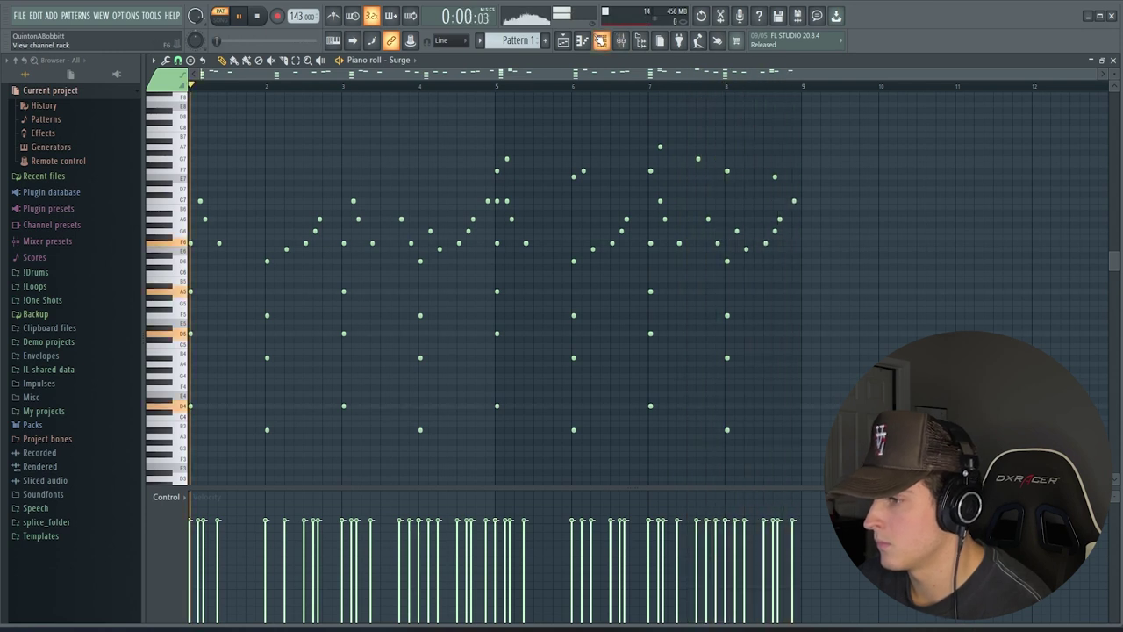
# Step: Route the Surge channel to mixer insert 1 and load Fruity Parametric EQ 2 in its first effect slot
pyautogui.click(596, 40)
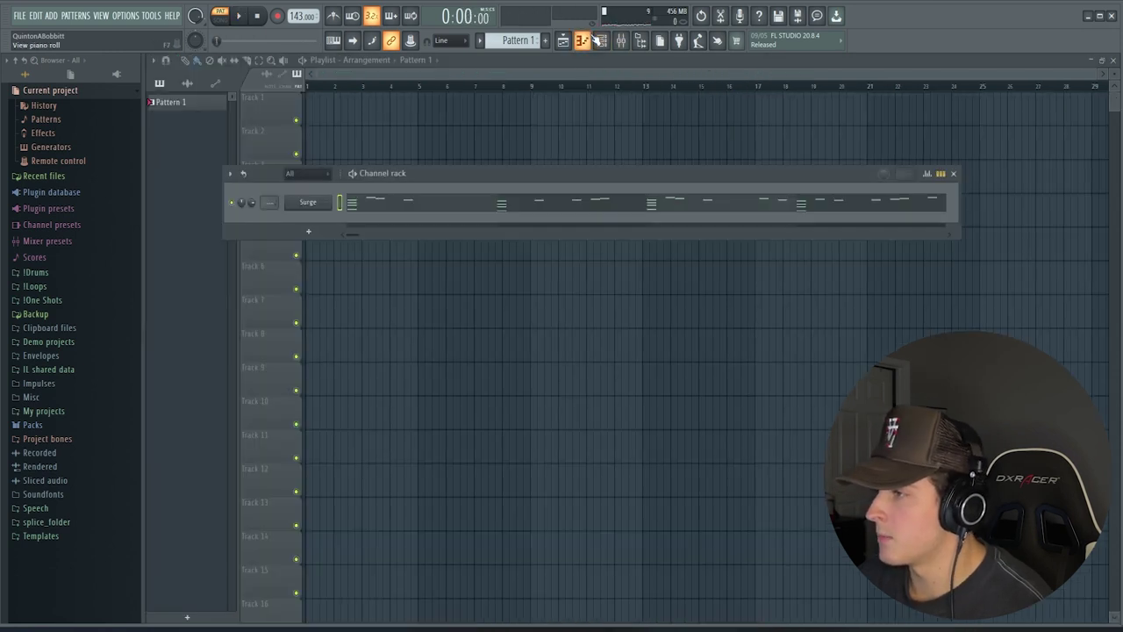
pyautogui.click(590, 40)
pyautogui.click(595, 40)
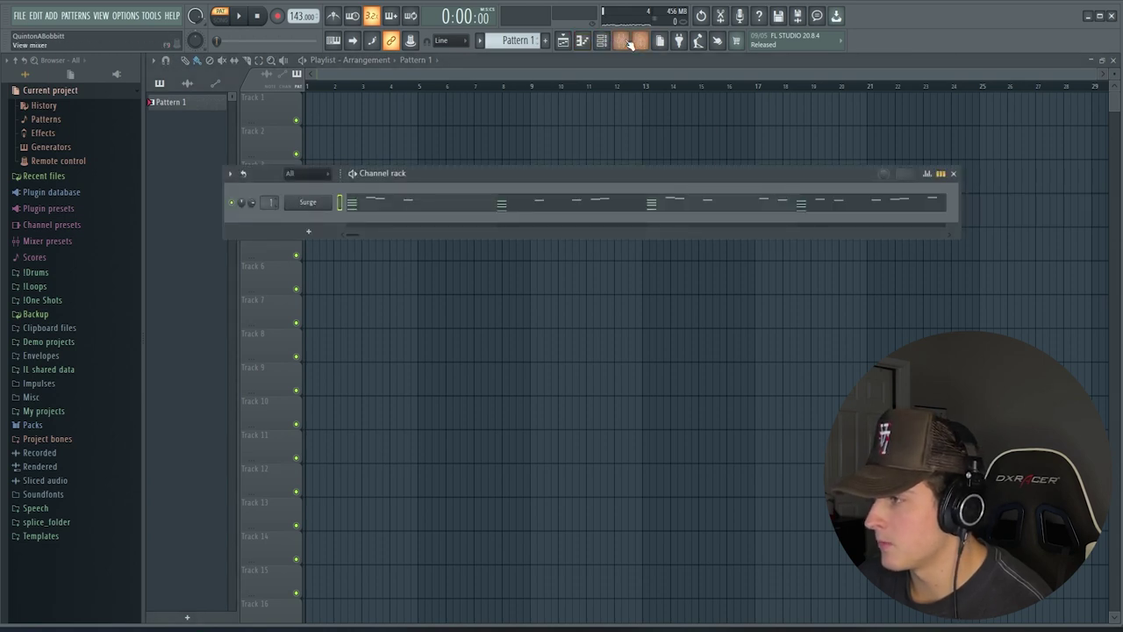
pyautogui.click(627, 41)
pyautogui.click(931, 129)
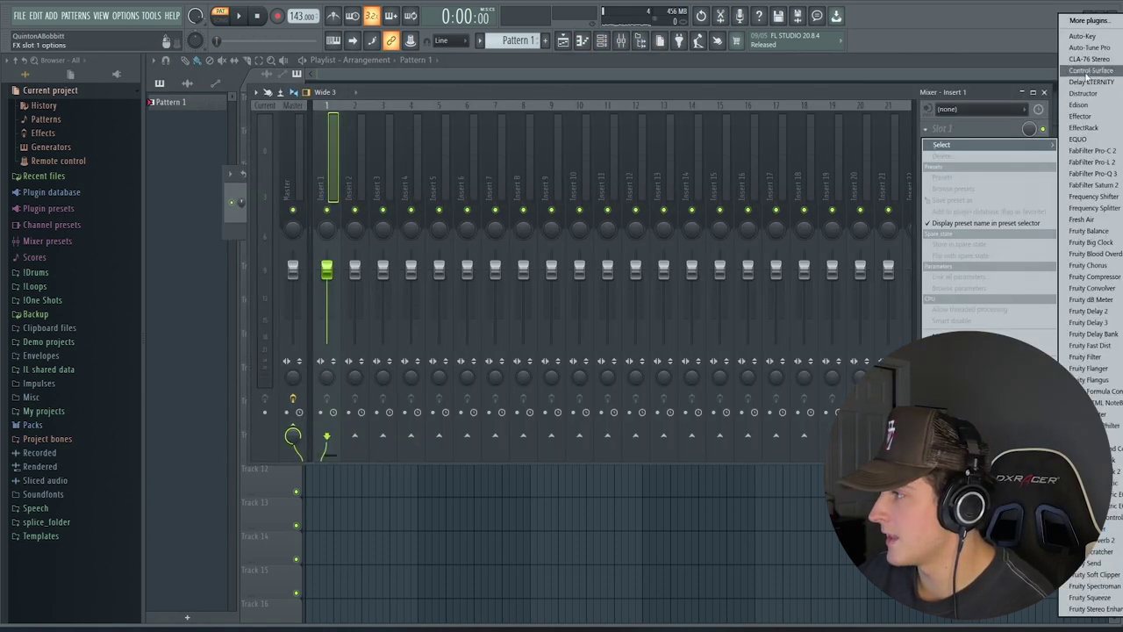
pyautogui.click(1093, 482)
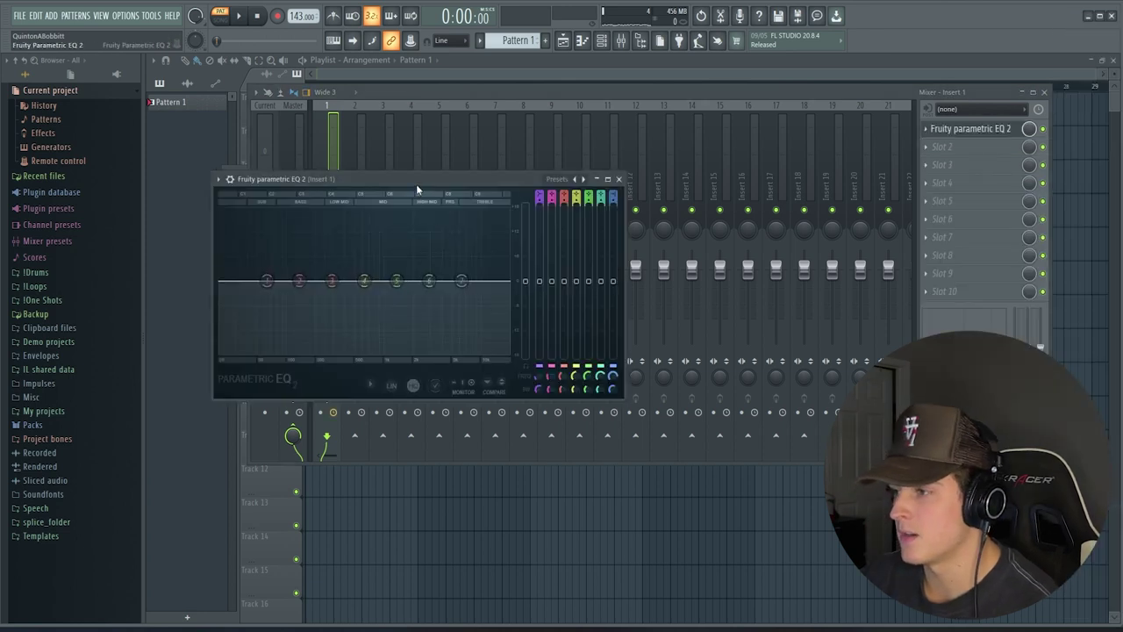
# Step: Roll off Surge's lows and highs with EQ bands 1 and 7, and lower band 6 at the treble end during playback
pyautogui.moveTo(416, 187); pyautogui.dragTo(458, 171)
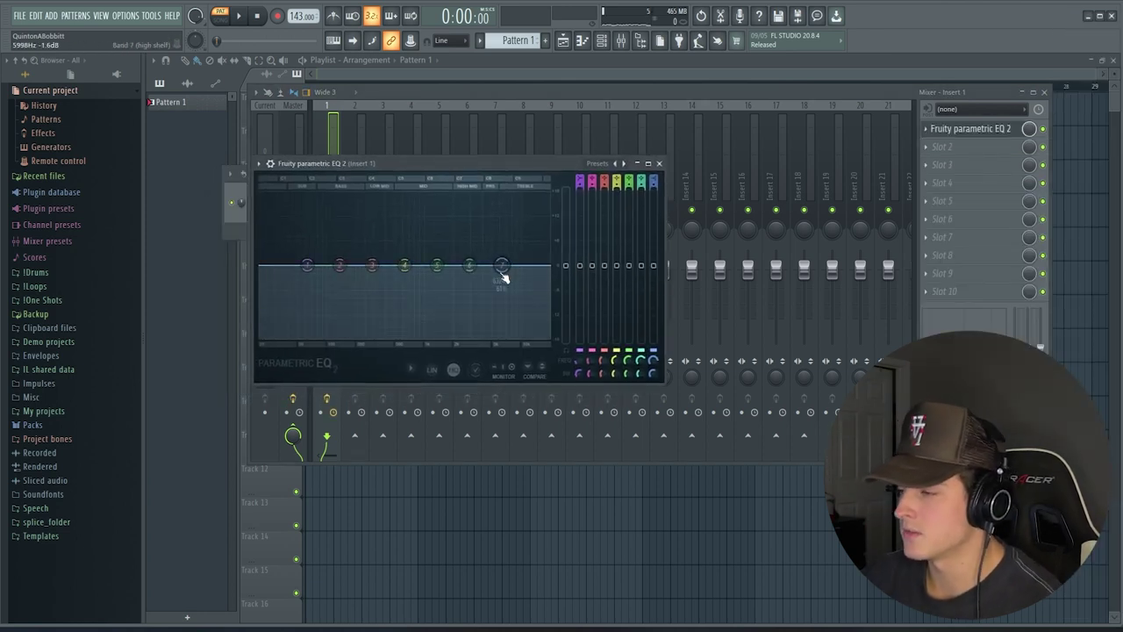
pyautogui.press('space')
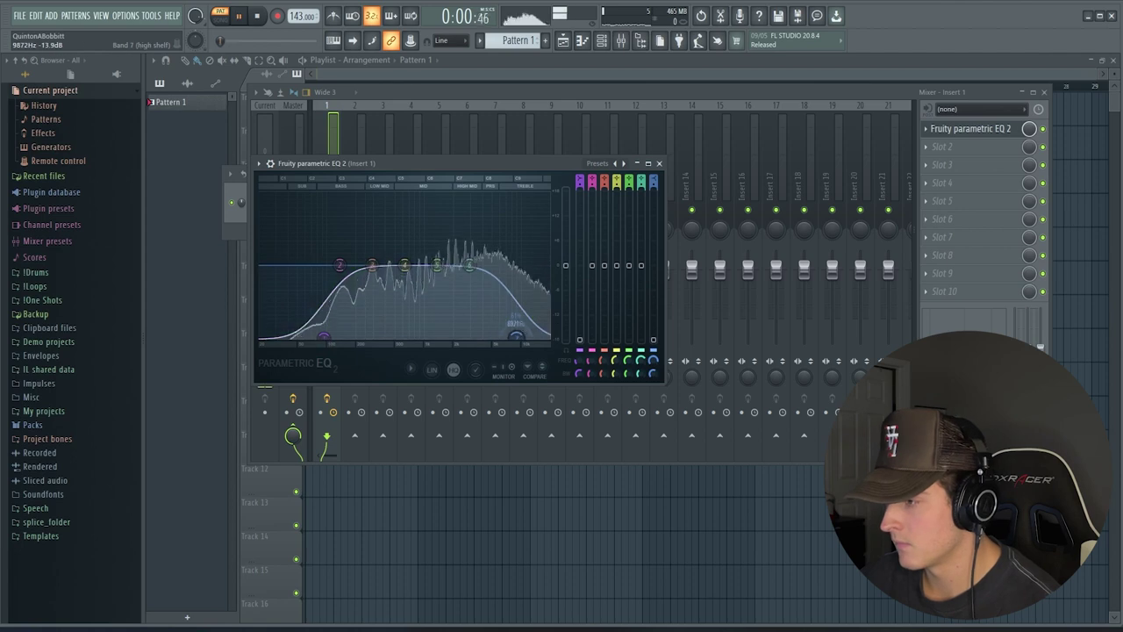
pyautogui.scroll(3, 530, 335)
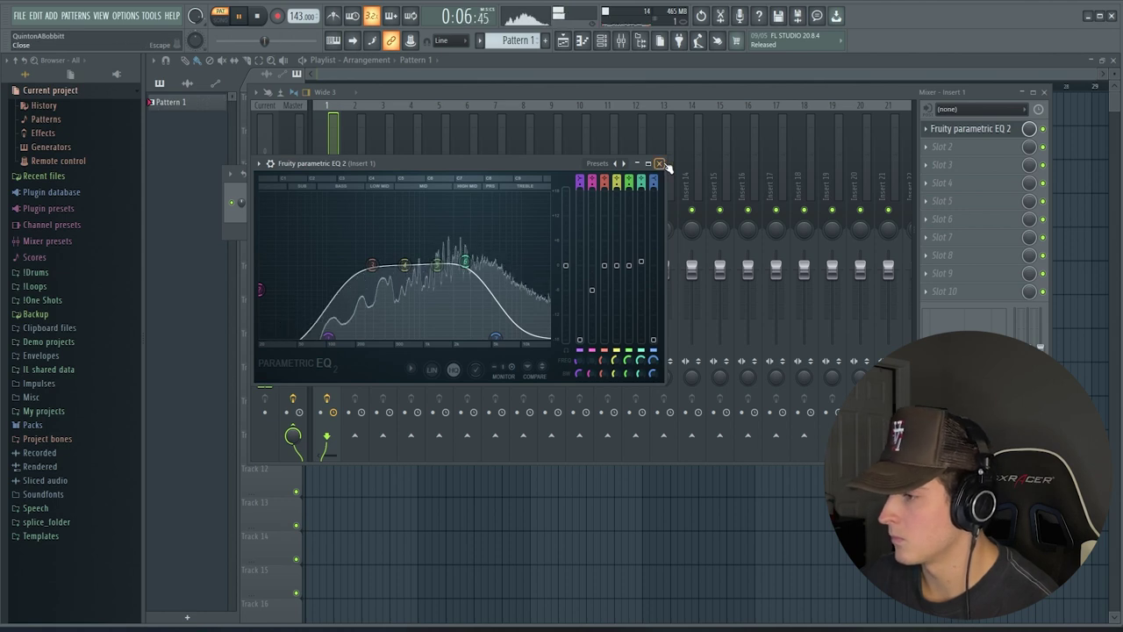
pyautogui.moveTo(522, 301); pyautogui.dragTo(545, 302)
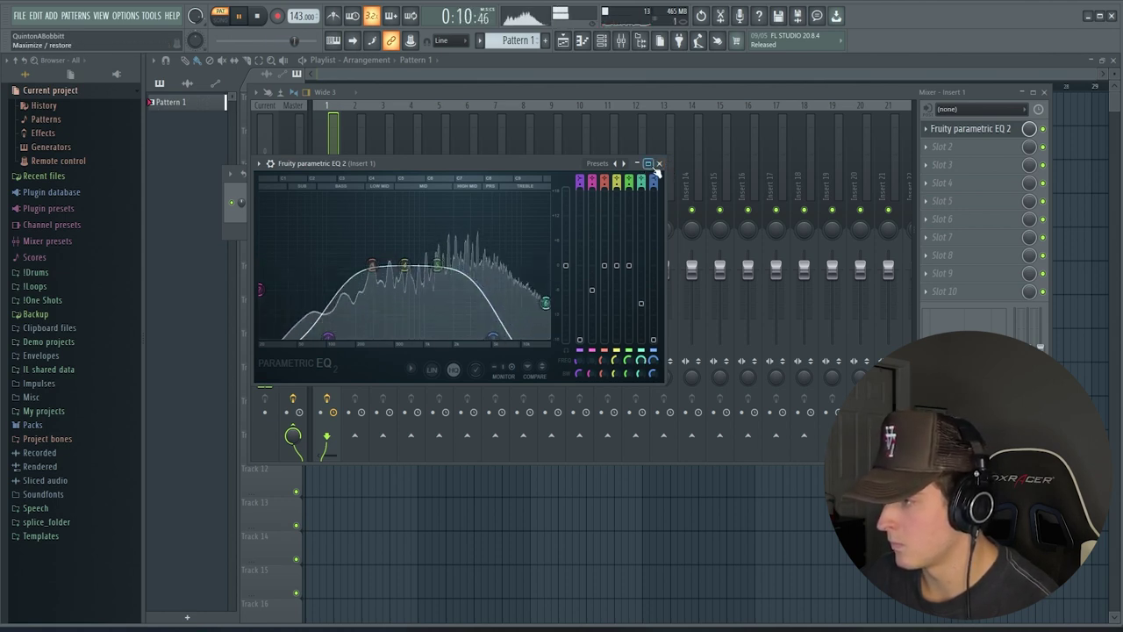
pyautogui.press('Escape')
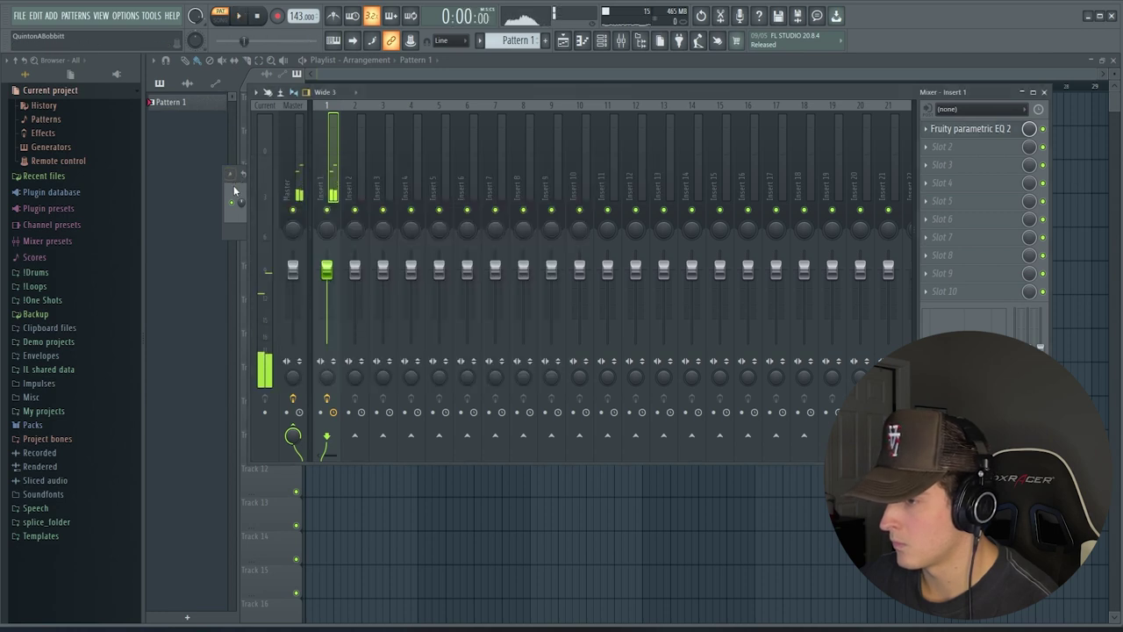
# Step: Clone the Surge channel in the channel rack and close the clone's plugin window
pyautogui.click(233, 185)
pyautogui.rightClick(299, 203)
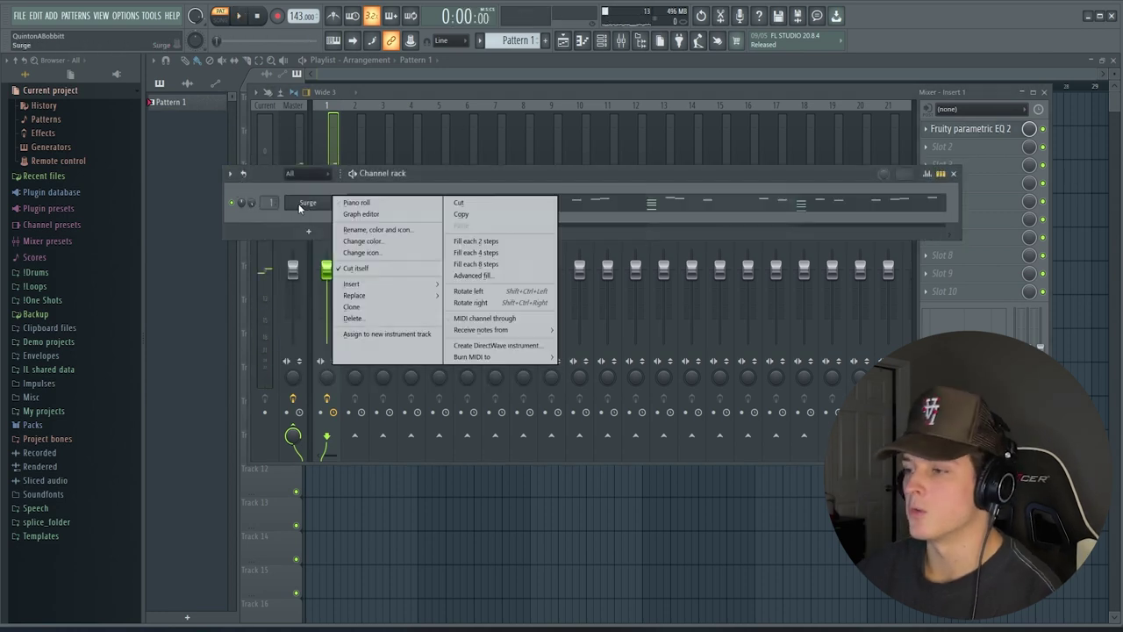
pyautogui.click(352, 306)
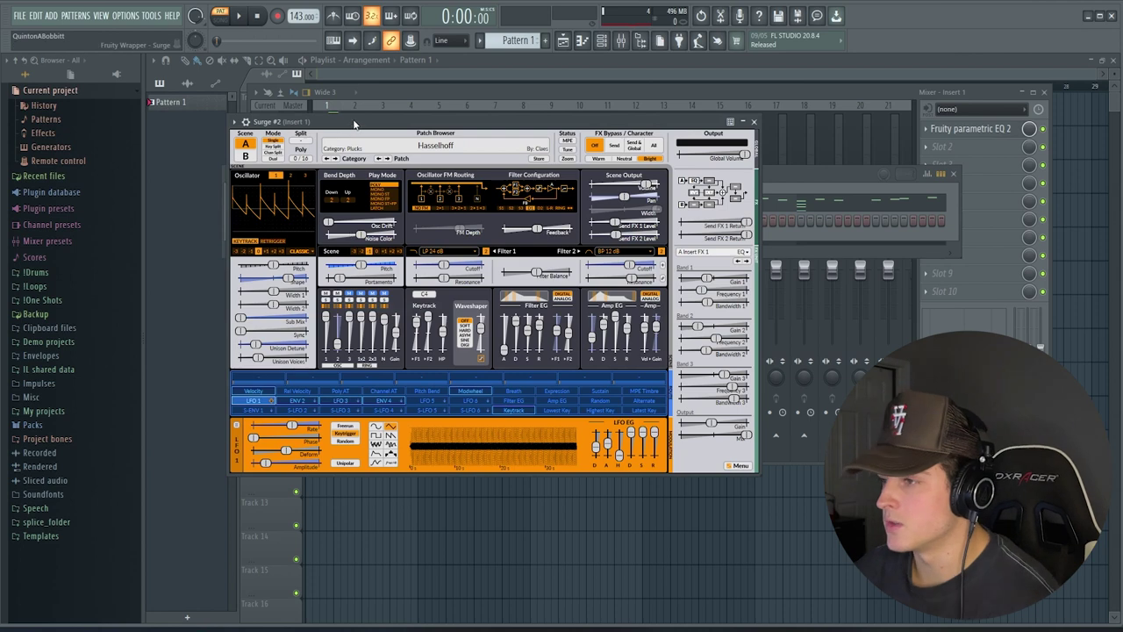
pyautogui.moveTo(355, 124); pyautogui.dragTo(380, 112)
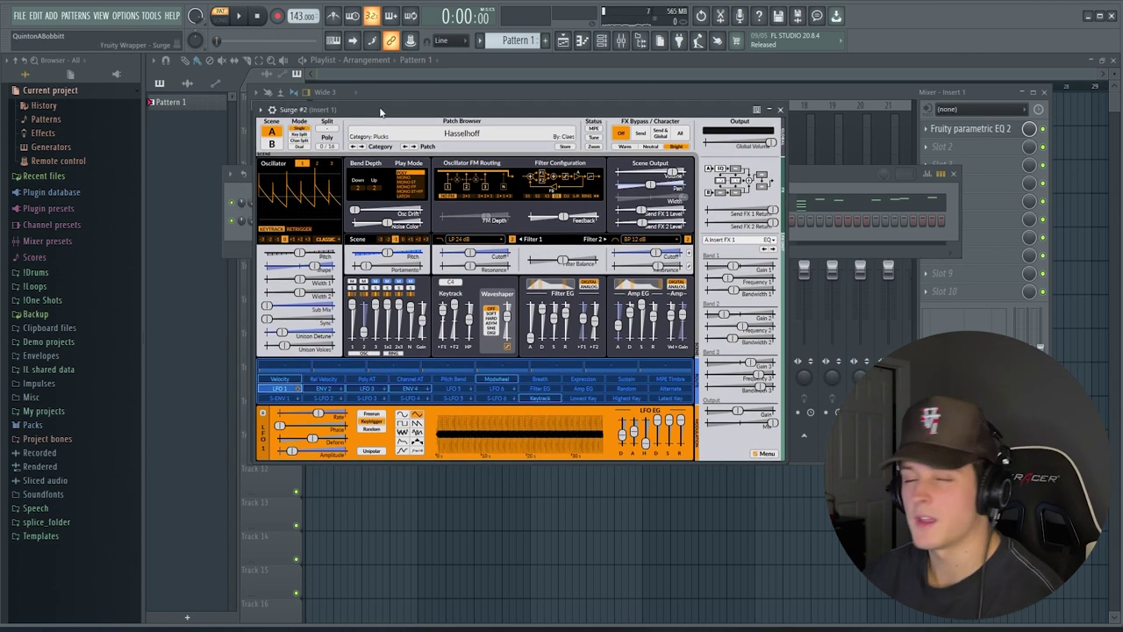
pyautogui.click(780, 111)
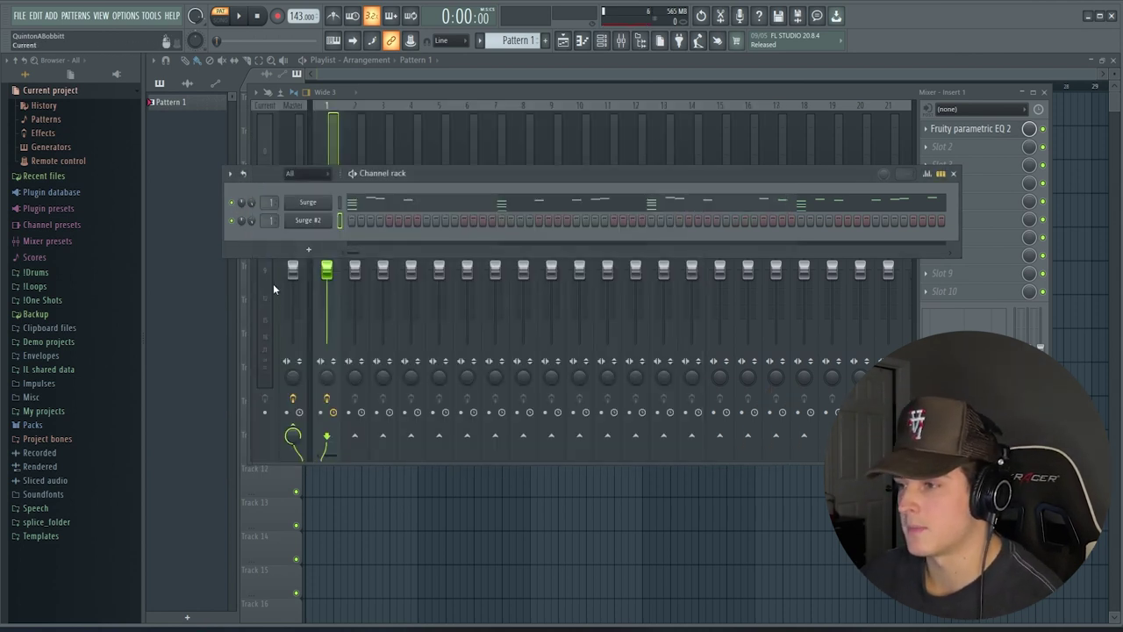
# Step: Open the Surge #2 patch browser, and give the channel one-bar chords: D5, A5, F6 in bar 1 and A#4, F5, D6 in bar 2
pyautogui.click(297, 221)
pyautogui.moveTo(378, 105); pyautogui.dragTo(456, 115)
pyautogui.click(461, 143)
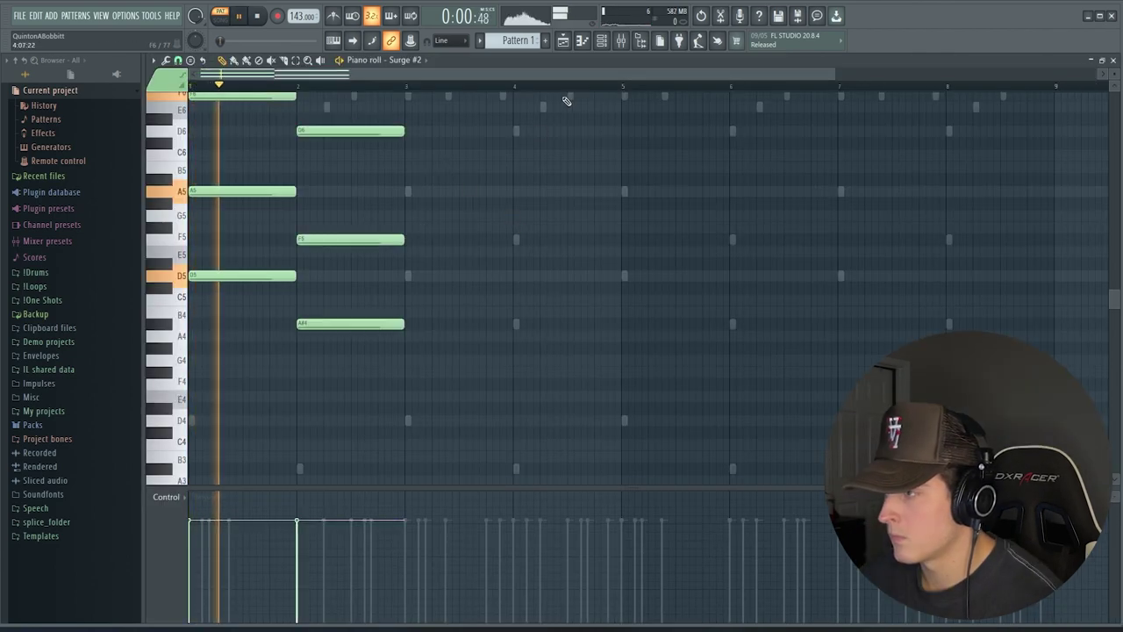
# Step: Solo Surge #2 in the channel rack and build its part out with shorter melody notes alongside the chords
pyautogui.press('F6')
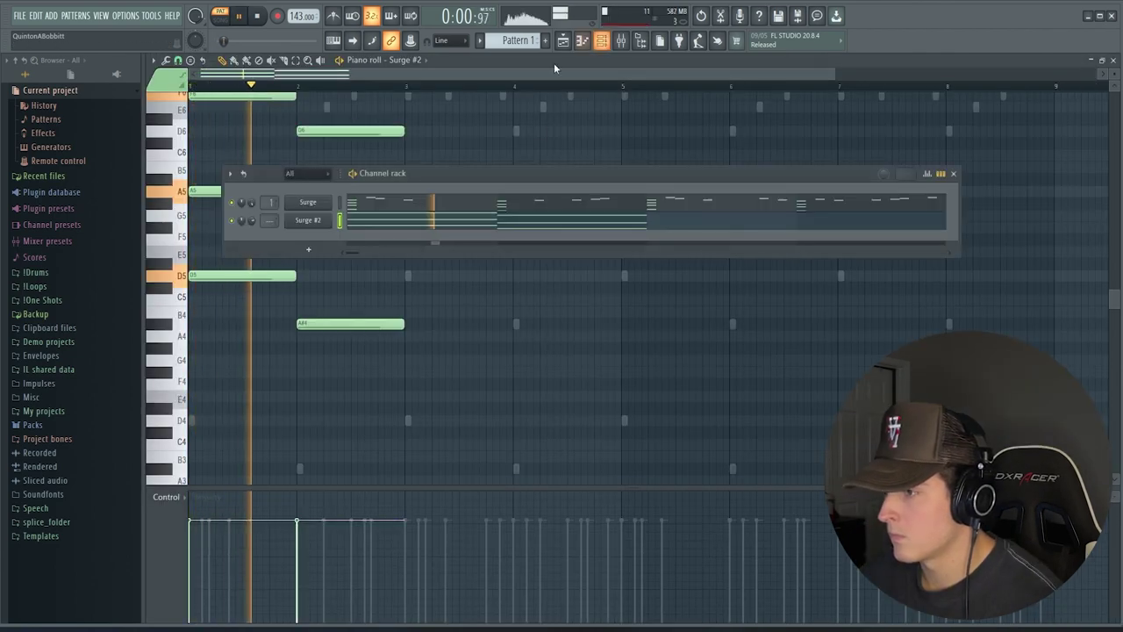
pyautogui.rightClick(231, 222)
pyautogui.click(256, 279)
pyautogui.press('space')
pyautogui.press('space')
pyautogui.press('F6')
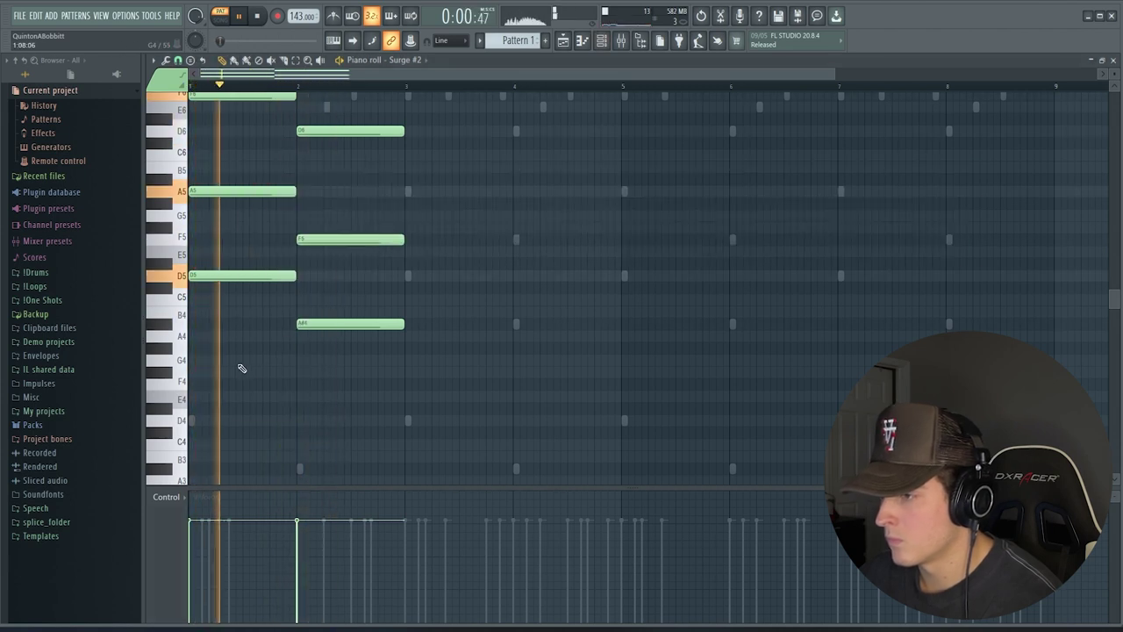
pyautogui.scroll(3, 564, 201)
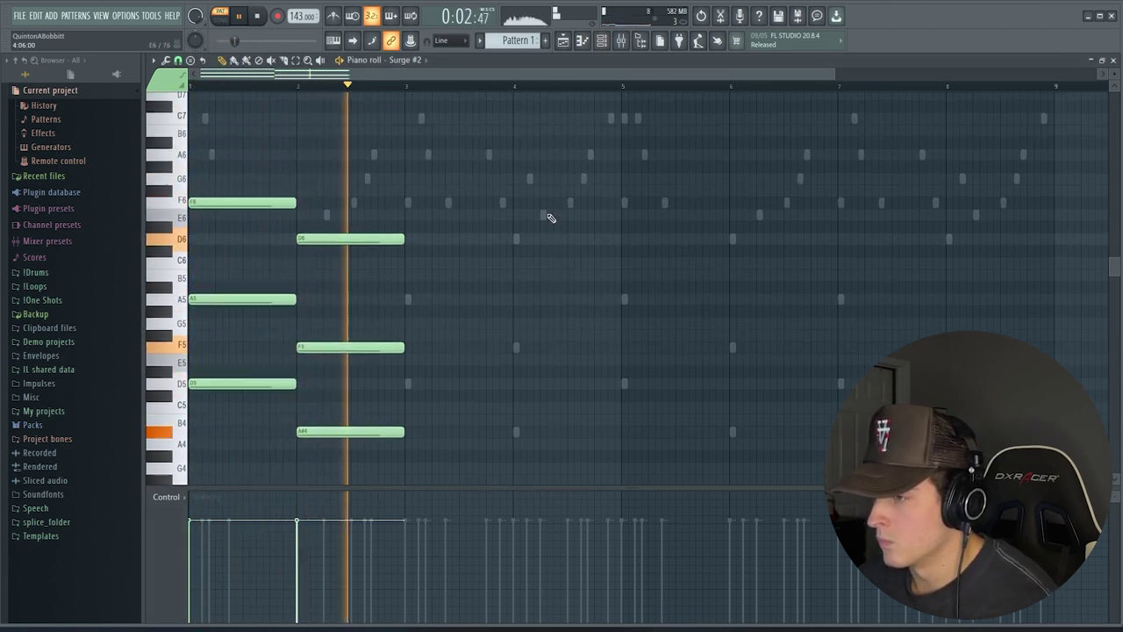
pyautogui.press('space')
# Step: Load Fruity parametric EQ 2 into the first effect slot of mixer Insert 2
pyautogui.press('F9')
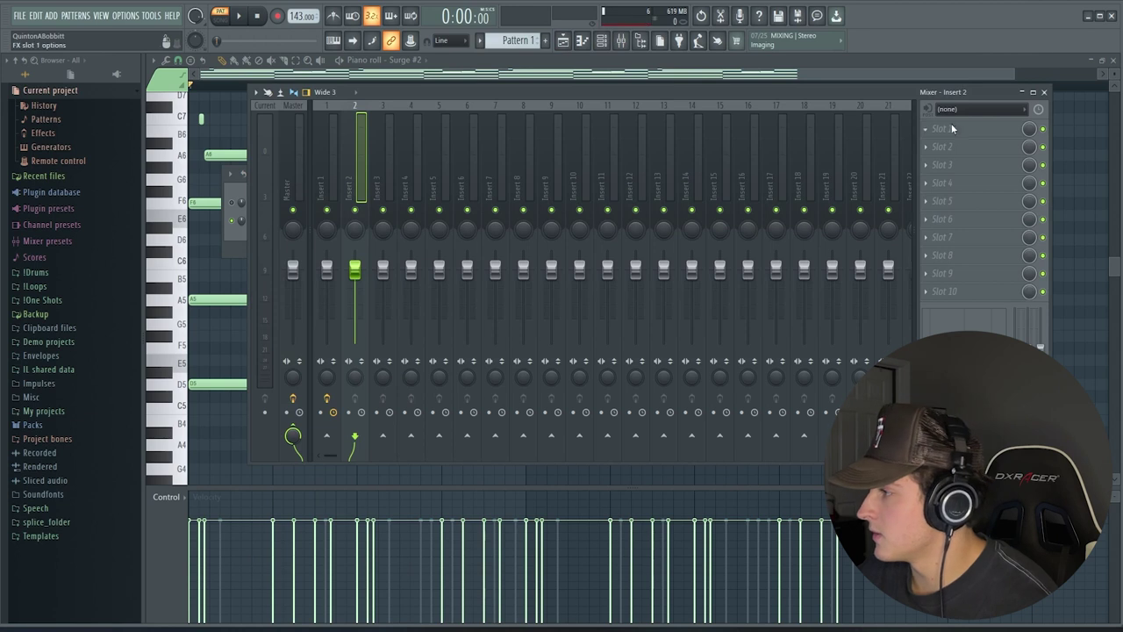
pyautogui.click(953, 128)
pyautogui.click(1113, 506)
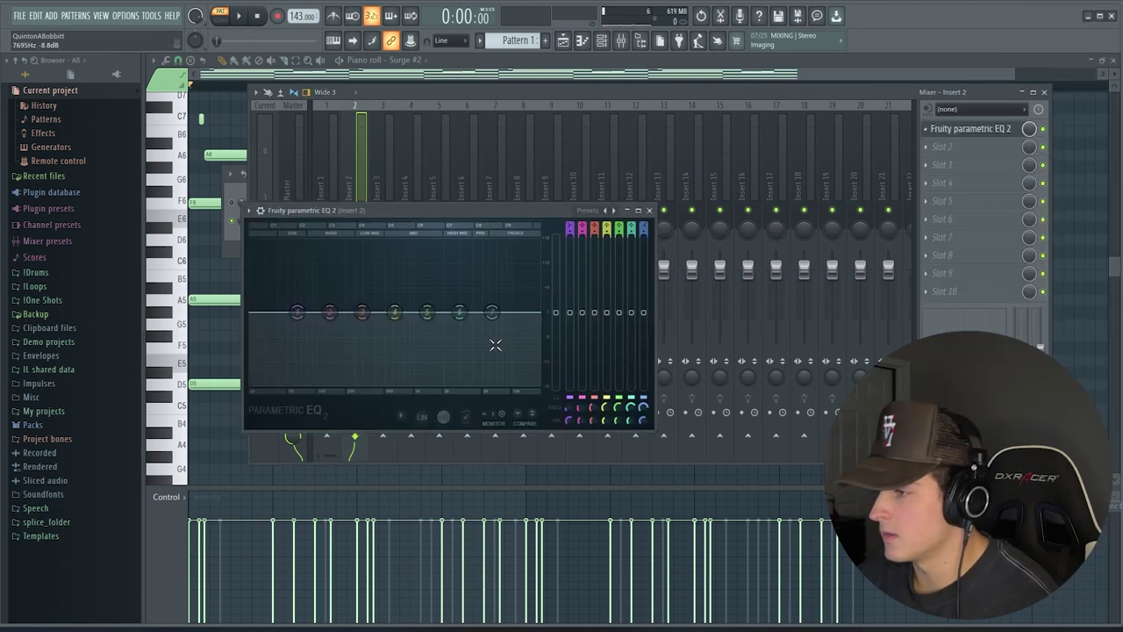
# Step: Roll off Insert 2's lows with EQ band 1 and highs with band 7, and lower band 6 at the treble end during playback
pyautogui.moveTo(314, 355); pyautogui.dragTo(338, 384)
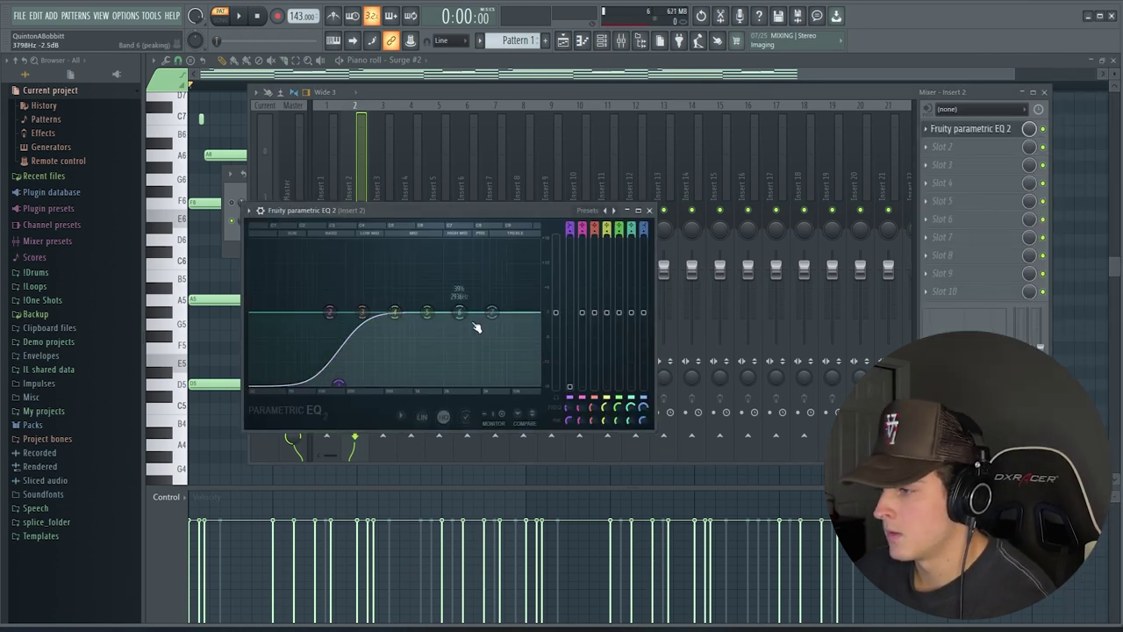
pyautogui.press('space')
pyautogui.moveTo(492, 312)
pyautogui.mouseDown()
pyautogui.moveTo(471, 383)
pyautogui.moveTo(512, 330)
pyautogui.mouseUp()
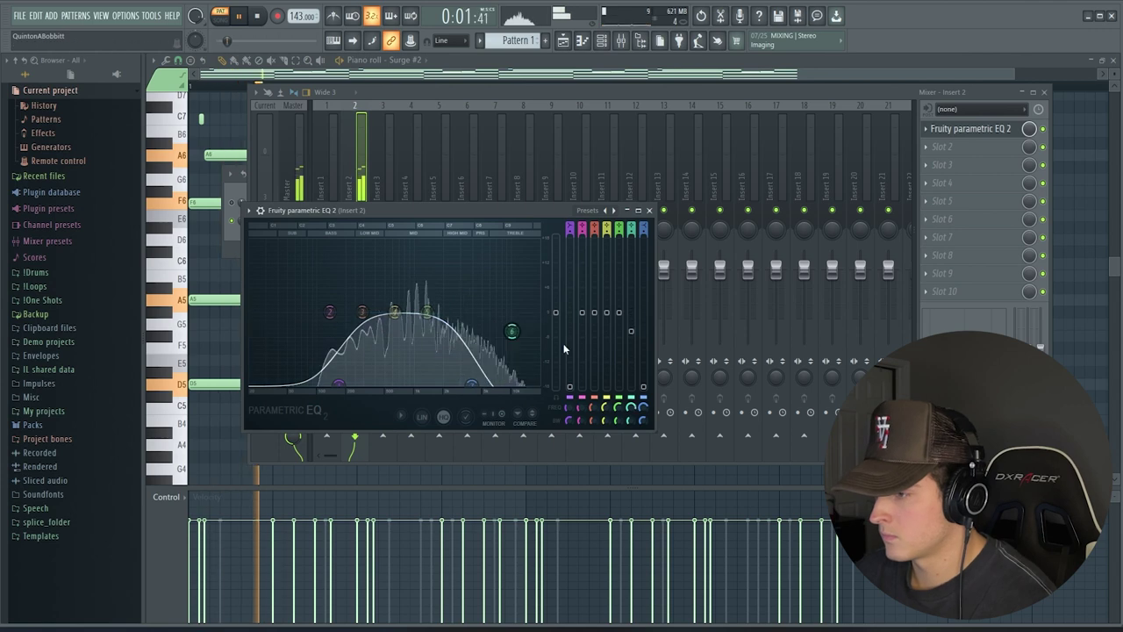
pyautogui.click(649, 210)
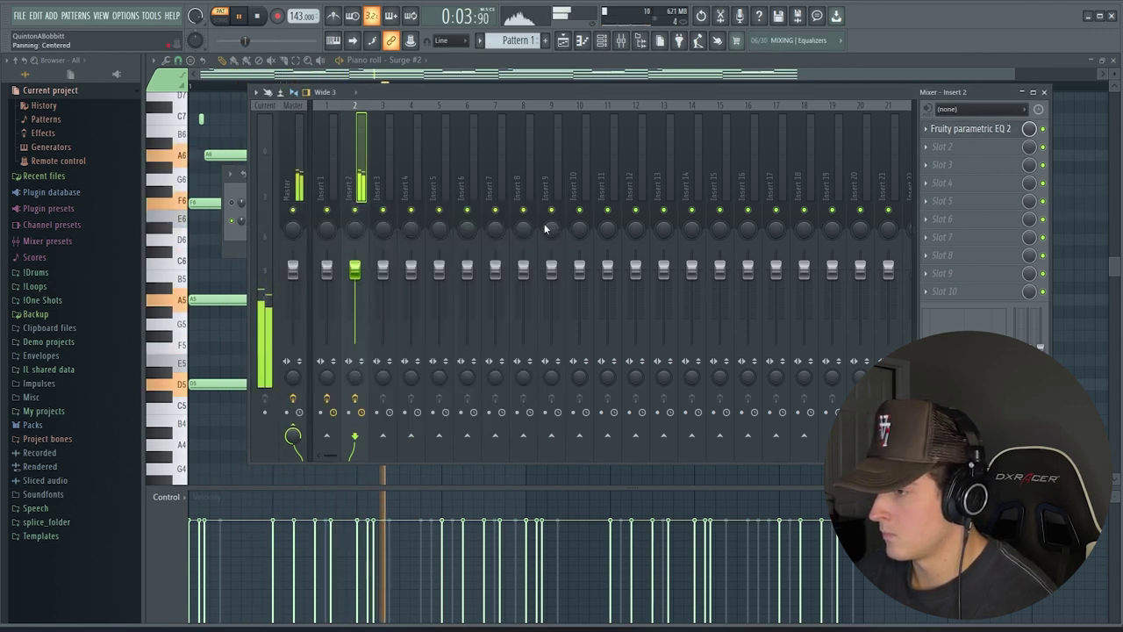
pyautogui.press('space')
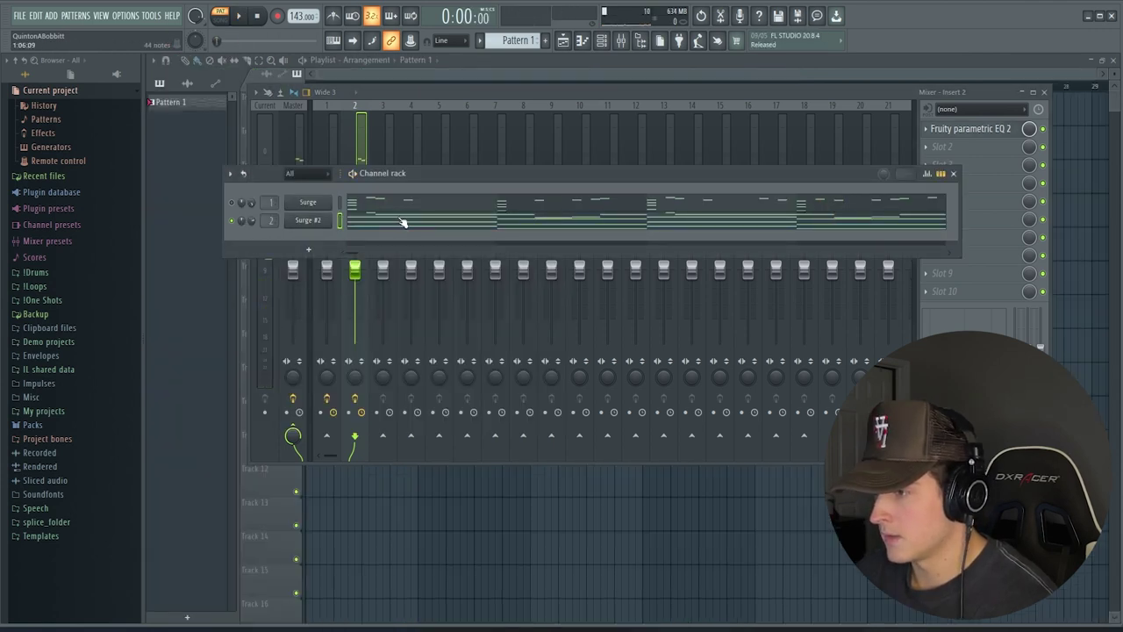
# Step: Shorten the upper melody notes of Surge #2 to one step in bars 1–4, and replace bars 5–8 with a copy
pyautogui.press('F9')
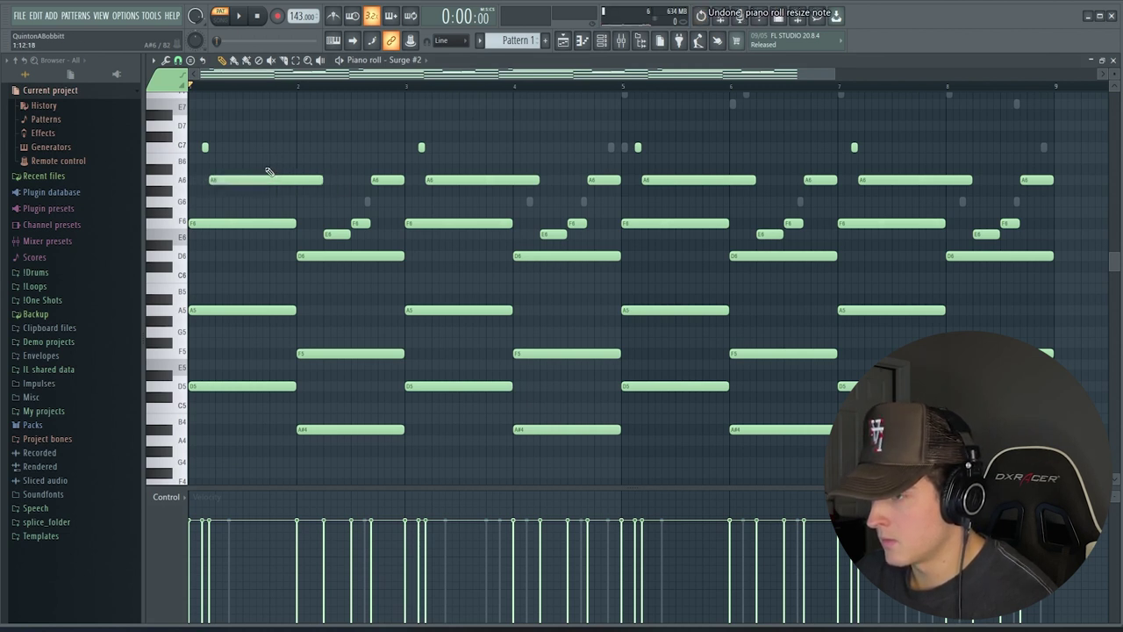
pyautogui.moveTo(213, 147); pyautogui.dragTo(326, 209)
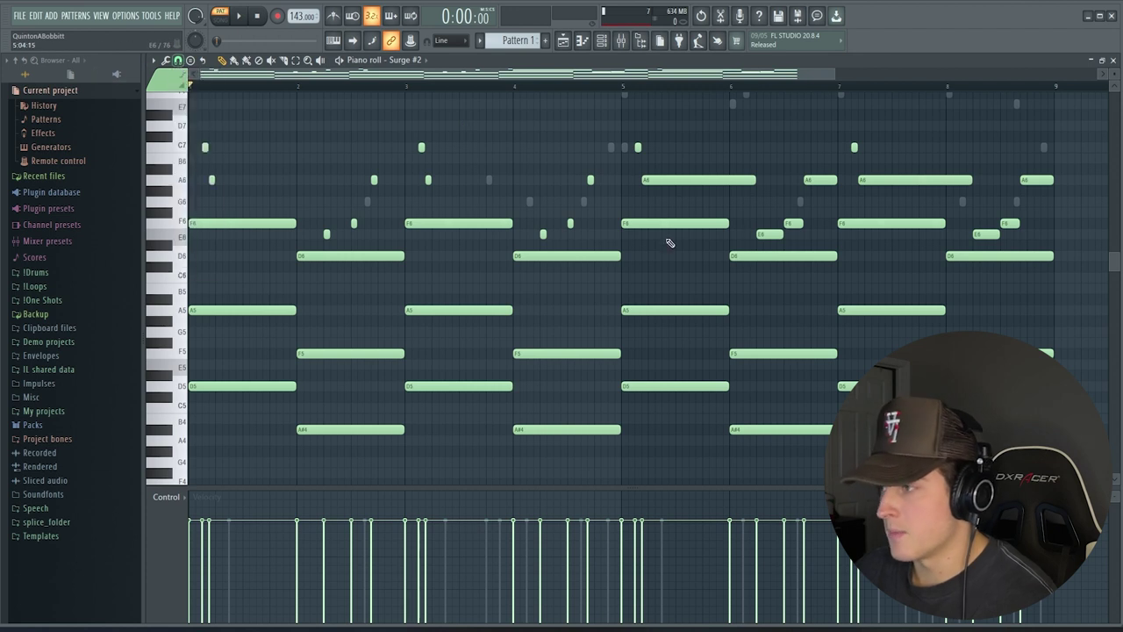
pyautogui.moveTo(639, 109); pyautogui.dragTo(1062, 457)
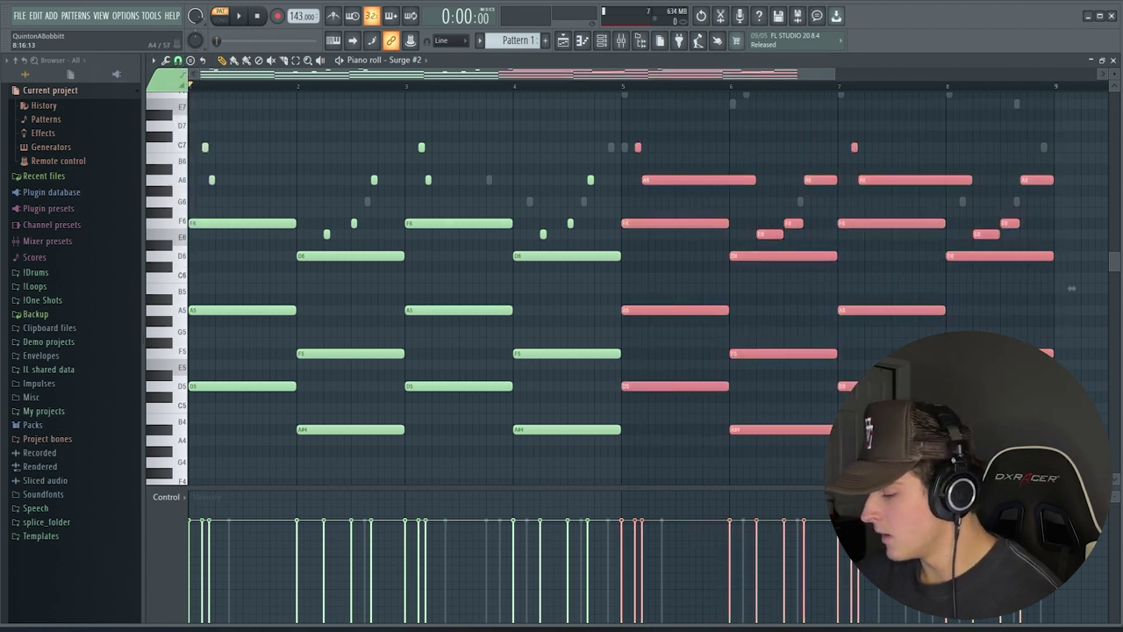
pyautogui.press('Delete')
pyautogui.hotkey('ctrl', 'z')
pyautogui.press('space')
pyautogui.hotkey('ctrl', 'd')
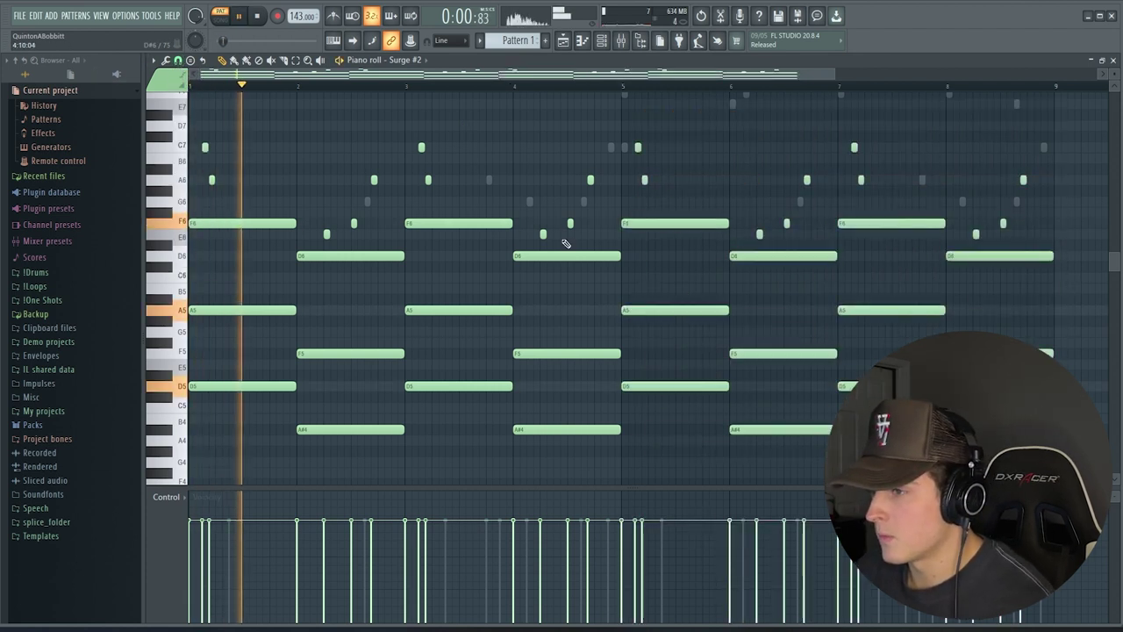
pyautogui.scroll(-2, 301, 141)
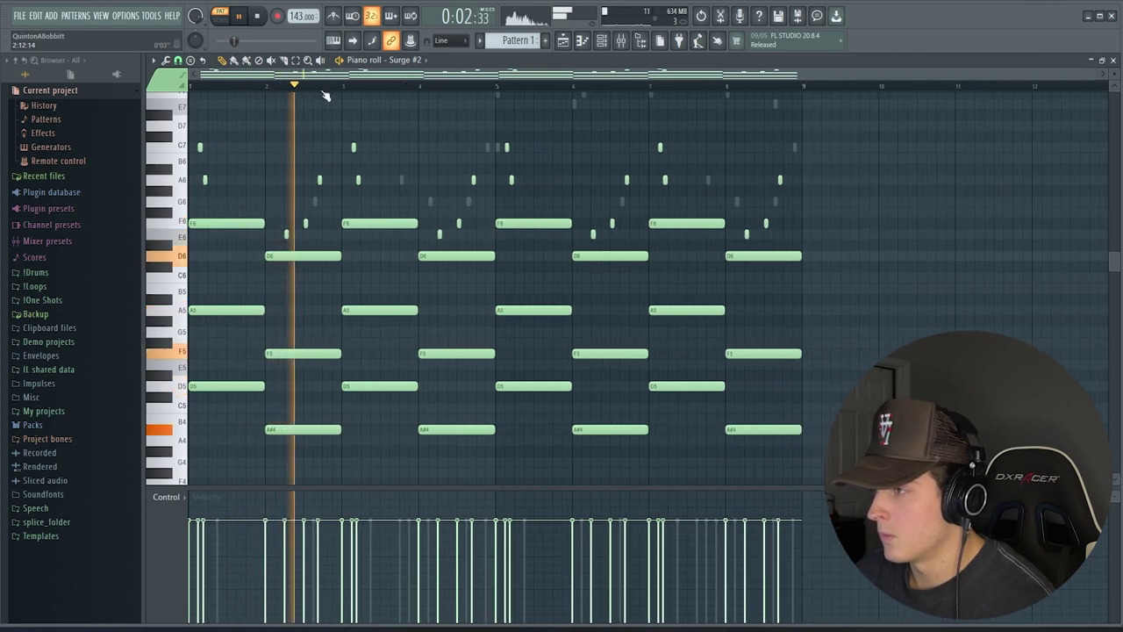
# Step: Add a third Surge channel in the channel rack and load the µcomputer patch from its factory Leads
pyautogui.click(601, 41)
pyautogui.hotkey('alt', 'c')
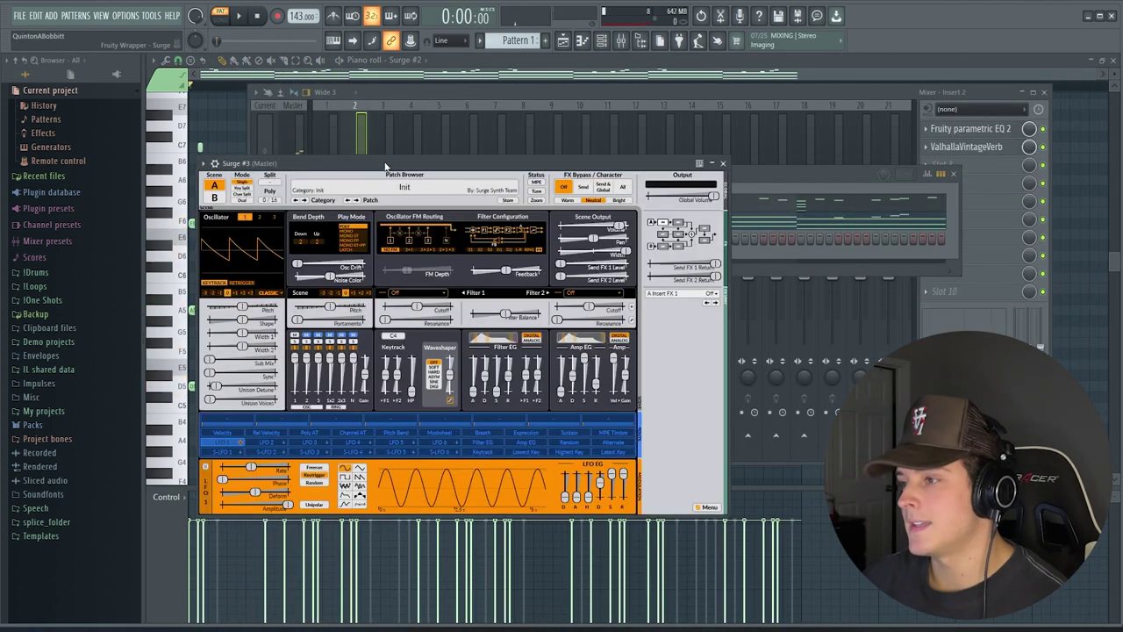
pyautogui.click(370, 141)
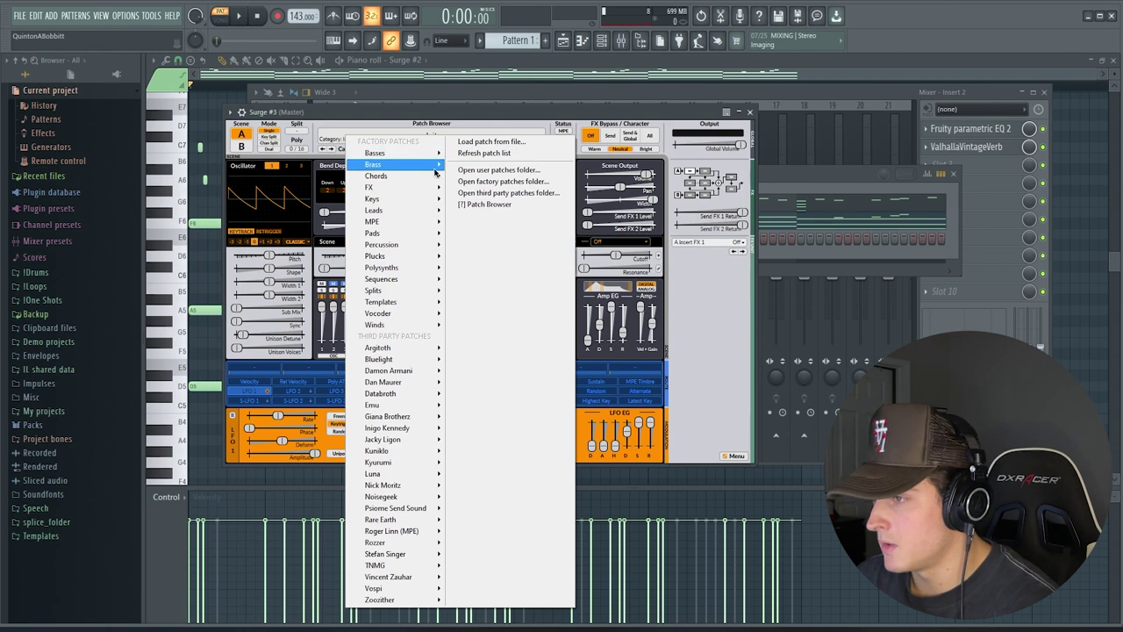
pyautogui.moveTo(386, 200)
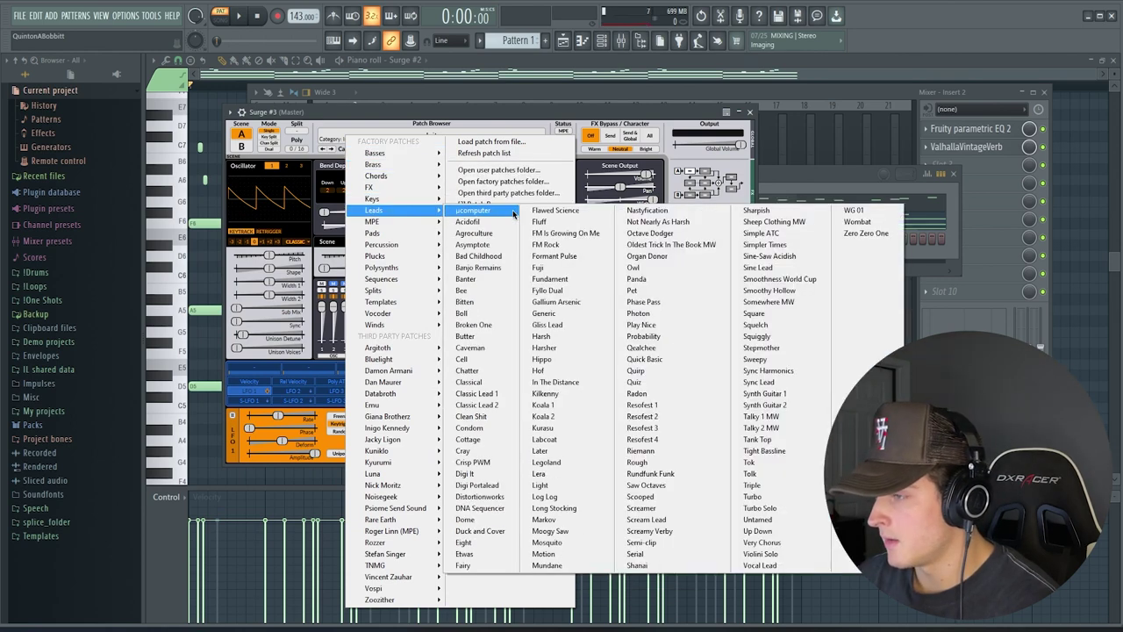
pyautogui.click(496, 212)
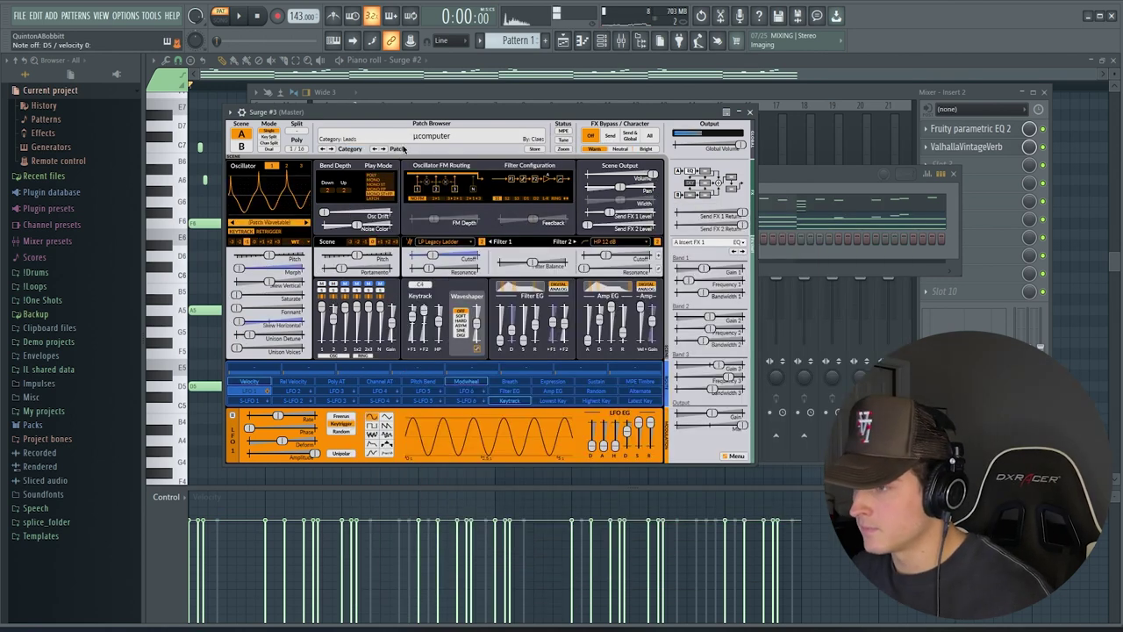
pyautogui.press('Escape')
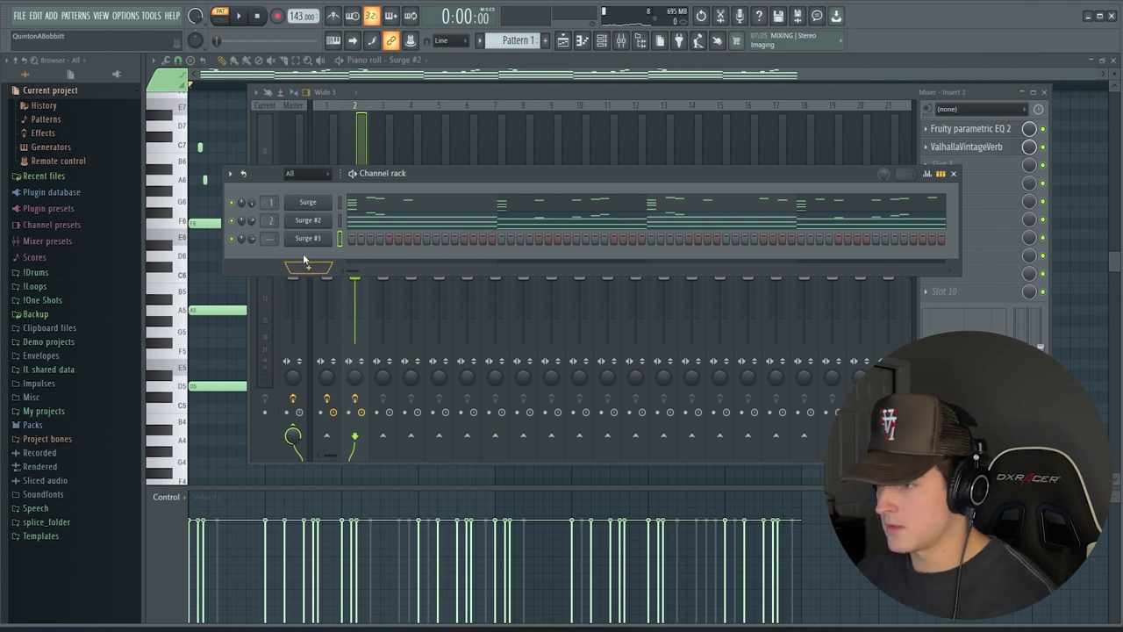
# Step: Open Surge #3 in the piano roll and start bar 1 with a two-step C7, a one-step C7 and a one-step A6
pyautogui.rightClick(308, 237)
pyautogui.click(360, 240)
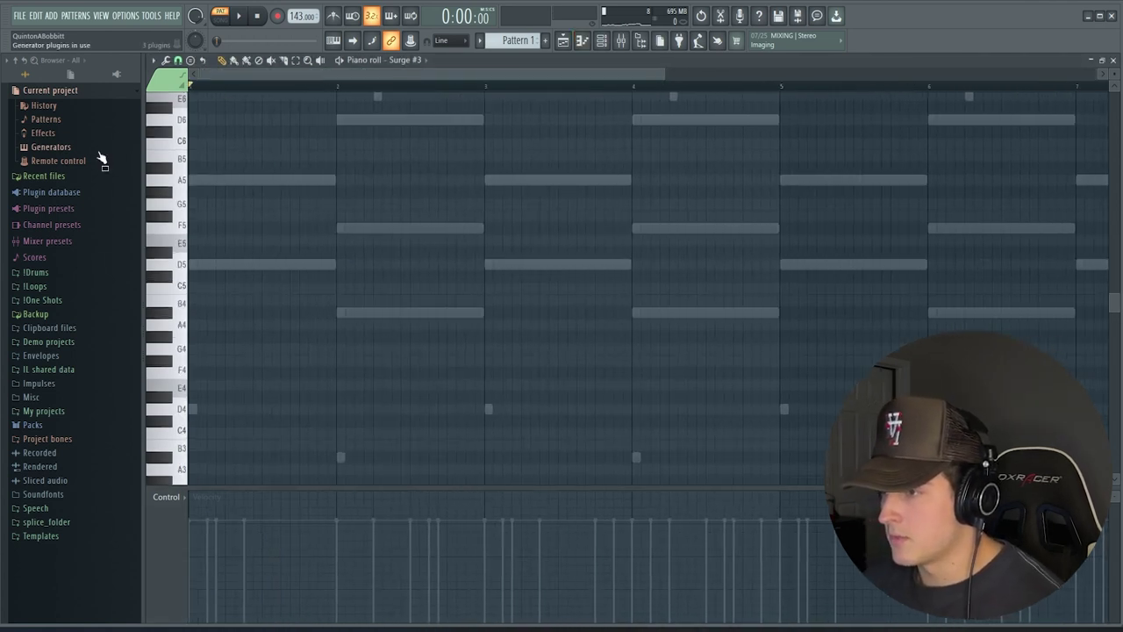
pyautogui.scroll(2, 209, 215)
pyautogui.scroll(2, 212, 228)
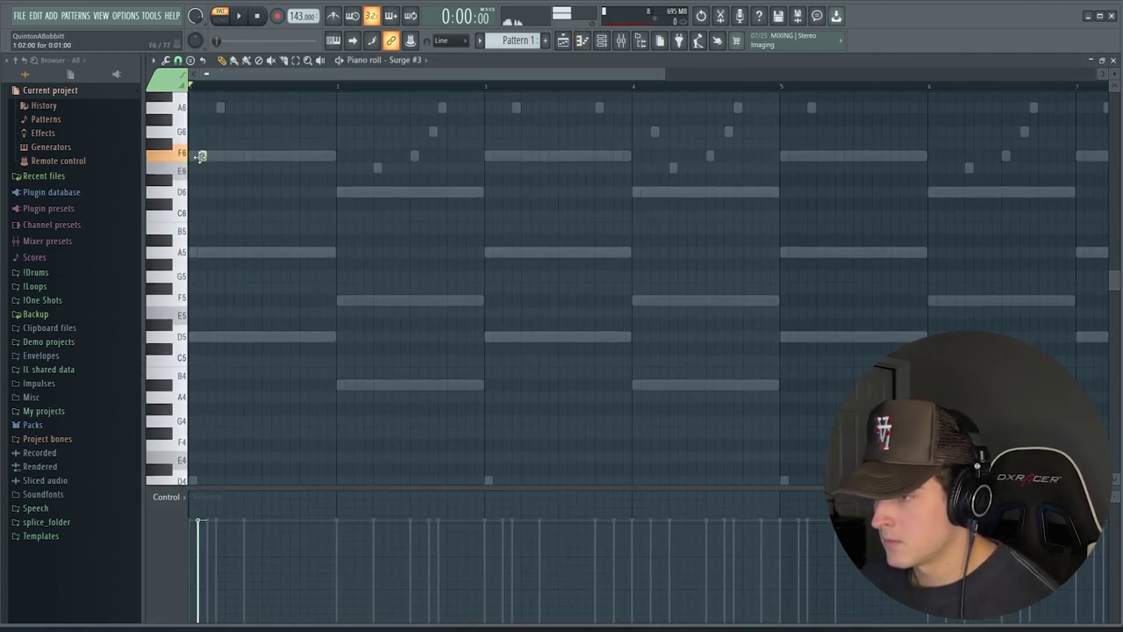
pyautogui.scroll(2, 202, 158)
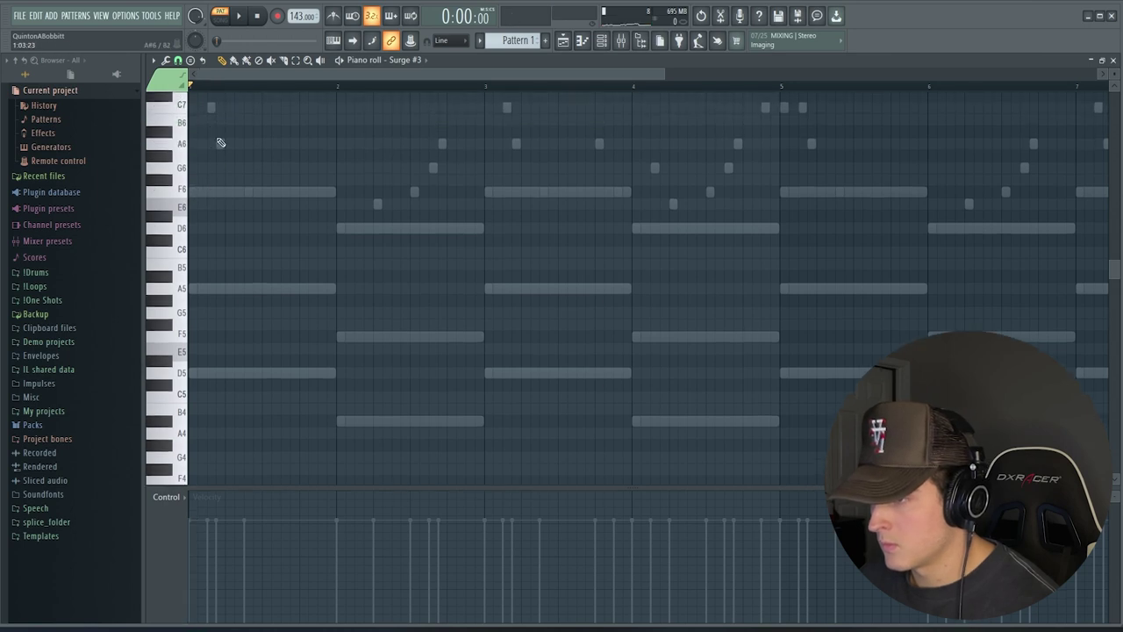
pyautogui.scroll(2, 224, 172)
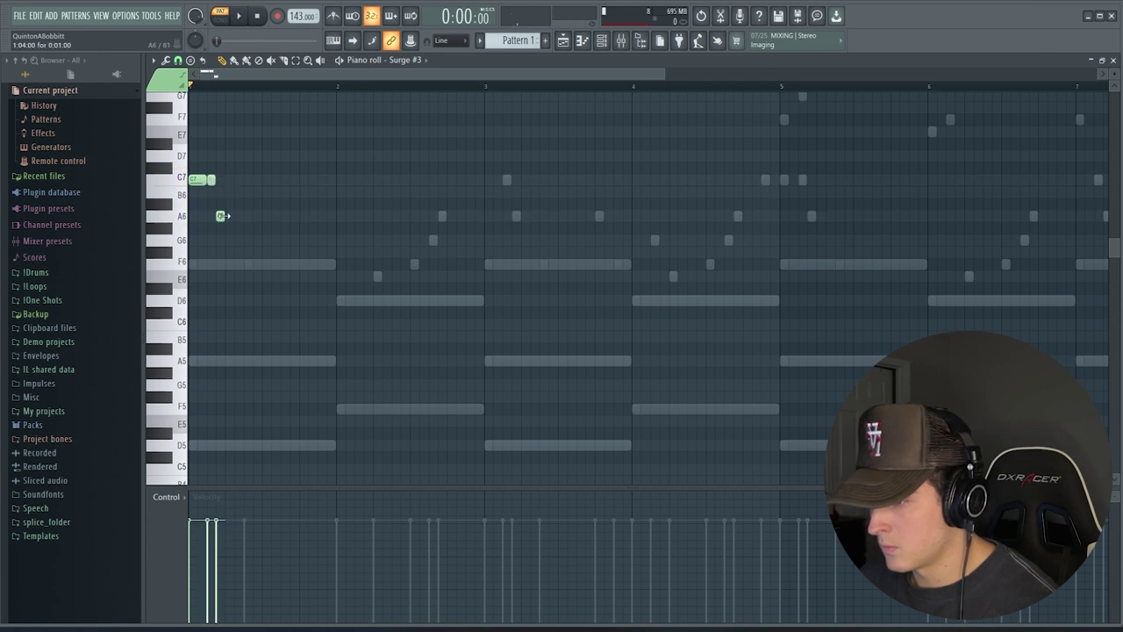
# Step: Continue bar 1 with F6 notes two, two and four steps long at steps 5, 9 and 13 during playback
pyautogui.press('space')
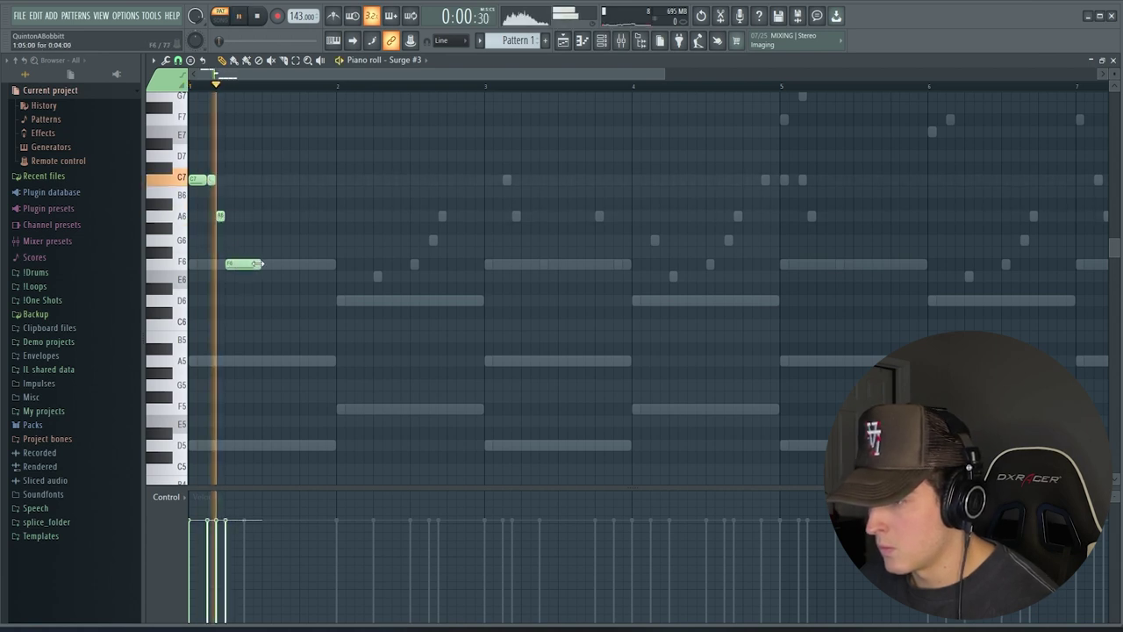
pyautogui.moveTo(256, 265)
pyautogui.mouseDown()
pyautogui.moveTo(301, 265)
pyautogui.moveTo(253, 268)
pyautogui.mouseUp()
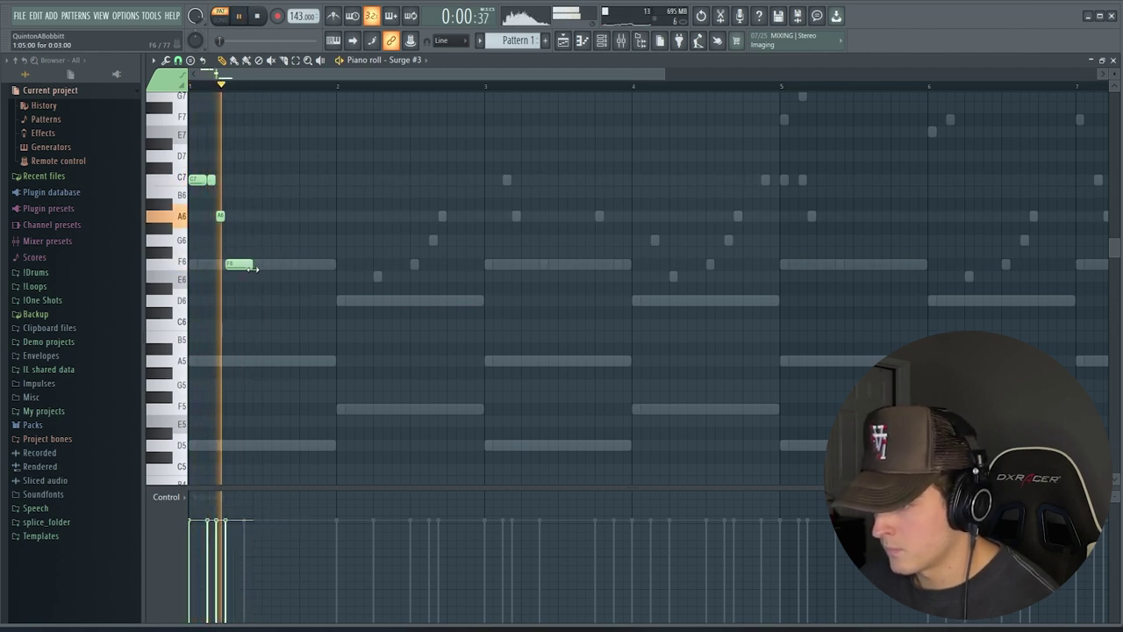
pyautogui.click(266, 264)
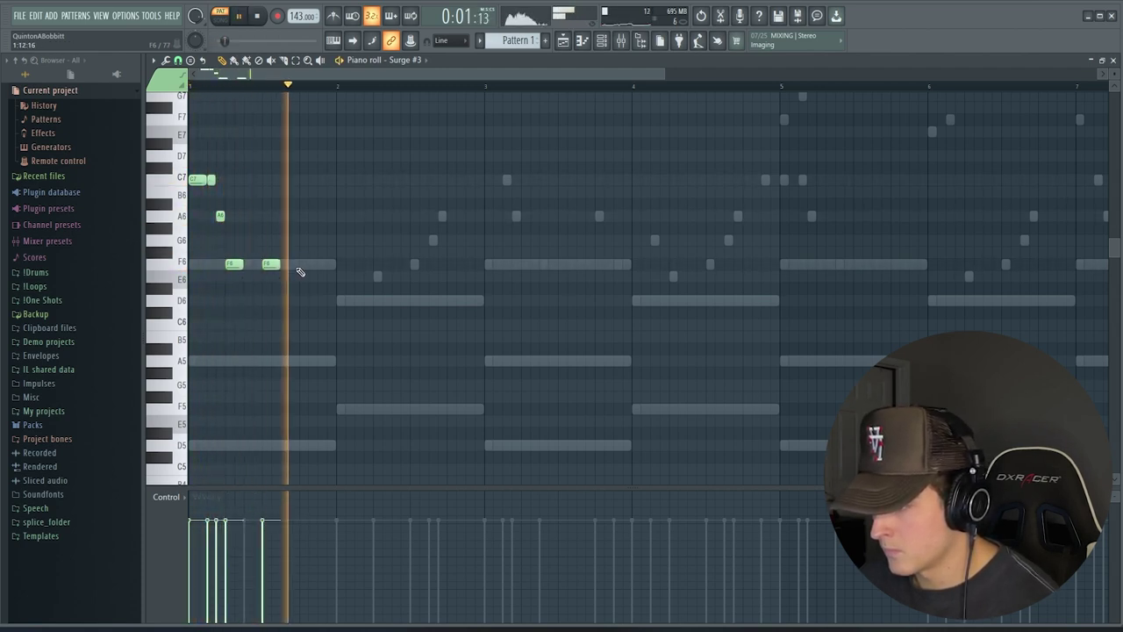
pyautogui.click(302, 264)
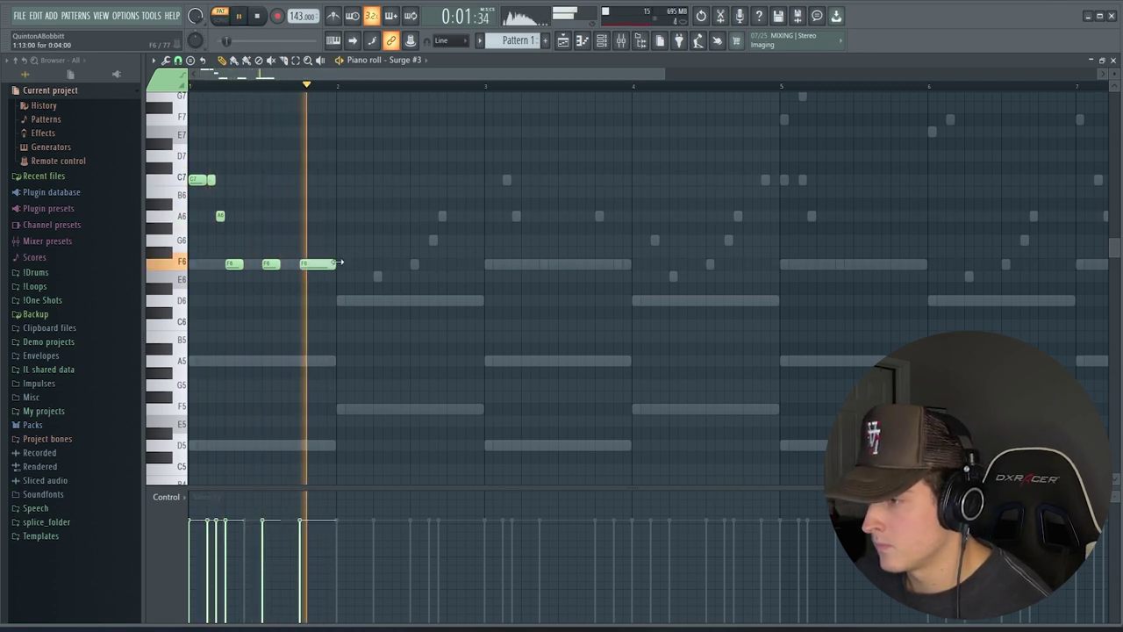
pyautogui.hotkey('ctrl', 'z')
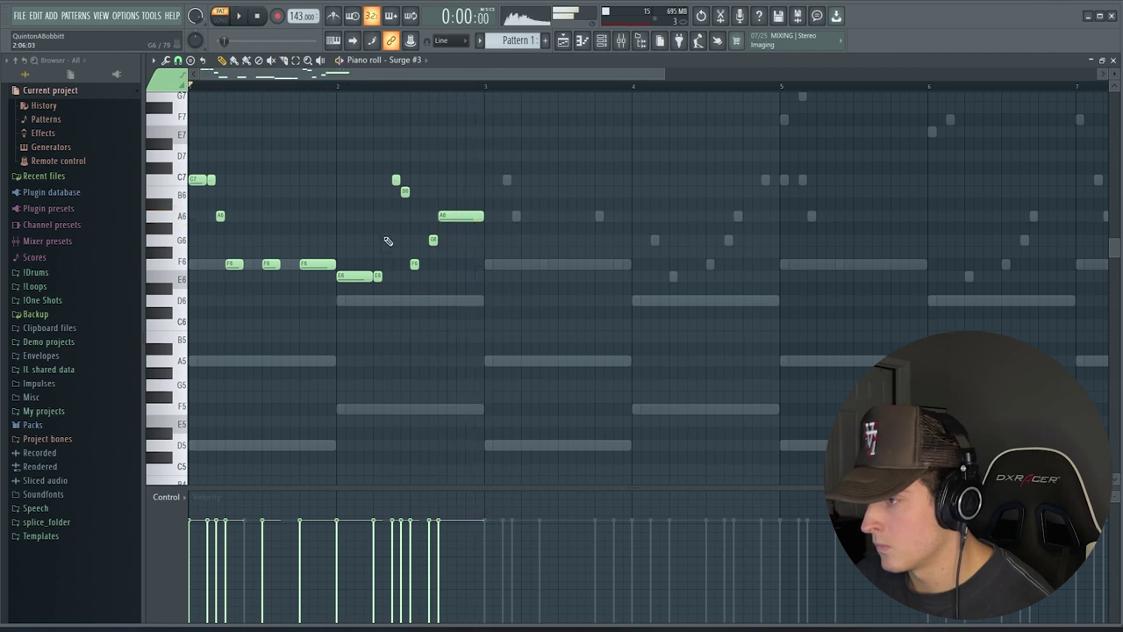
# Step: Delete the C7, B6 and opening E6 notes from bar 2, and add a two-step G6 before the remaining E6
pyautogui.moveTo(386, 172); pyautogui.dragTo(434, 207)
pyautogui.press('Delete')
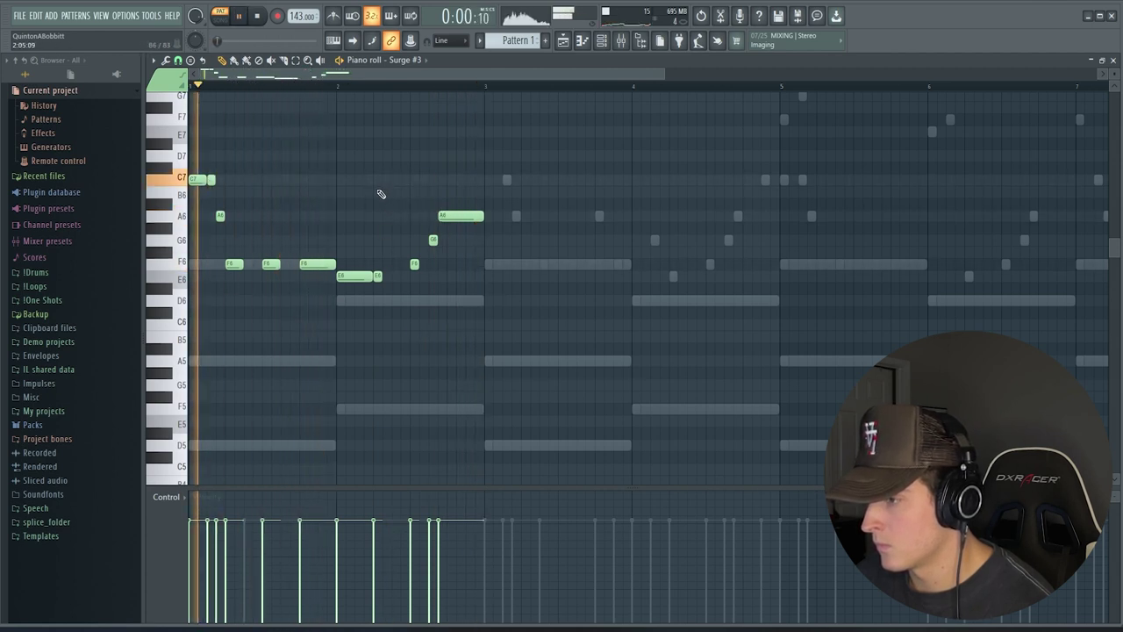
pyautogui.rightClick(355, 275)
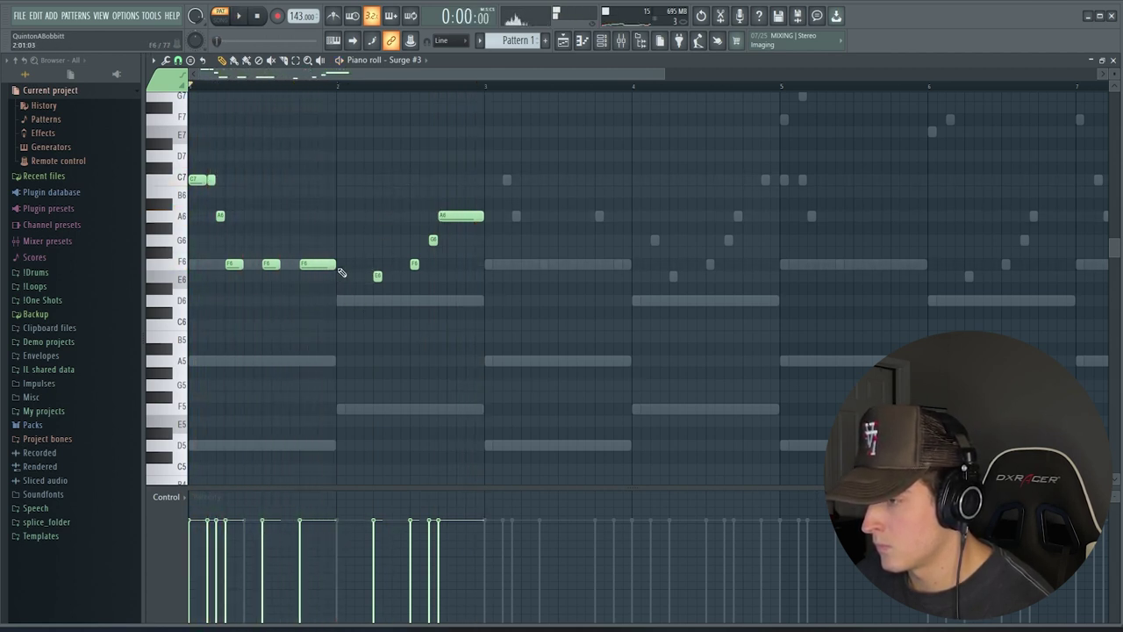
pyautogui.moveTo(363, 240); pyautogui.dragTo(372, 239)
pyautogui.press('space')
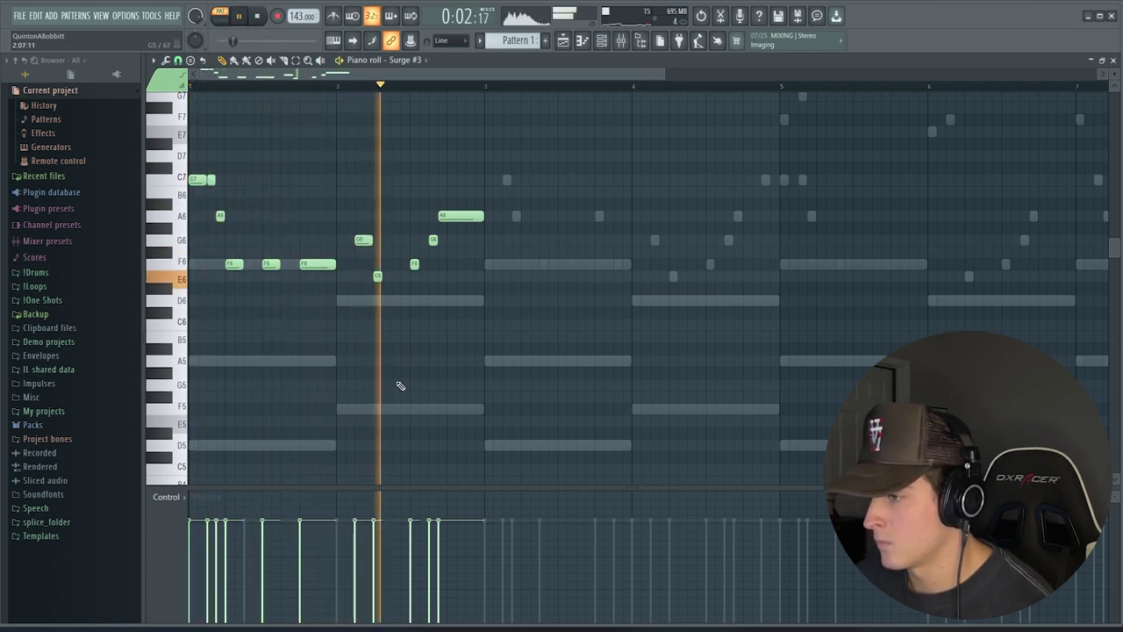
# Step: Lengthen bar 2's E6 note to four steps, and raise the G6 before it to A6
pyautogui.click(379, 278)
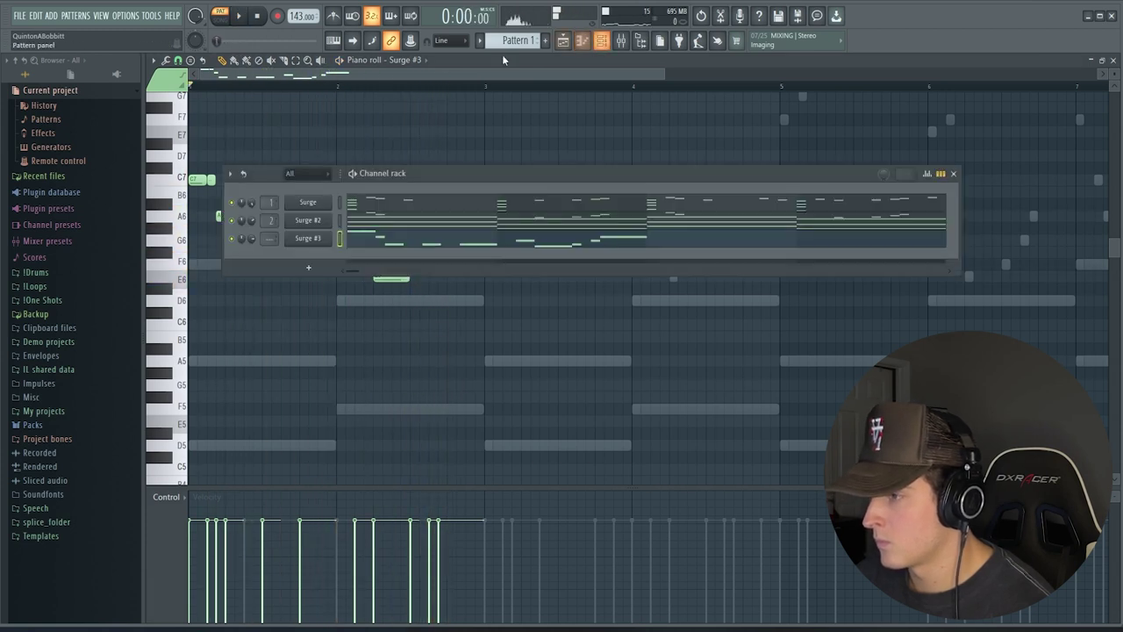
pyautogui.click(602, 40)
pyautogui.press('F6')
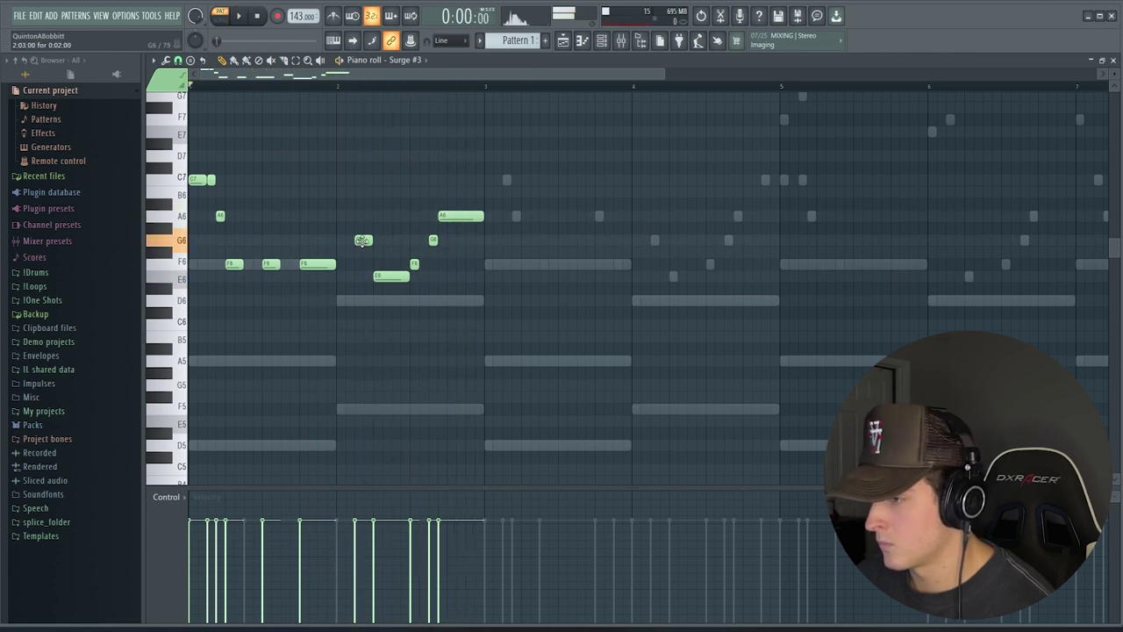
pyautogui.press('space')
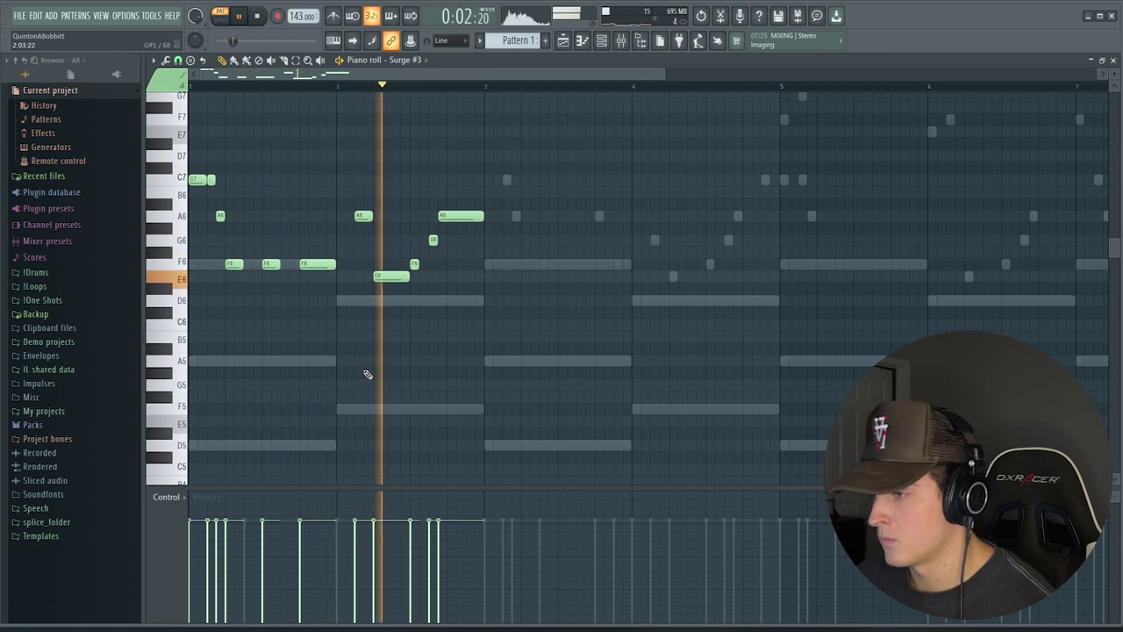
# Step: Lower the four-step E6 note in bar 2 to D6, and transpose it up an octave to D7
pyautogui.moveTo(388, 288); pyautogui.dragTo(387, 300)
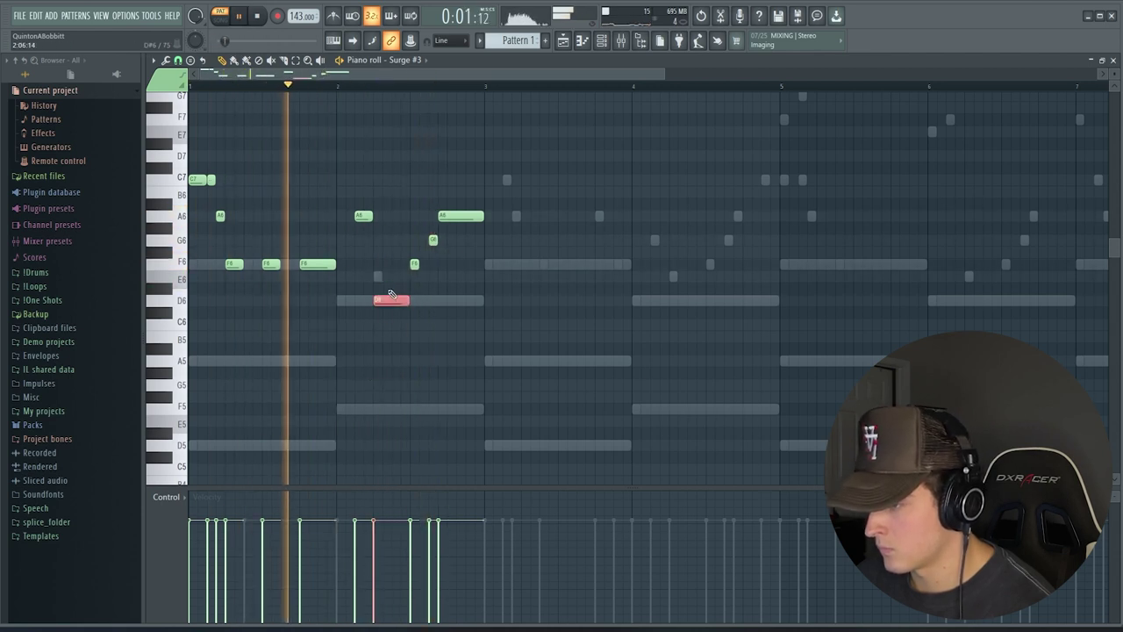
pyautogui.hotkey('ctrl', 'Up')
pyautogui.press('space')
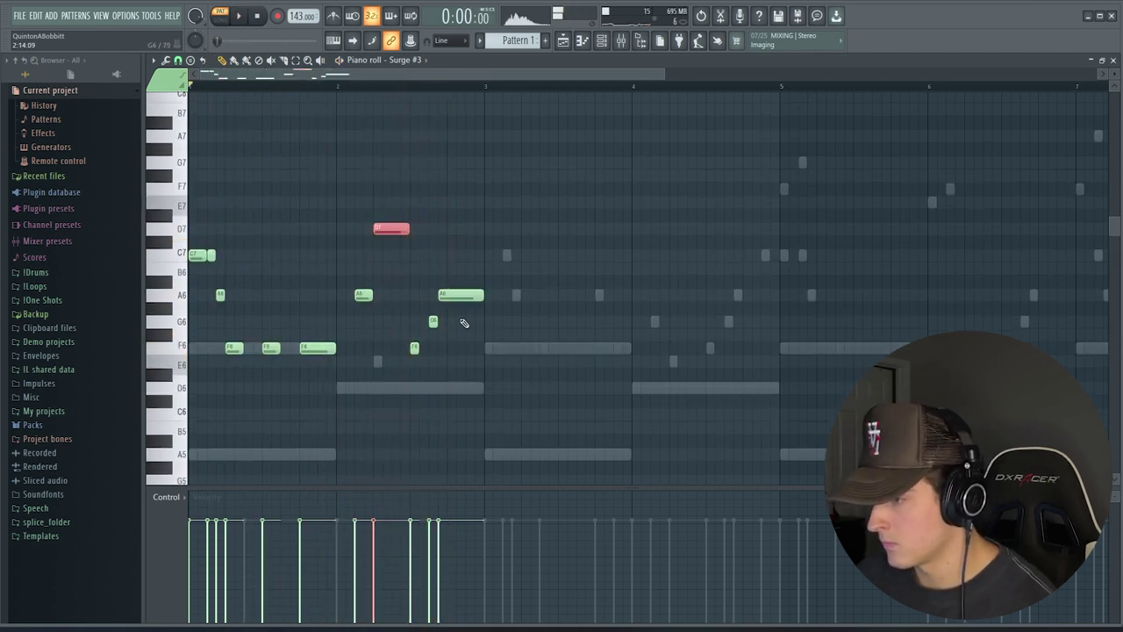
# Step: Extend bar 2's last A6 into bar 3, add a C7 above it, and place a twelve-step G6 and two-step A6 in bar 3
pyautogui.click(441, 294)
pyautogui.press('space')
pyautogui.moveTo(525, 322); pyautogui.dragTo(631, 321)
pyautogui.click(577, 298)
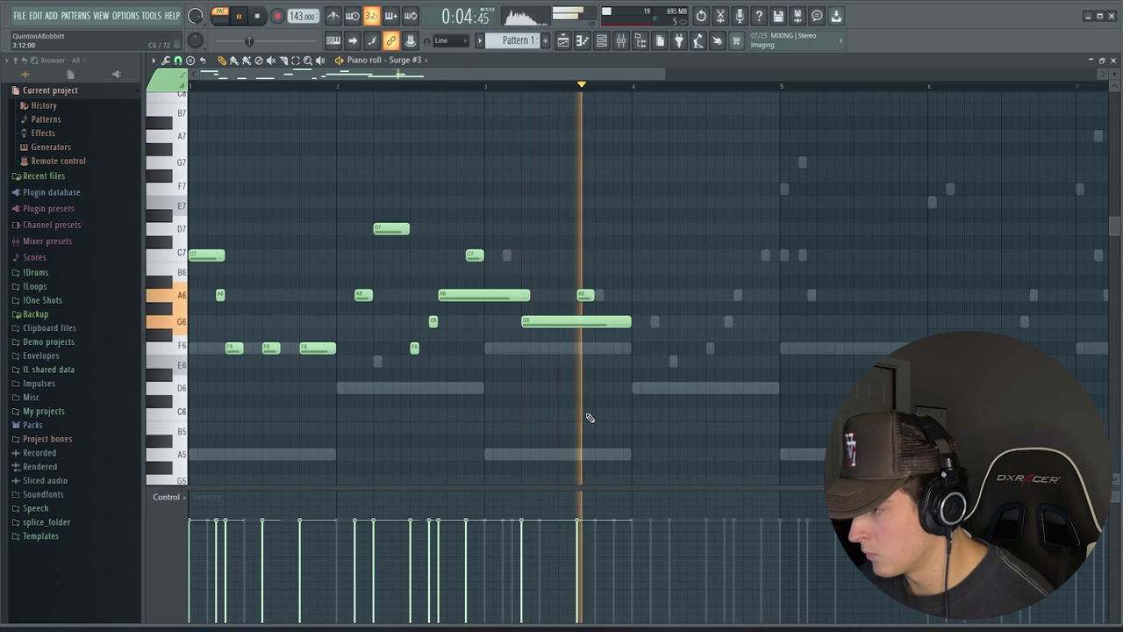
pyautogui.press('space')
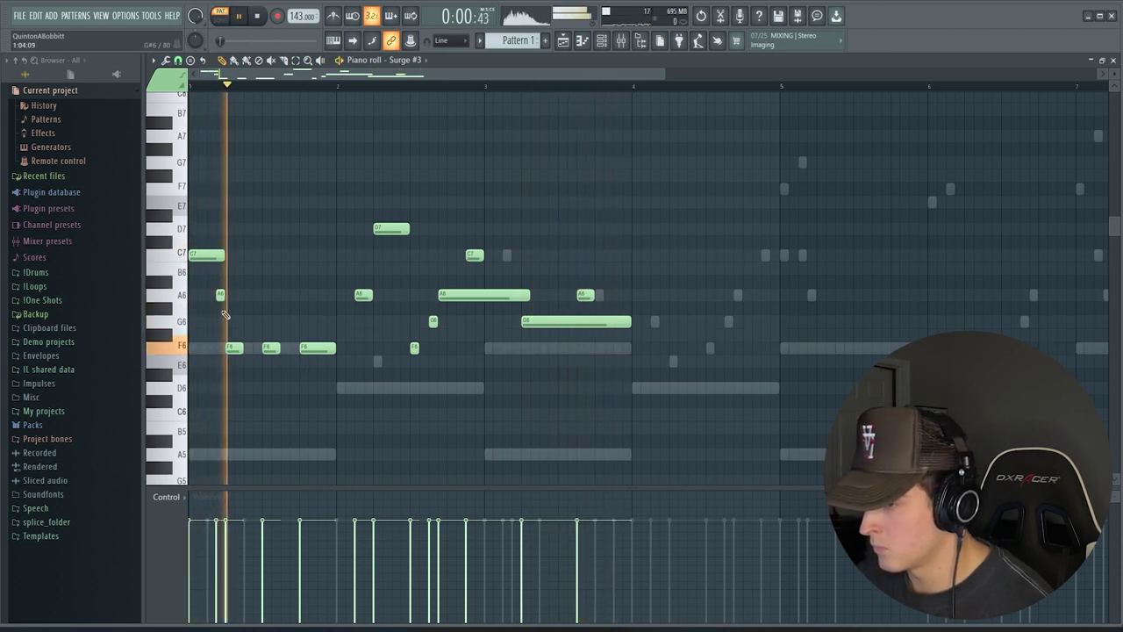
# Step: Delete the second and third F6 notes in bar 1 and extend the first F6 to the end of the bar
pyautogui.press('space')
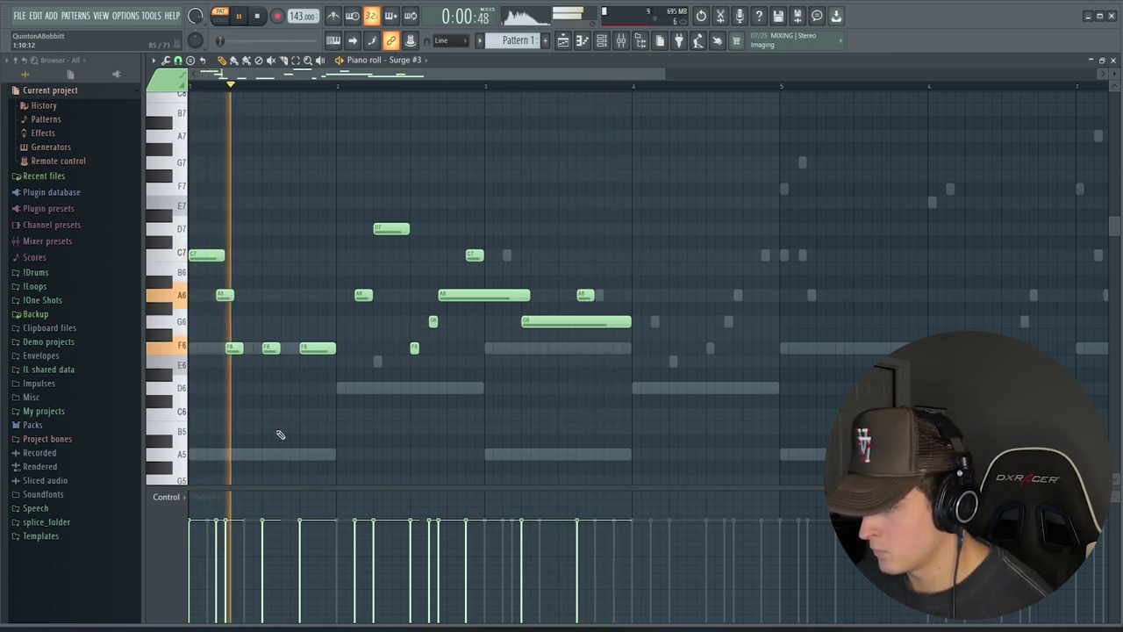
pyautogui.moveTo(244, 347); pyautogui.dragTo(298, 349)
pyautogui.rightClick(317, 348)
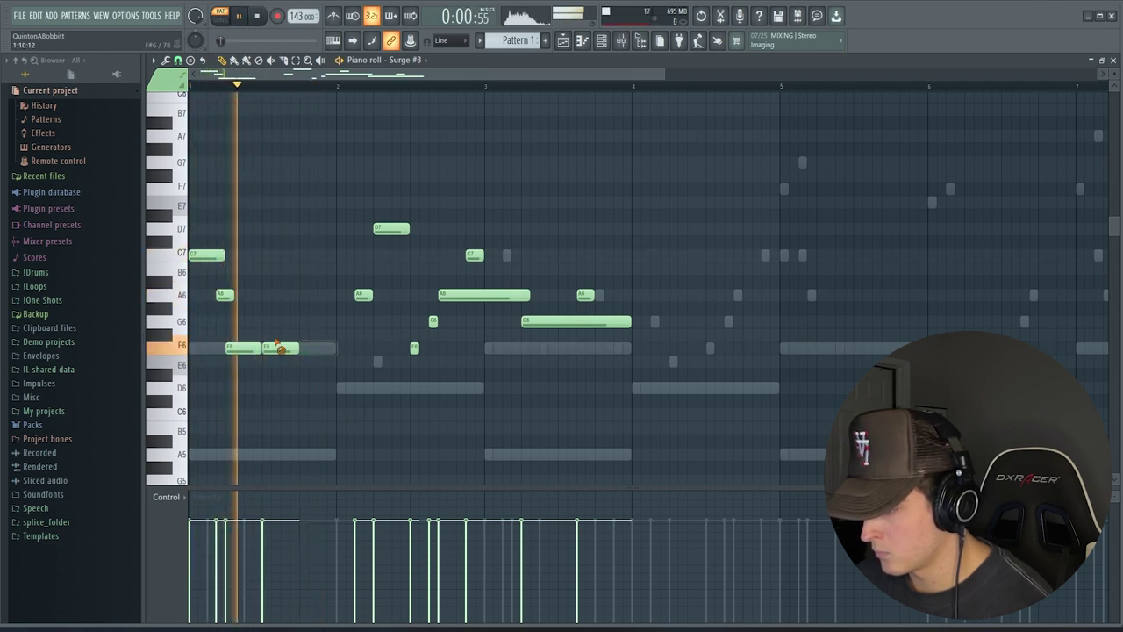
pyautogui.rightClick(279, 347)
pyautogui.press('space')
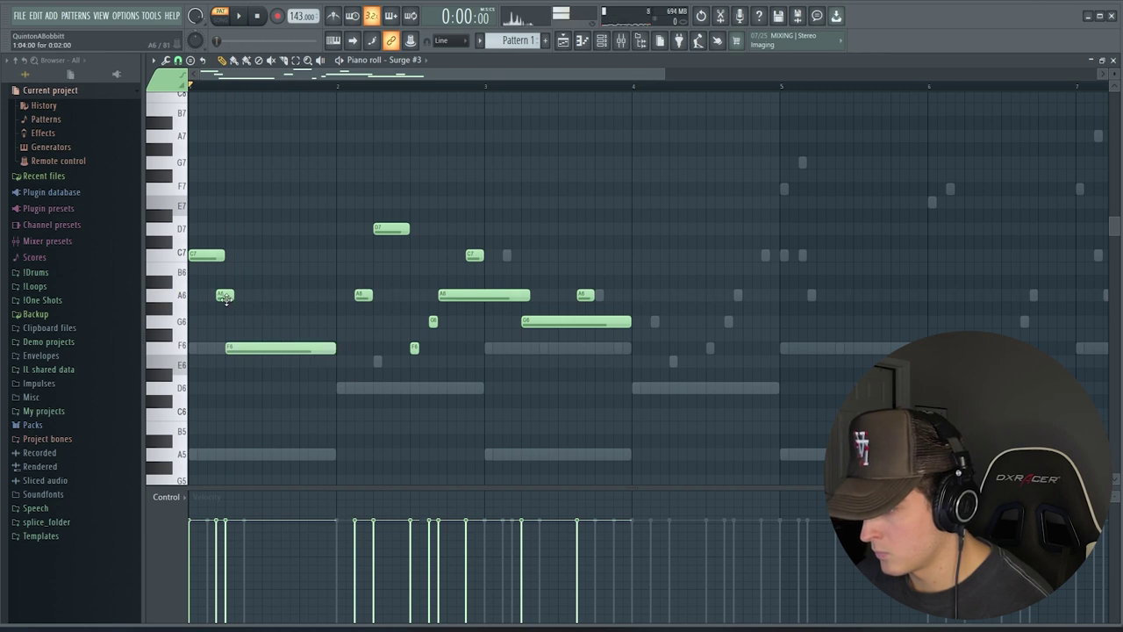
# Step: Add a two-step G6 in bar 1, extend its F6 four steps into bar 2, and lengthen bar 2's short A6, F6, G6 and D7 notes
pyautogui.press('space')
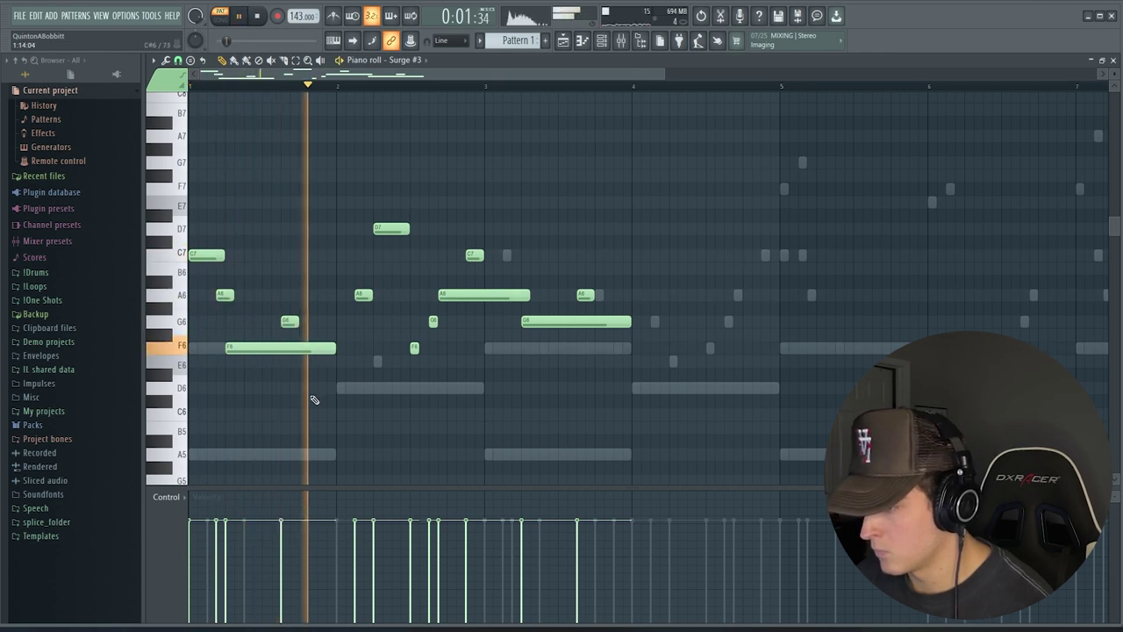
pyautogui.moveTo(348, 353); pyautogui.dragTo(372, 352)
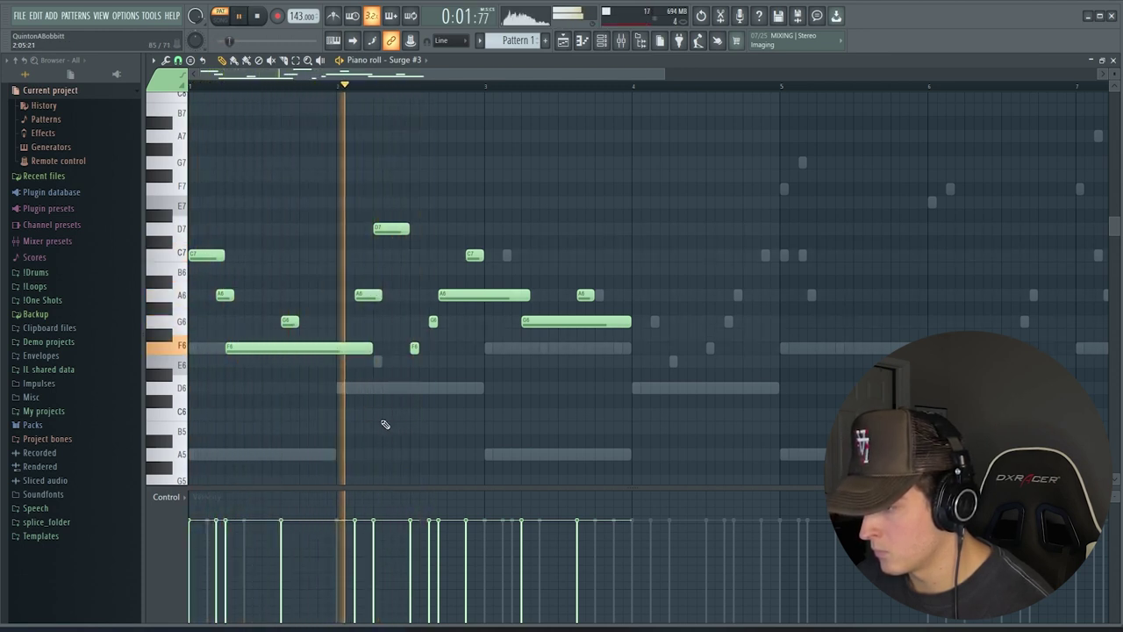
pyautogui.moveTo(417, 348); pyautogui.dragTo(448, 323)
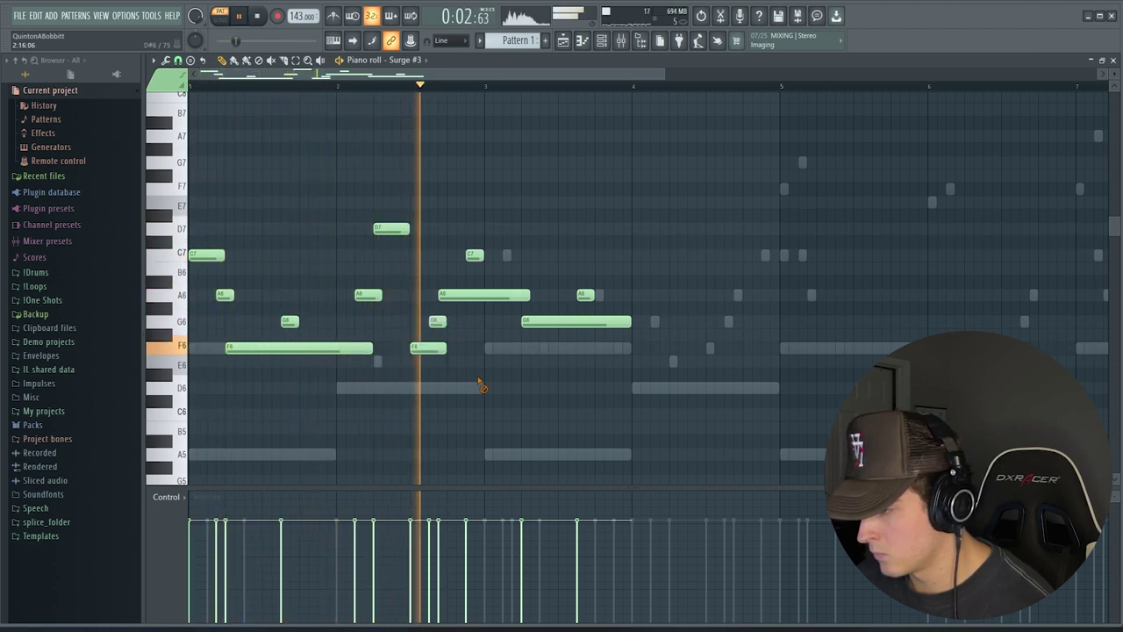
pyautogui.moveTo(409, 230); pyautogui.dragTo(419, 232)
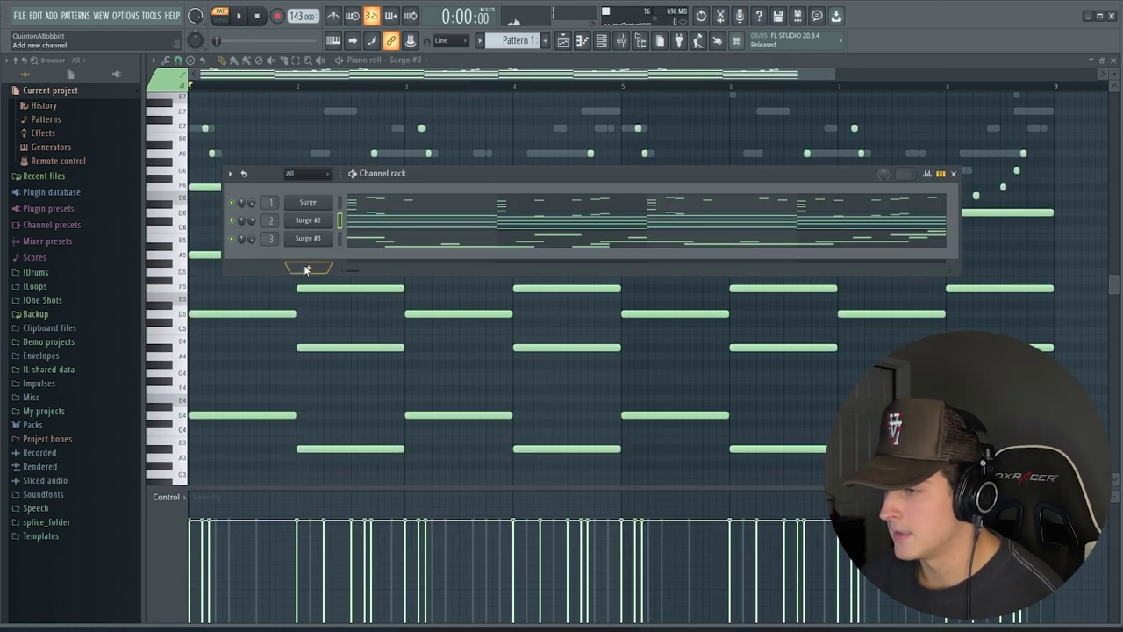
# Step: Add a fourth Surge channel with the Bell 1 patch from Plucks and give it the first Surge channel's melody
pyautogui.click(306, 269)
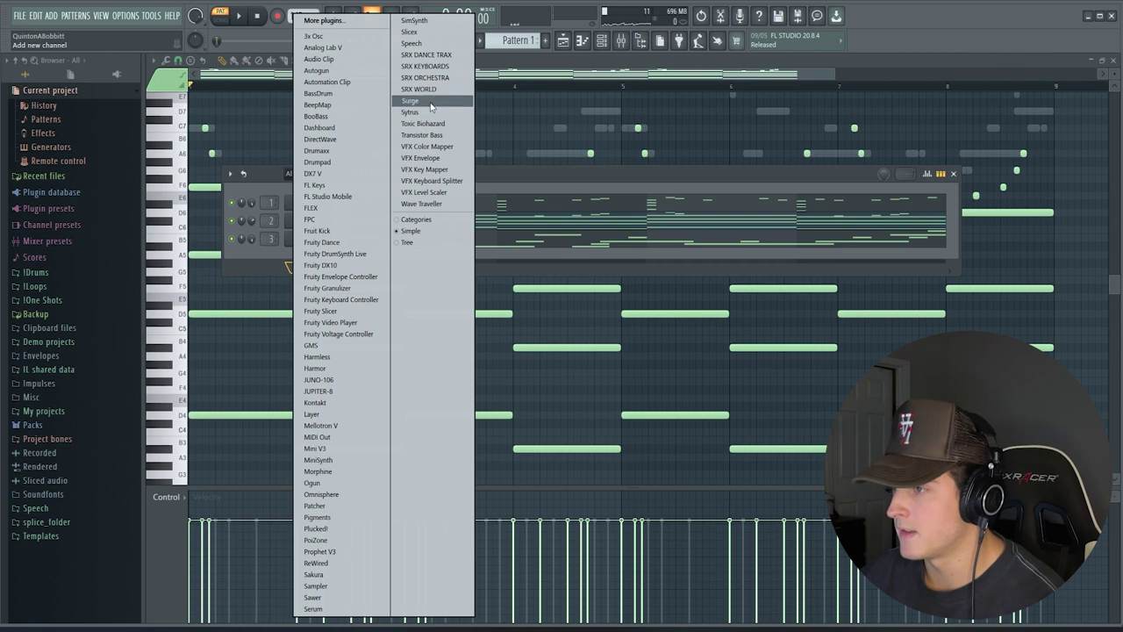
pyautogui.click(430, 103)
pyautogui.moveTo(393, 182); pyautogui.dragTo(431, 155)
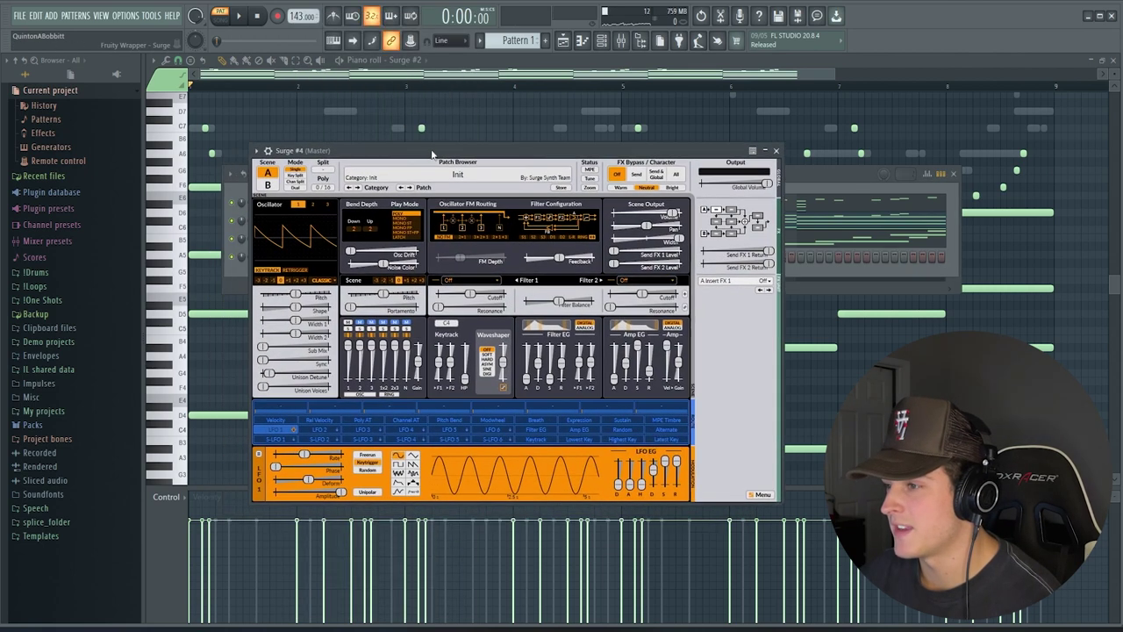
pyautogui.click(369, 177)
pyautogui.moveTo(383, 252)
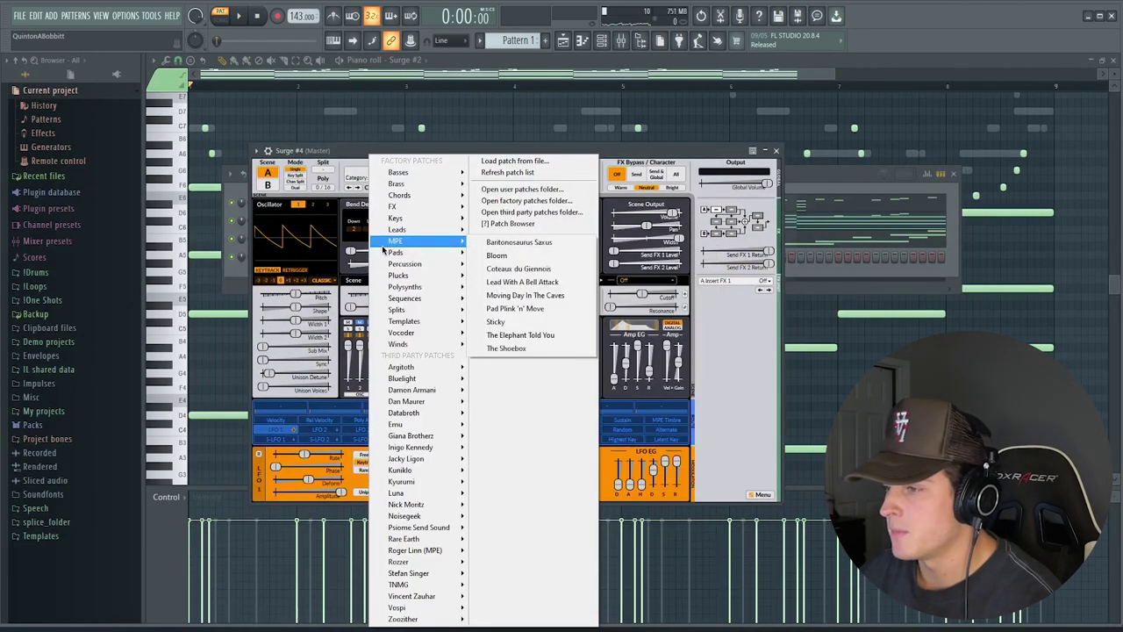
pyautogui.click(412, 188)
pyautogui.press('space')
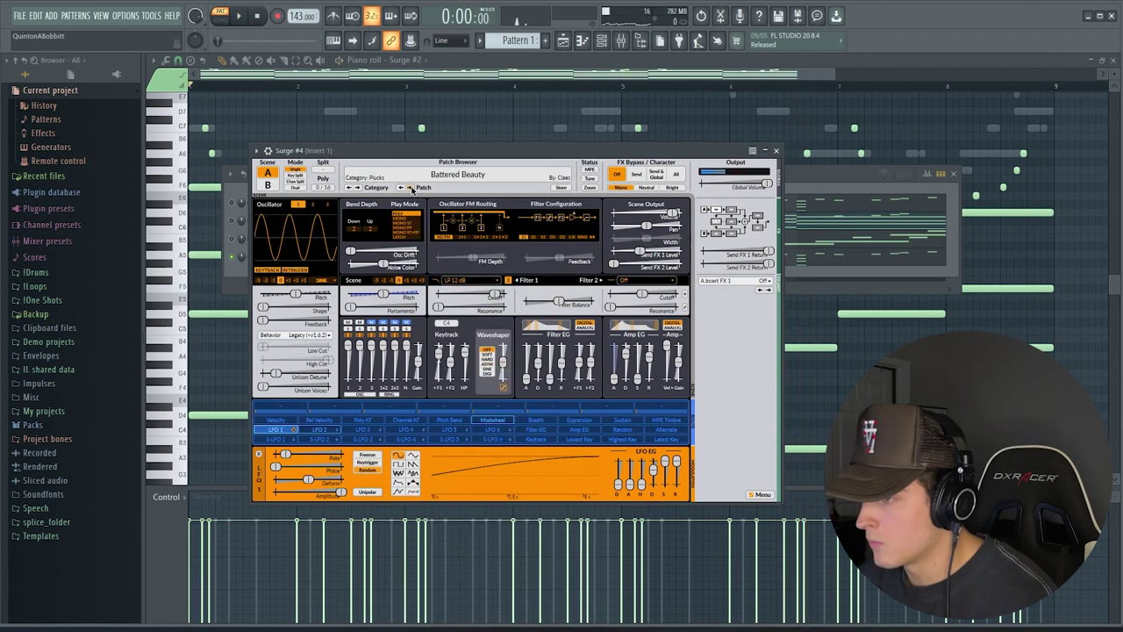
pyautogui.click(413, 187)
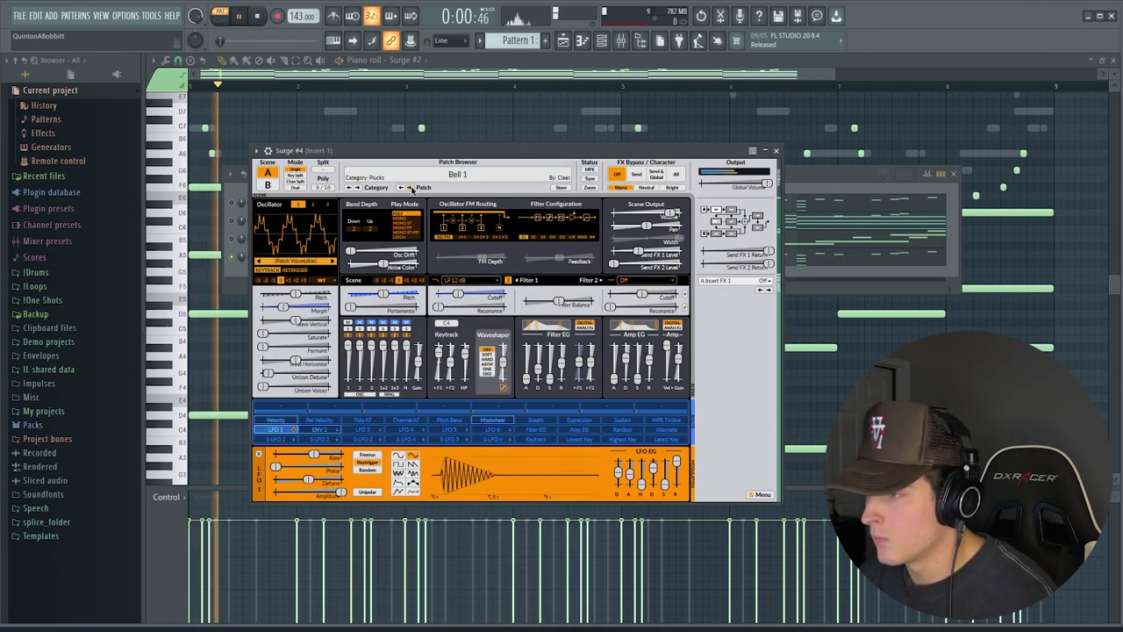
pyautogui.click(775, 153)
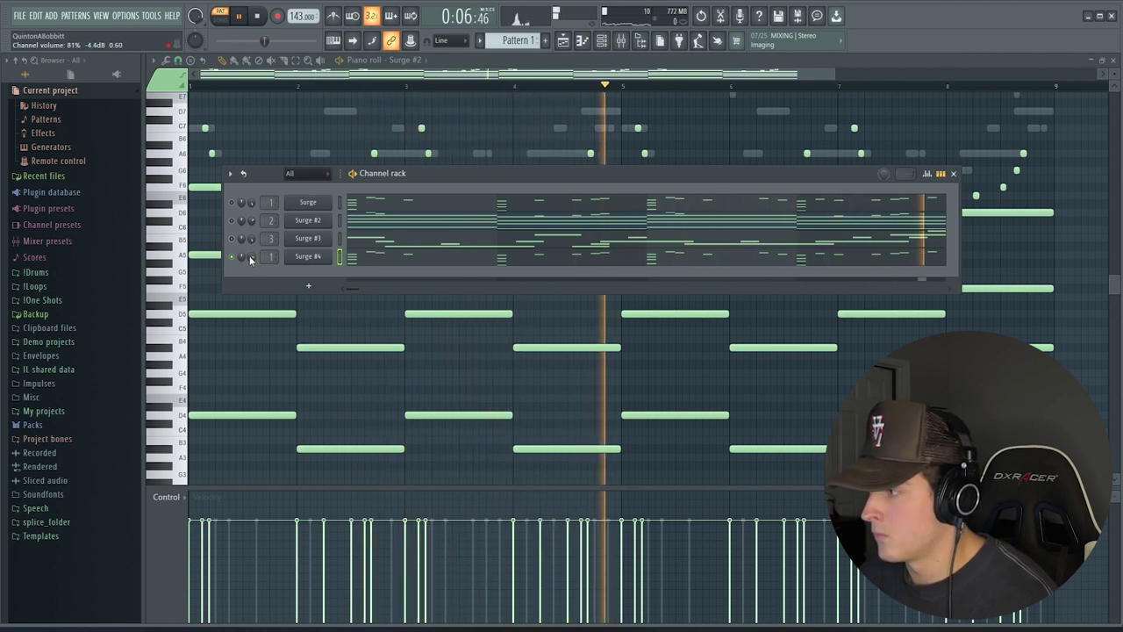
pyautogui.press('space')
# Step: Add a fifth Surge channel and program alternating one-bar D4 and A#3 bass notes, repeated across eight bars
pyautogui.click(308, 288)
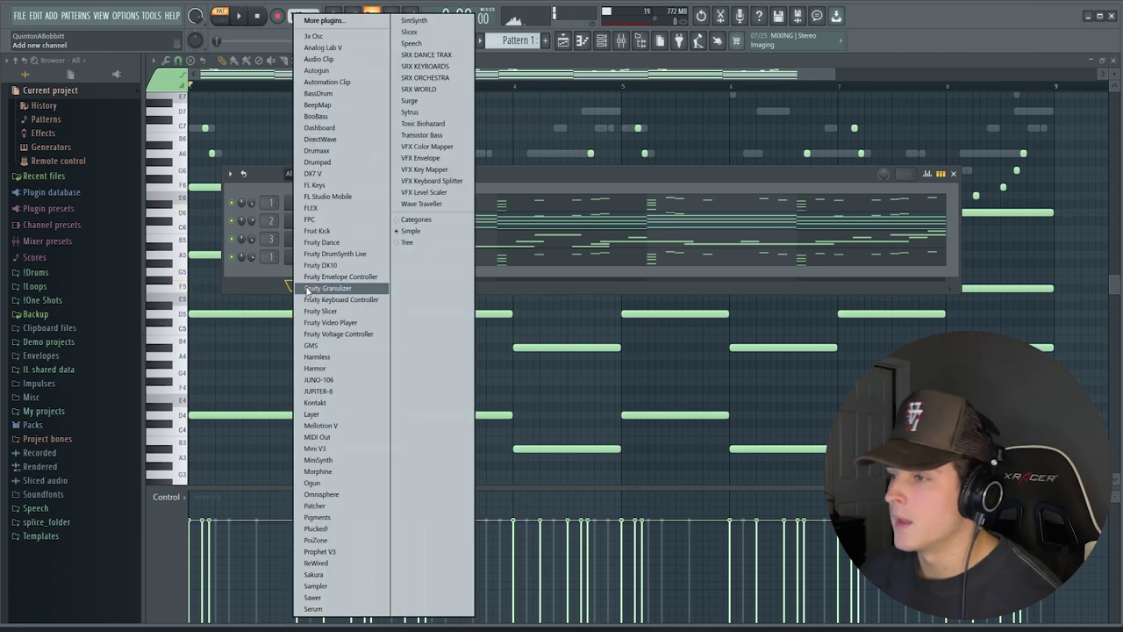
pyautogui.click(410, 101)
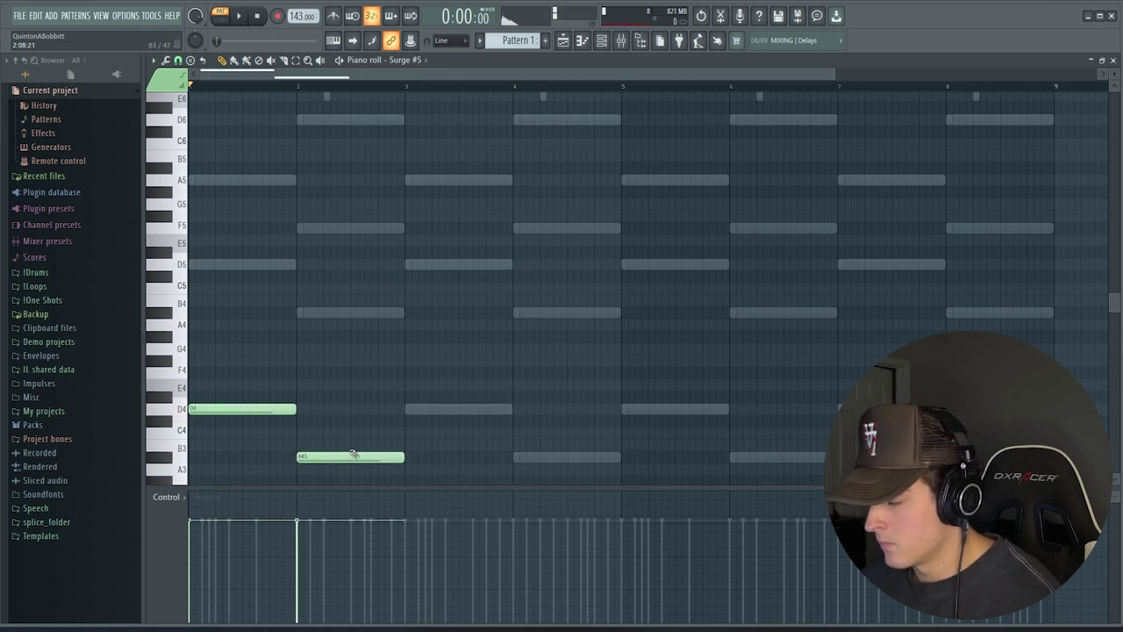
pyautogui.hotkey('ctrl', 'b')
pyautogui.press('space')
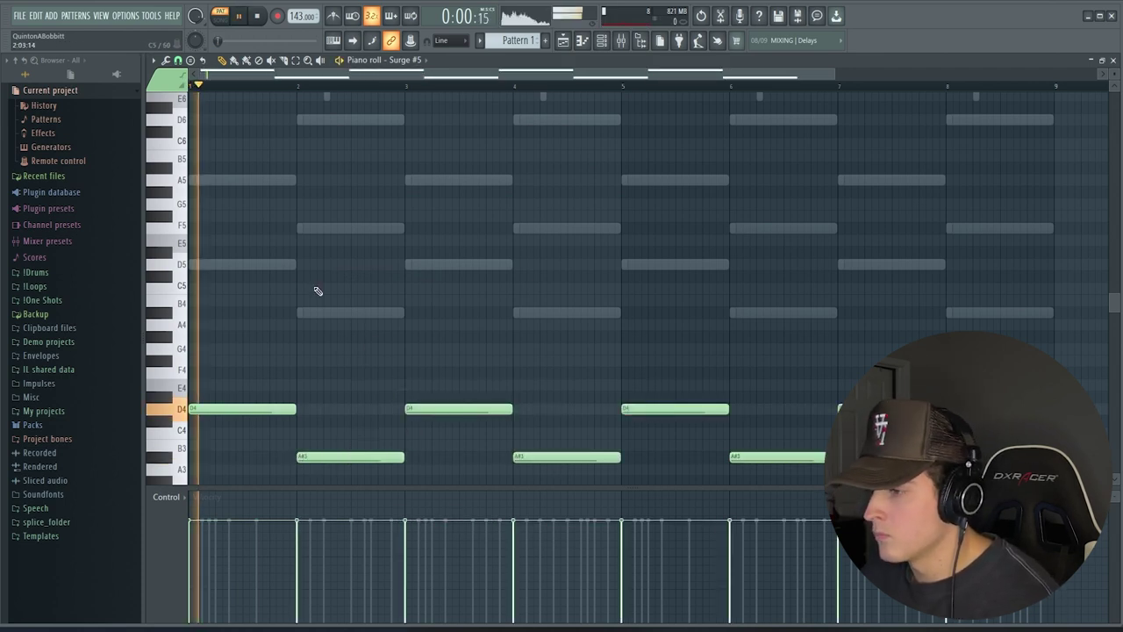
pyautogui.scroll(-2, 313, 289)
pyautogui.click(603, 41)
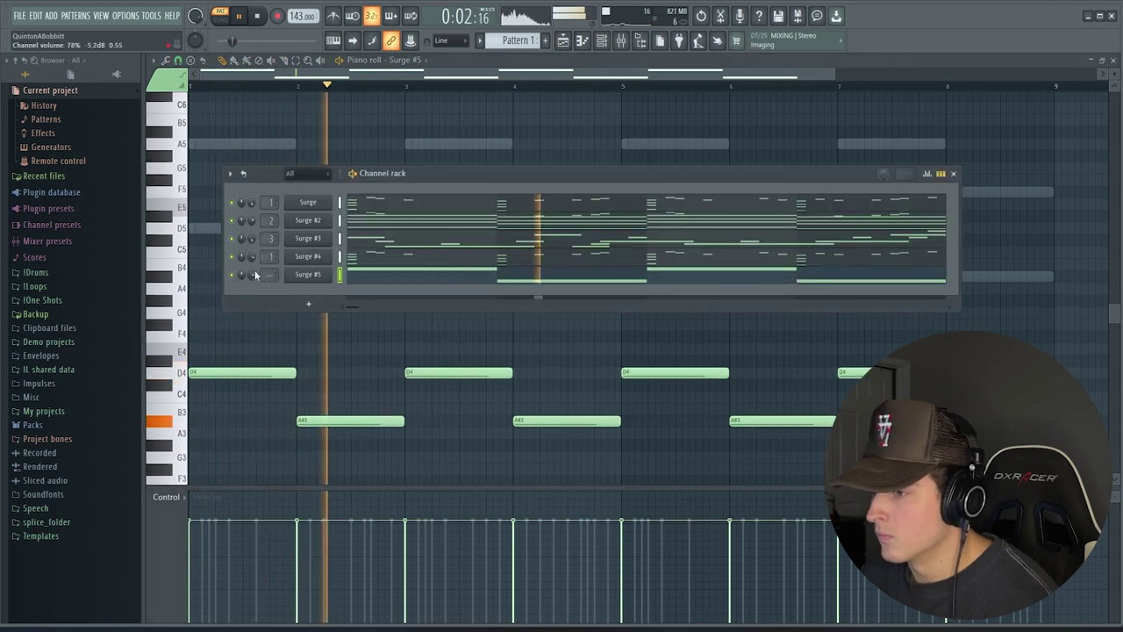
pyautogui.press('F6')
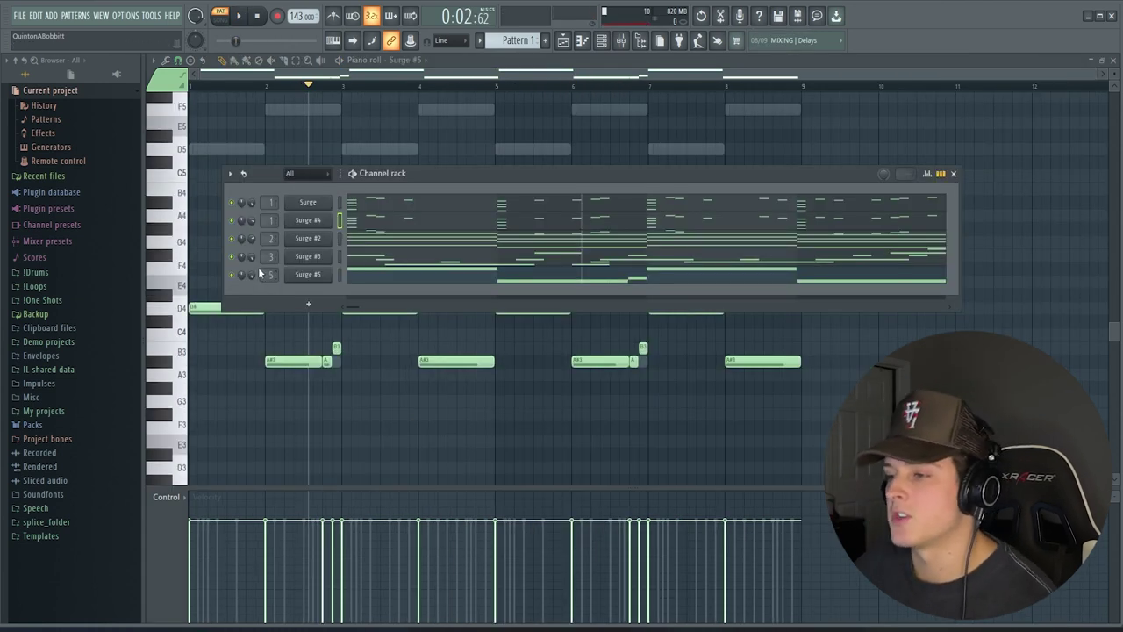
# Step: Route mixer inserts 1, 2 and 3 to Insert 4 only
pyautogui.click(621, 41)
pyautogui.click(338, 191)
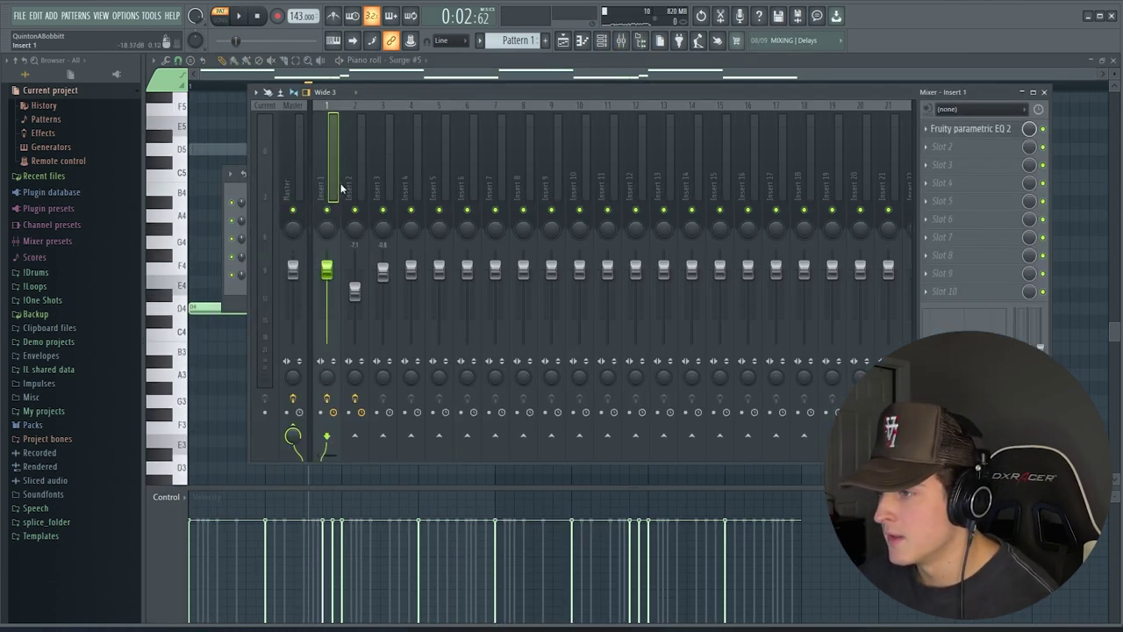
pyautogui.rightClick(414, 438)
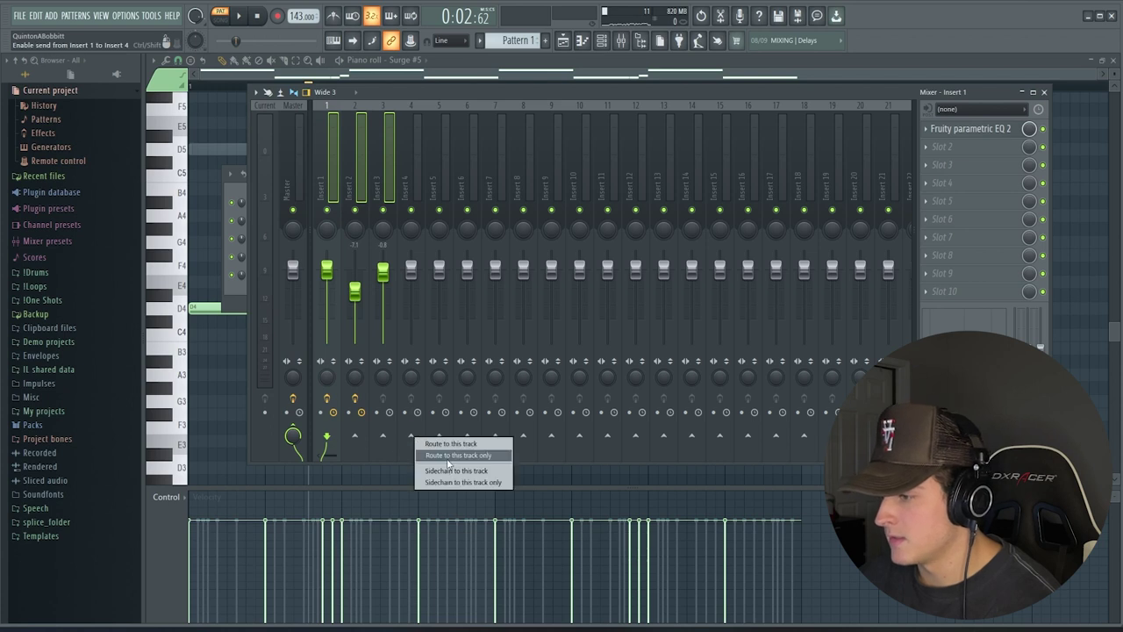
# Step: Load Fruity parametric EQ 2 on Insert 4 and move its band 1 high-pass up to cut the low end
pyautogui.click(410, 154)
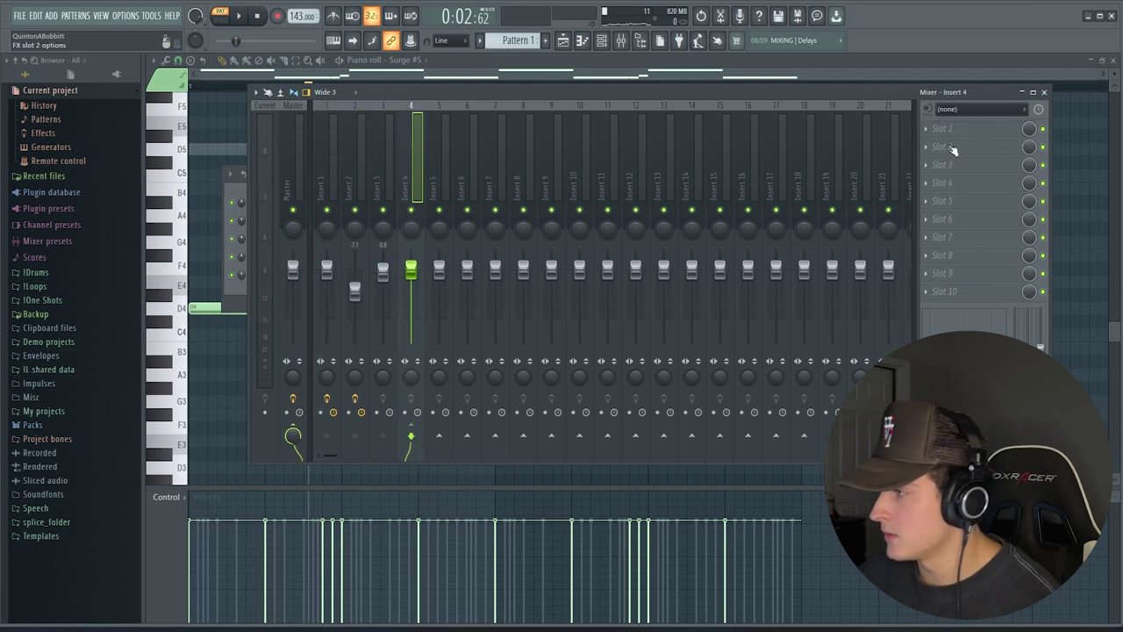
pyautogui.click(966, 129)
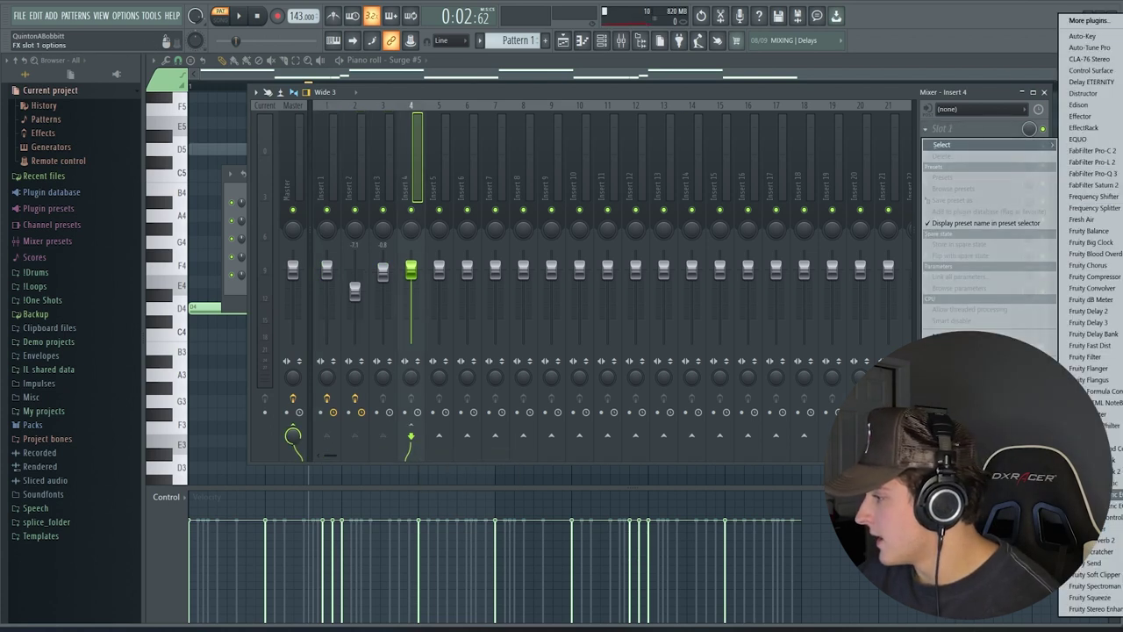
pyautogui.click(1097, 494)
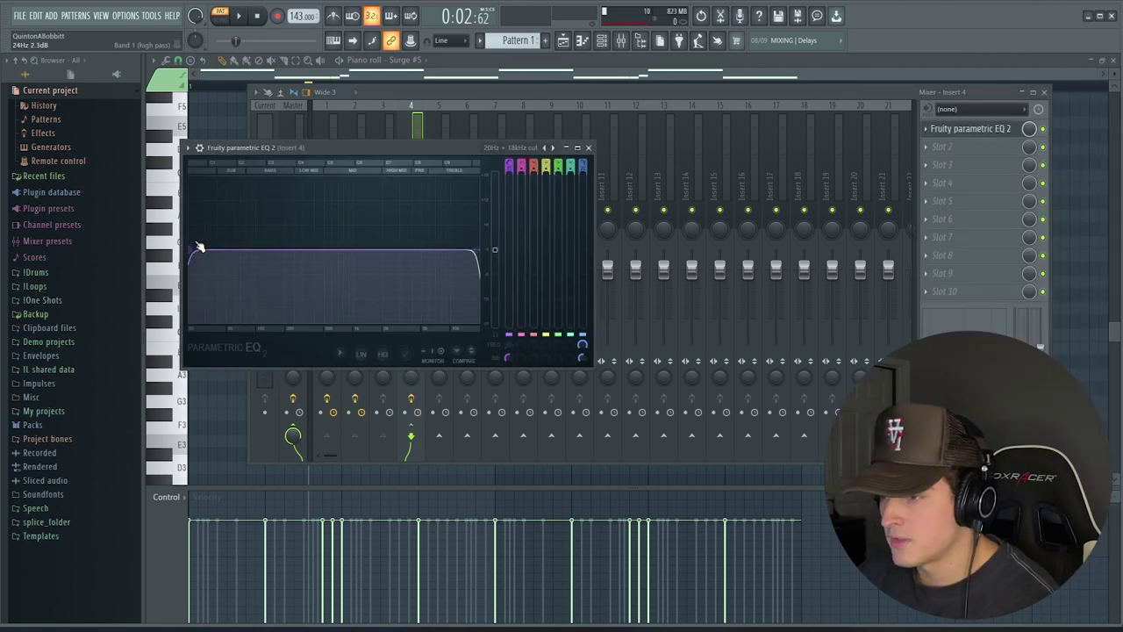
pyautogui.moveTo(200, 248); pyautogui.dragTo(308, 250)
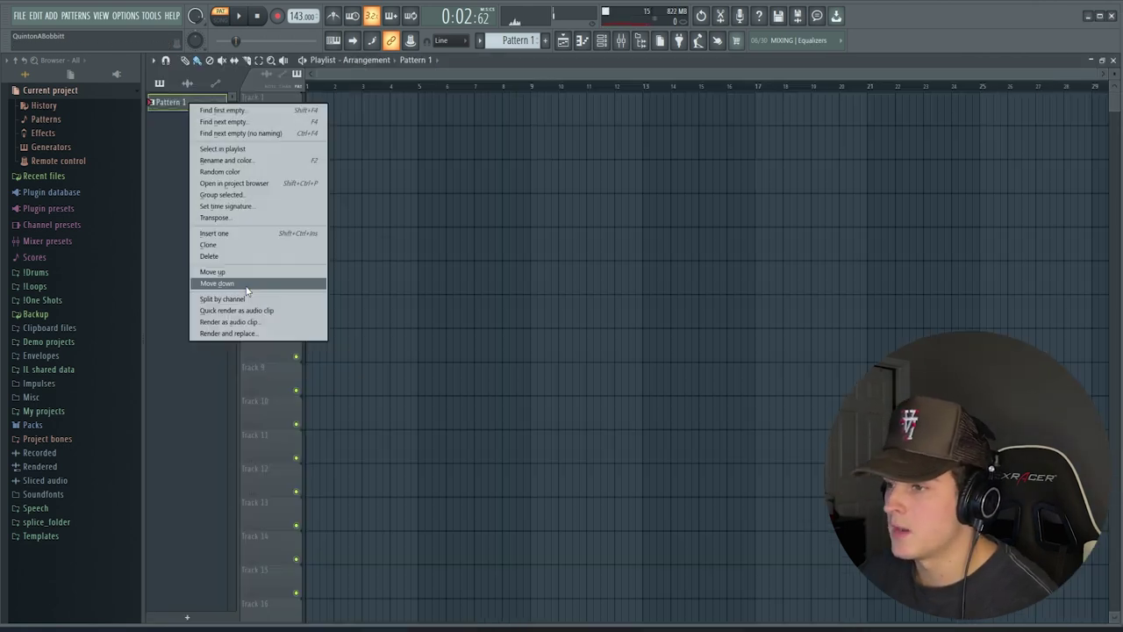
# Step: Split Pattern 1 by channel and arrange the Surge clips on tracks 1 to 5, layered from bar 1 and isolated at bars 33, 49, 65, 81 and 97
pyautogui.click(223, 299)
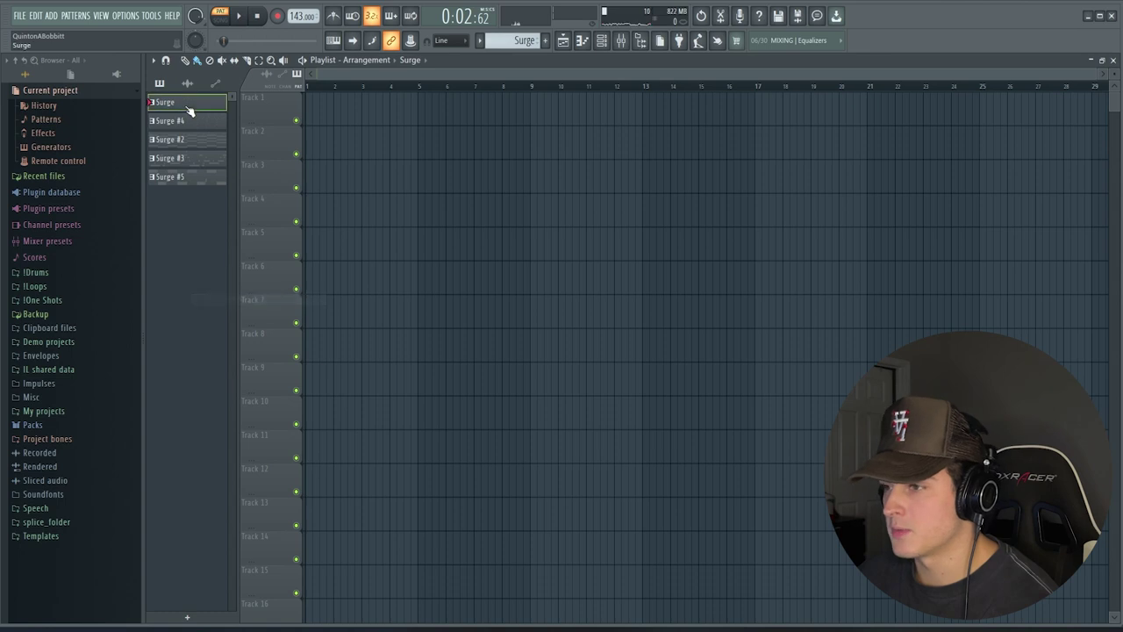
pyautogui.hotkey('ctrl', 'b')
pyautogui.hotkey('ctrl', 'b')
pyautogui.hotkey('ctrl', 'b')
pyautogui.hotkey('ctrl', 'b')
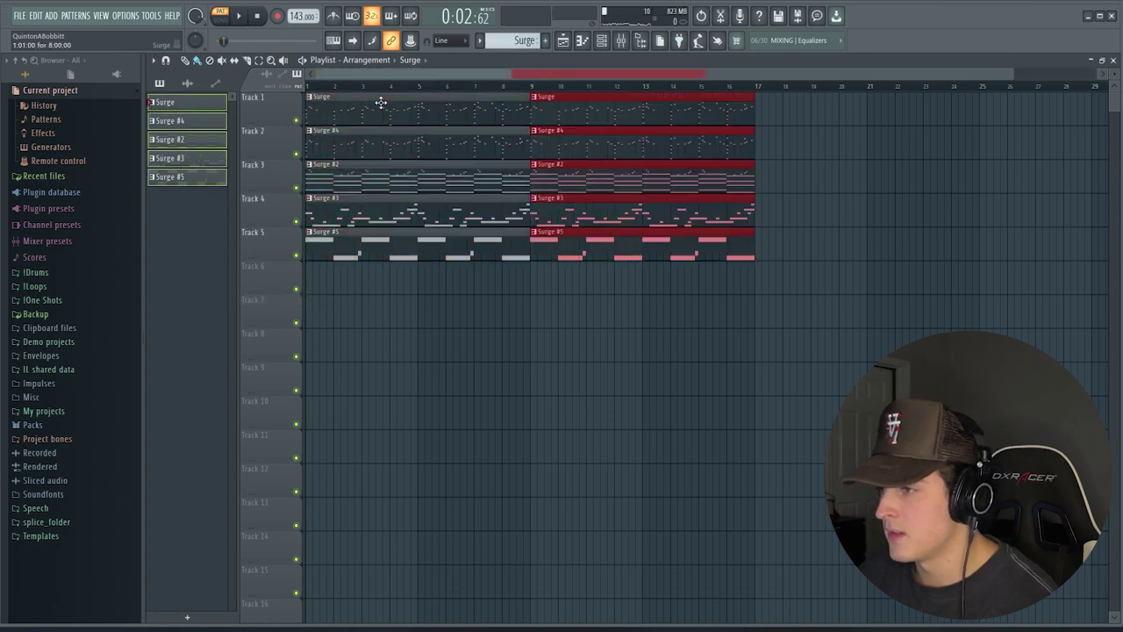
pyautogui.scroll(-3, 378, 90)
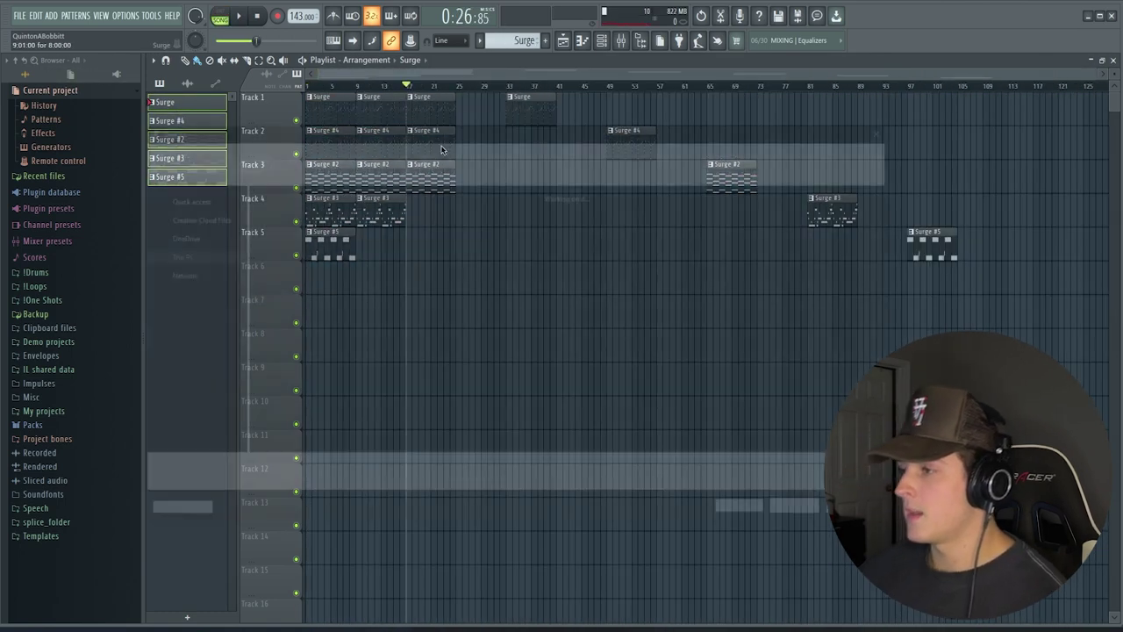
# Step: Save the project through the Samples-Loops folder, naming it "temptations - 142BPM" followed by the producer handle
pyautogui.hotkey('ctrl', 's')
pyautogui.scroll(3, 171, 263)
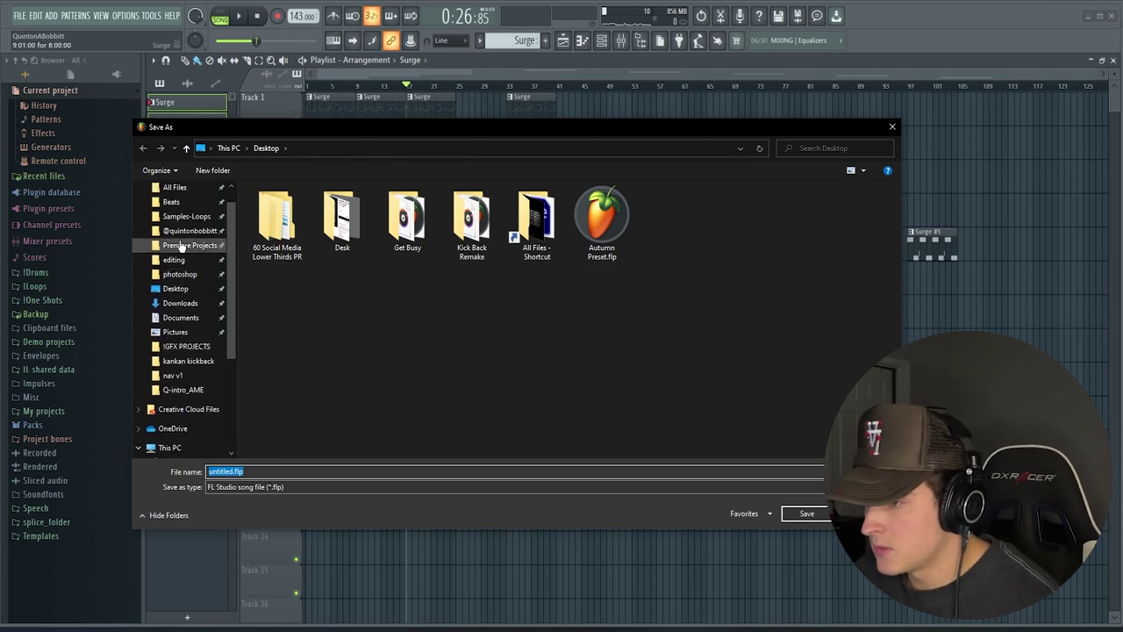
pyautogui.click(188, 217)
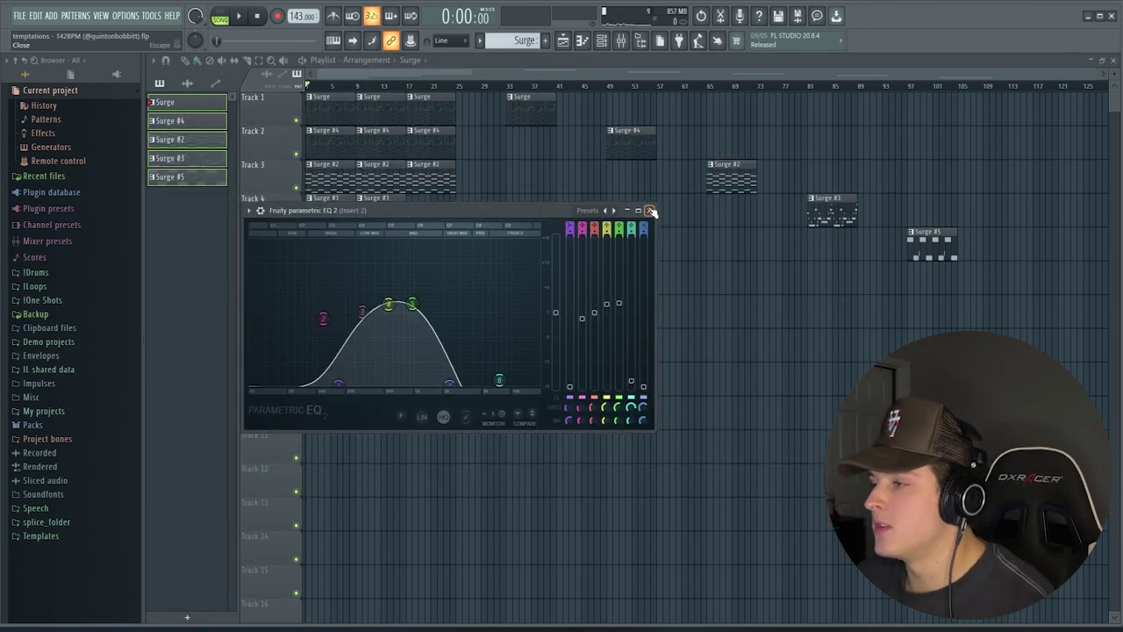
# Step: Close the Insert 2 equalizer window and mute all the Surge pattern clips in the playlist
pyautogui.click(650, 212)
pyautogui.press('F9')
pyautogui.press('F9')
pyautogui.press('t')
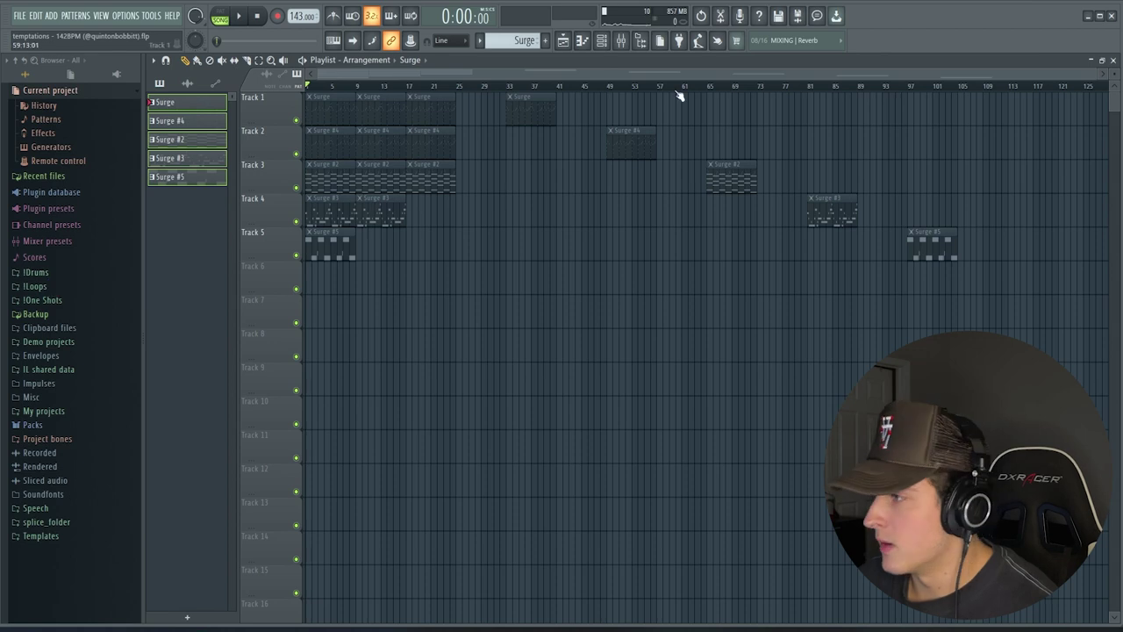
# Step: Refresh the file browser and open the producer's 09.Sept folder inside !Loops
pyautogui.click(701, 42)
pyautogui.click(700, 42)
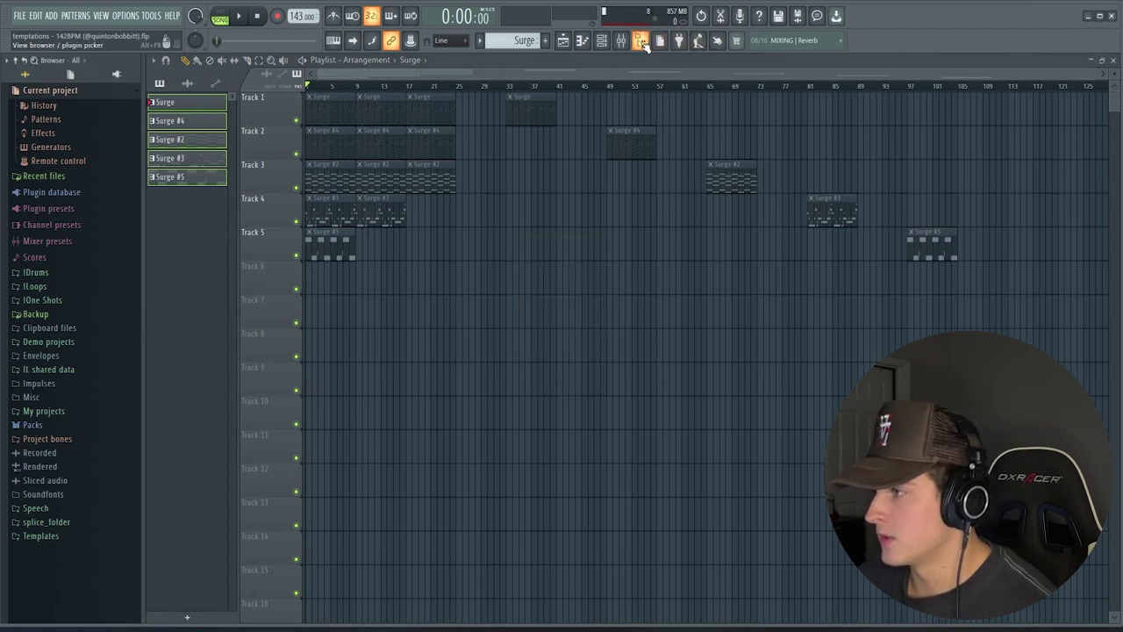
pyautogui.click(642, 42)
pyautogui.click(642, 42)
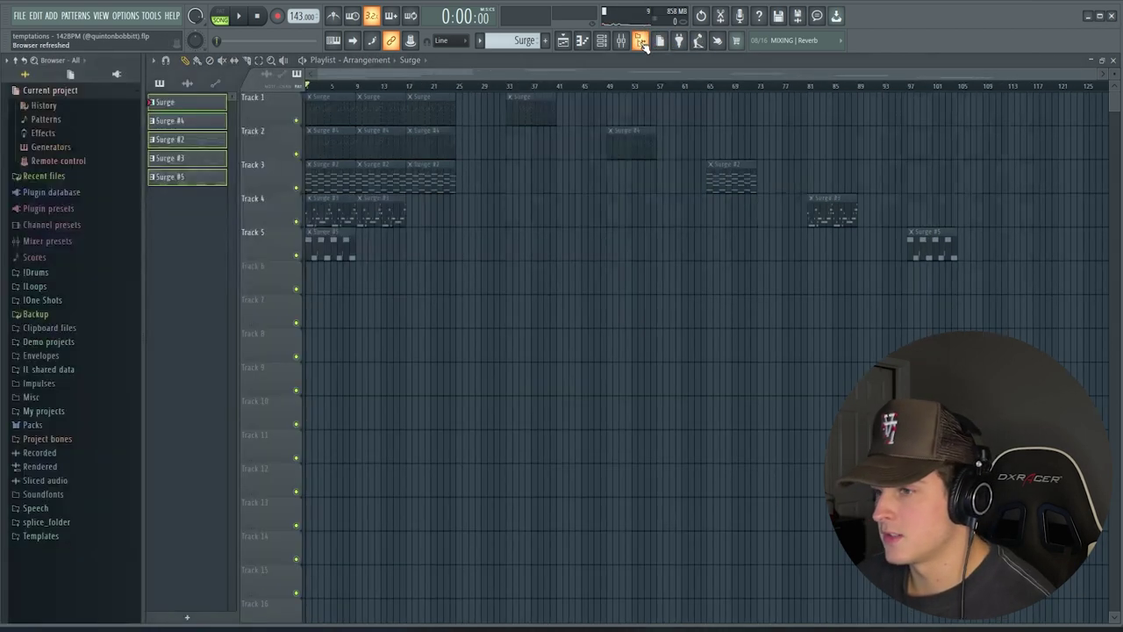
pyautogui.click(56, 288)
pyautogui.click(65, 231)
pyautogui.click(93, 355)
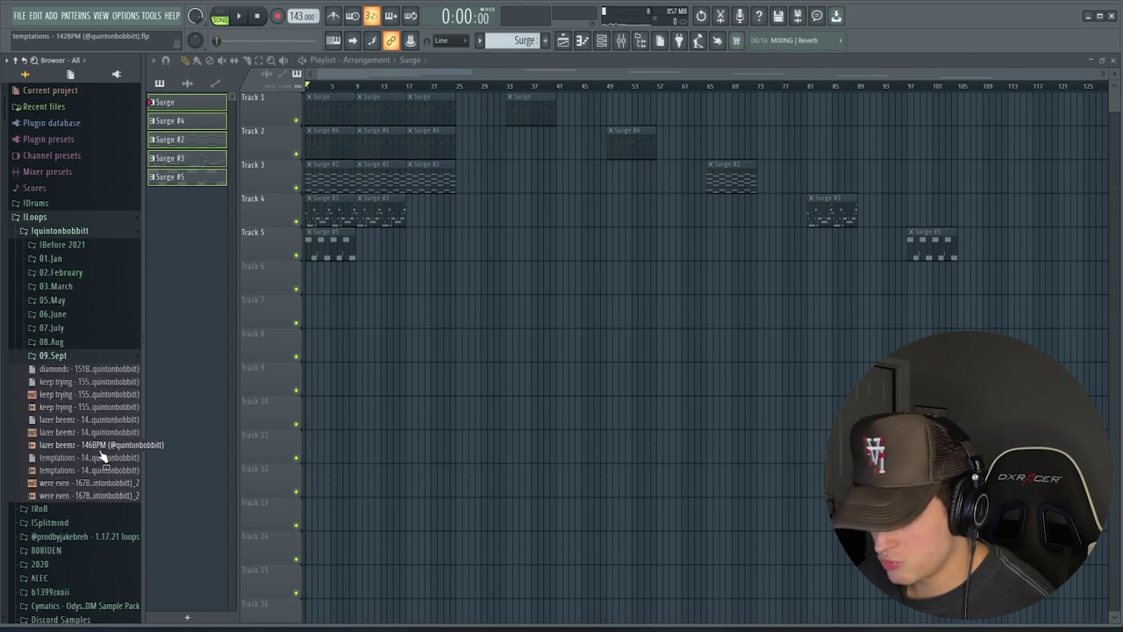
# Step: Place the rendered temptations audio on track 6, slice it into isolated eight-bar stems, and stack them from bar 1 on tracks 6 to 10
pyautogui.moveTo(248, 386); pyautogui.dragTo(386, 279)
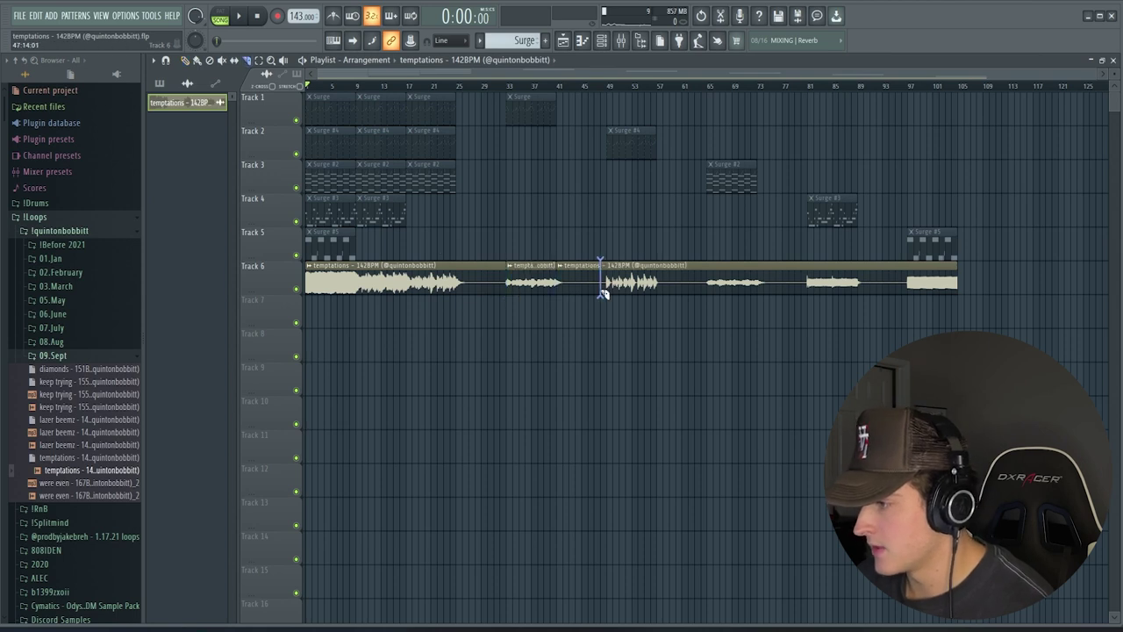
pyautogui.click(702, 290)
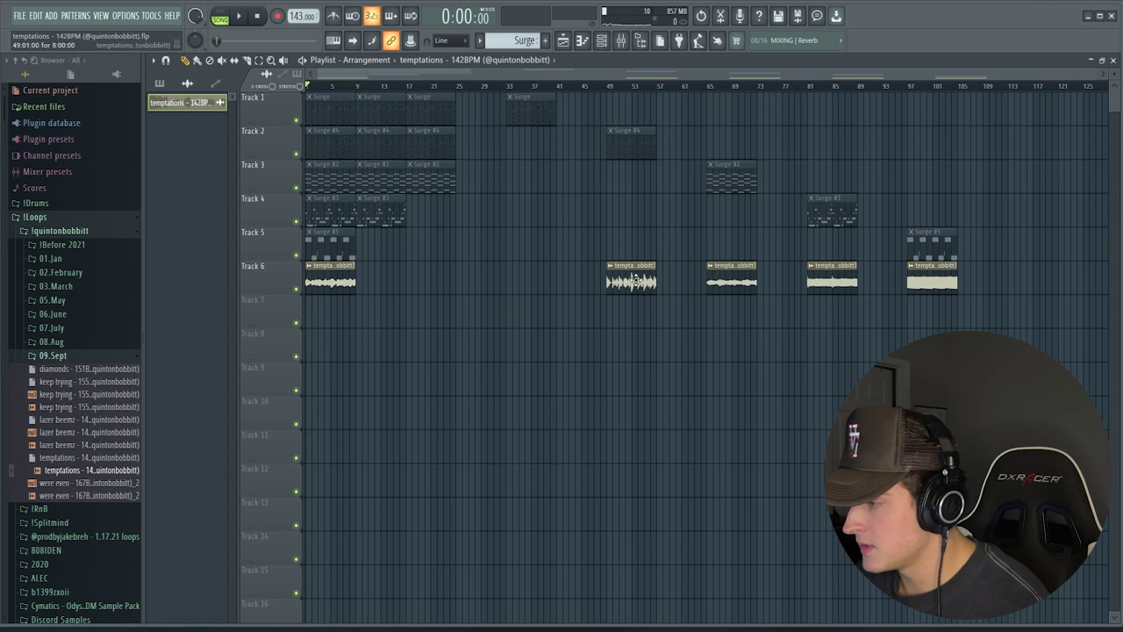
pyautogui.moveTo(633, 279); pyautogui.dragTo(332, 313)
pyautogui.moveTo(732, 281); pyautogui.dragTo(331, 349)
pyautogui.moveTo(832, 281); pyautogui.dragTo(331, 383)
pyautogui.moveTo(932, 281); pyautogui.dragTo(331, 417)
# Step: Make the track 10 audio clip unique and assign the temptations audio clip to a free mixer track
pyautogui.click(307, 402)
pyautogui.click(339, 492)
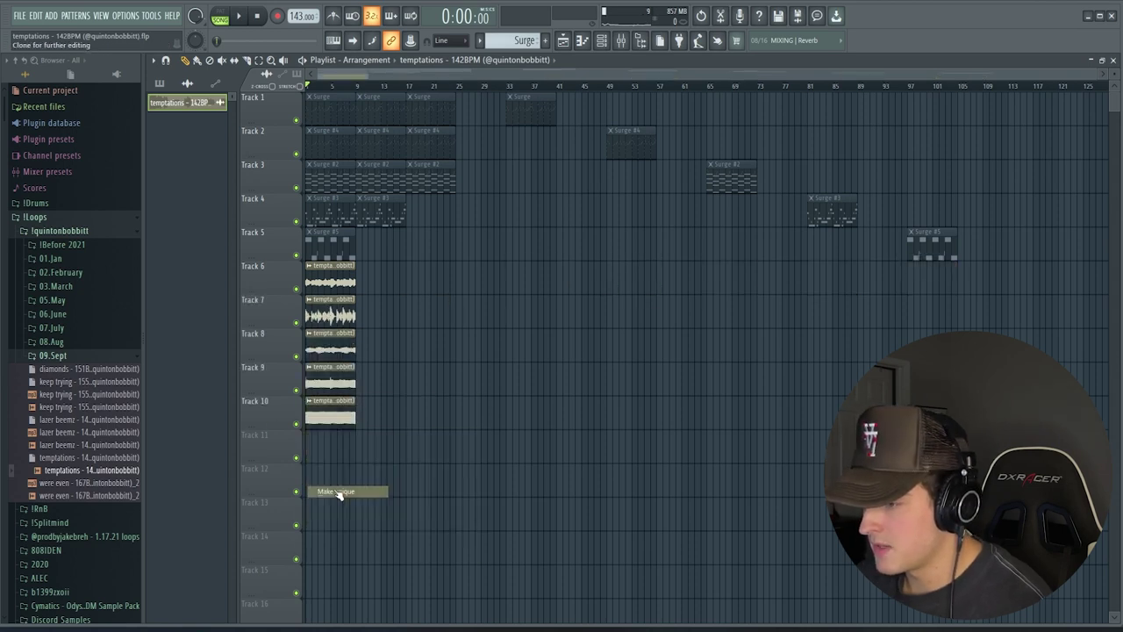
pyautogui.press('F9')
pyautogui.press('F9')
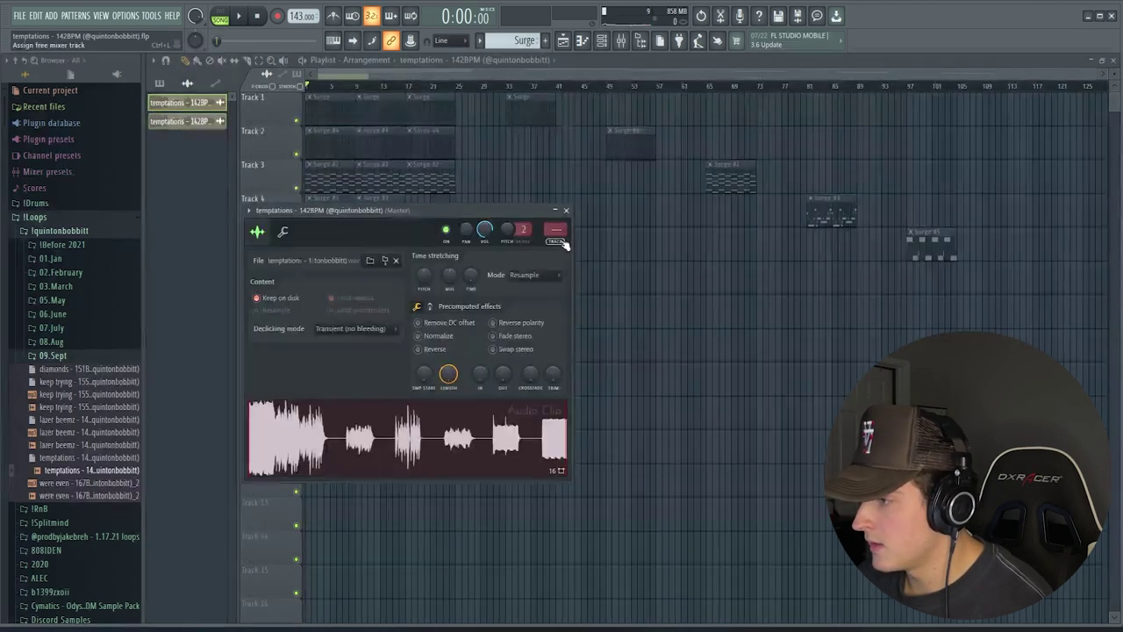
pyautogui.press('F9')
pyautogui.press('Escape')
pyautogui.press('Escape')
# Step: Duplicate the first eight bars into bars 9 to 16 and create a new pattern named "drums" for track 10
pyautogui.hotkey('ctrl', 'b')
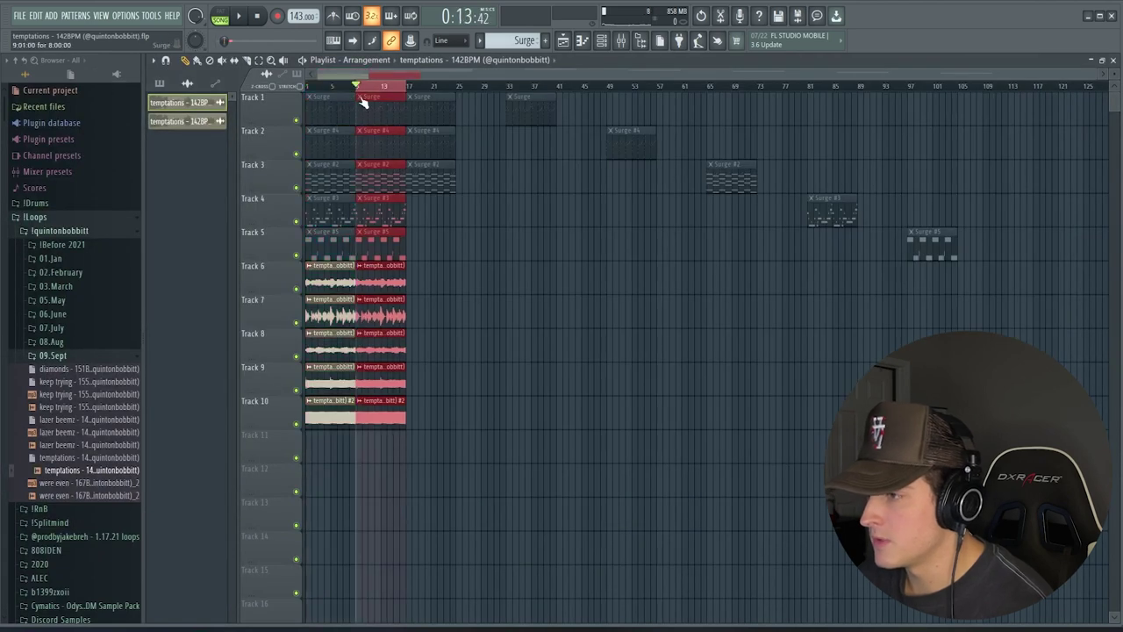
pyautogui.click(159, 82)
pyautogui.press('F4')
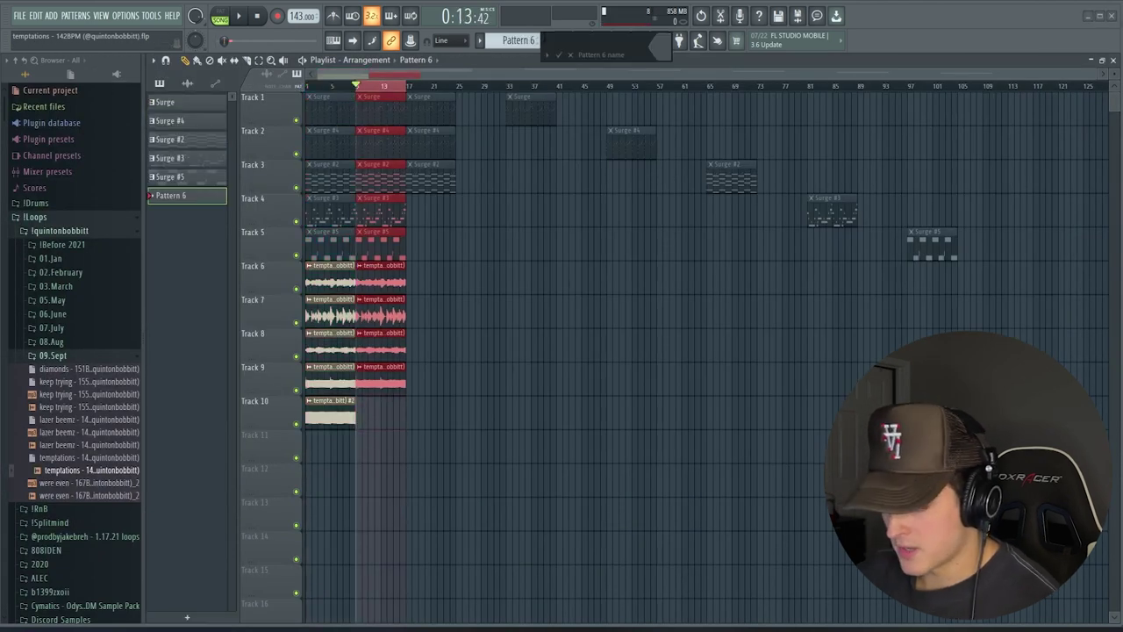
pyautogui.write('drums')
pyautogui.press('Return')
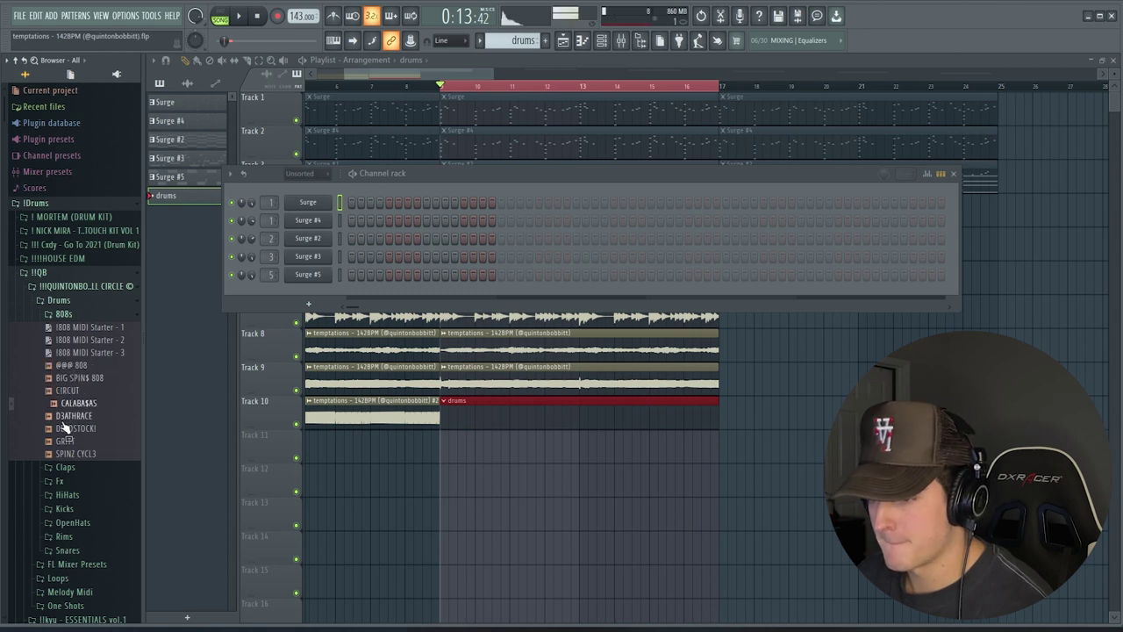
# Step: Load the @@@ 808, ST3P UP! clap and EXPOS3 hi-hat as channels, with a clap pattern and the !slime language hi-hat MIDI
pyautogui.click(66, 446)
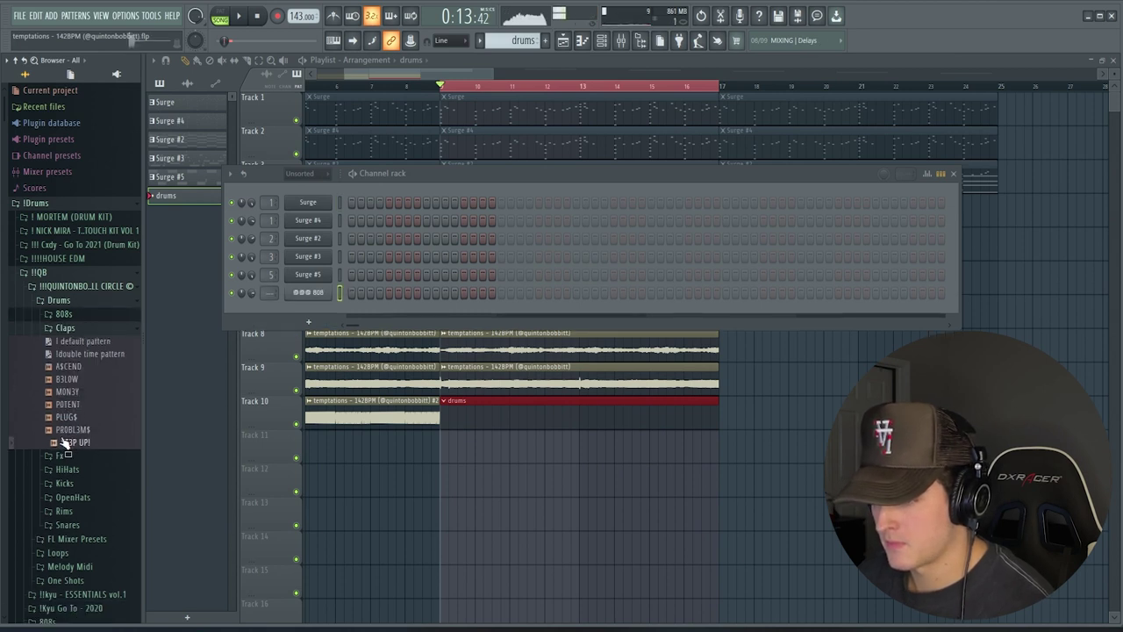
pyautogui.moveTo(130, 395); pyautogui.dragTo(351, 307)
pyautogui.click(67, 469)
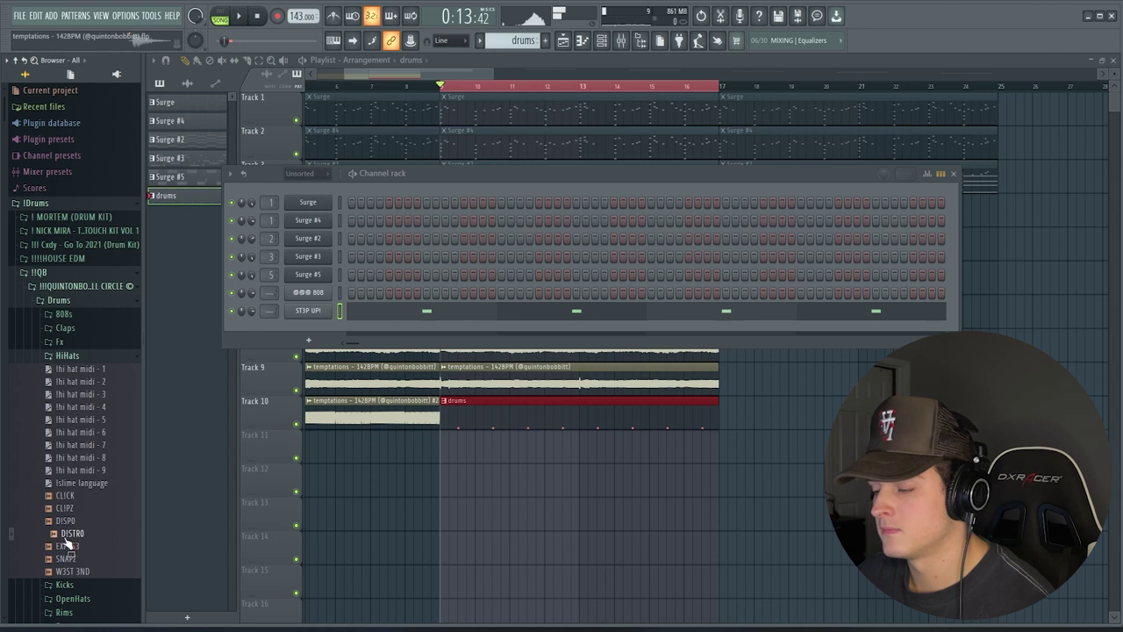
pyautogui.moveTo(65, 546); pyautogui.dragTo(308, 329)
pyautogui.press('space')
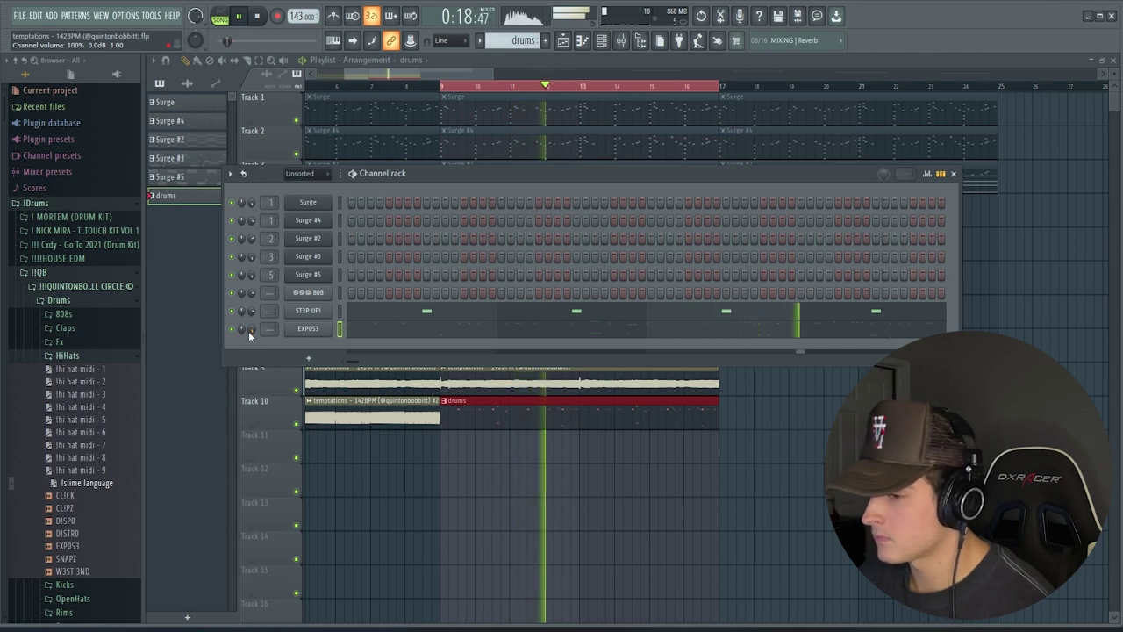
pyautogui.press('space')
pyautogui.press('space')
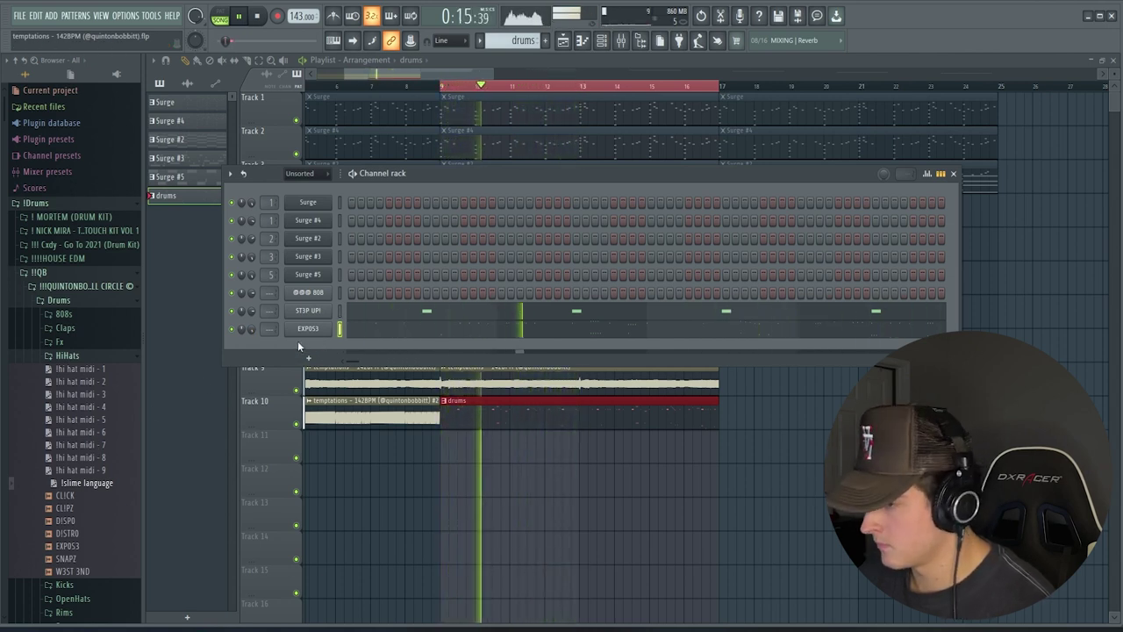
# Step: Replace the hi-hat sample with CLICK, reduce its channel volume, and lower the velocity of its low-pitched notes
pyautogui.press('F7')
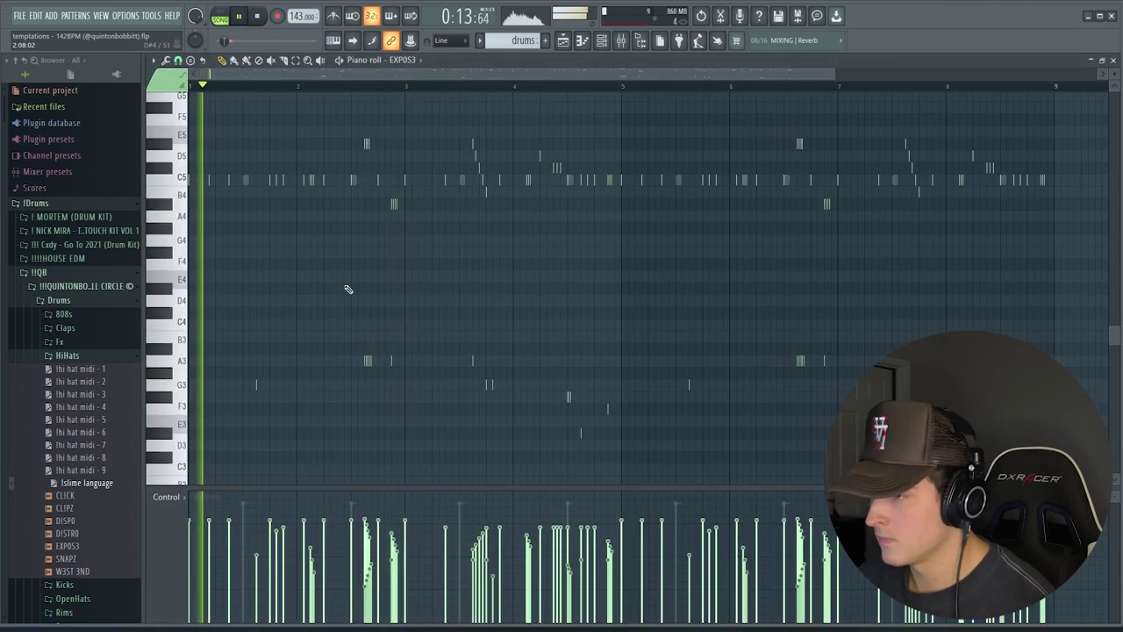
pyautogui.press('F6')
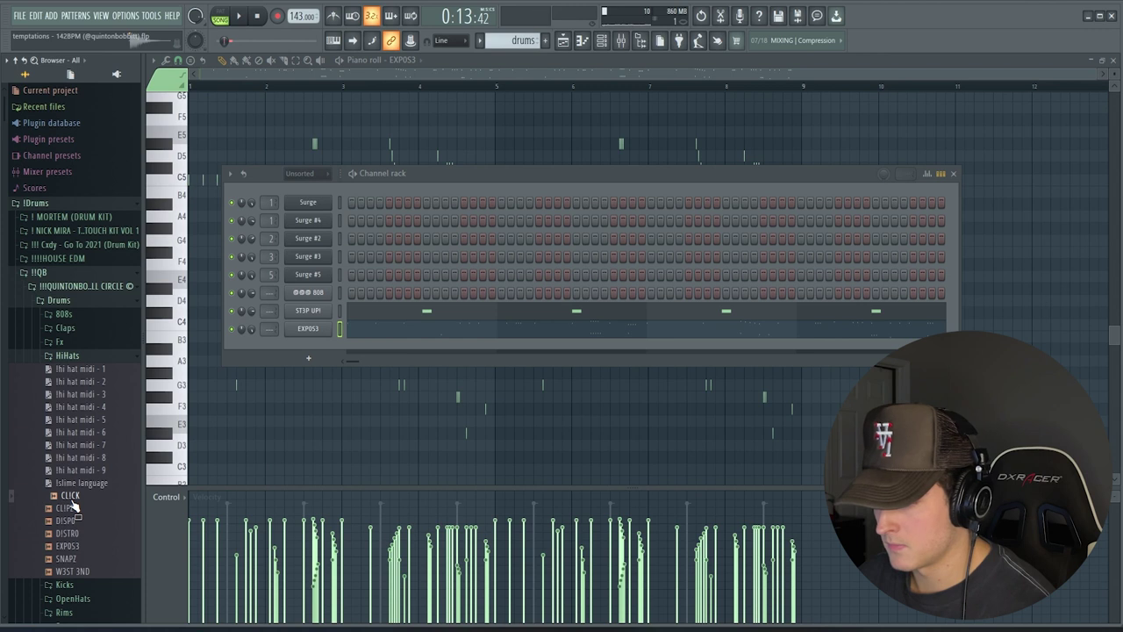
pyautogui.moveTo(73, 503); pyautogui.dragTo(308, 328)
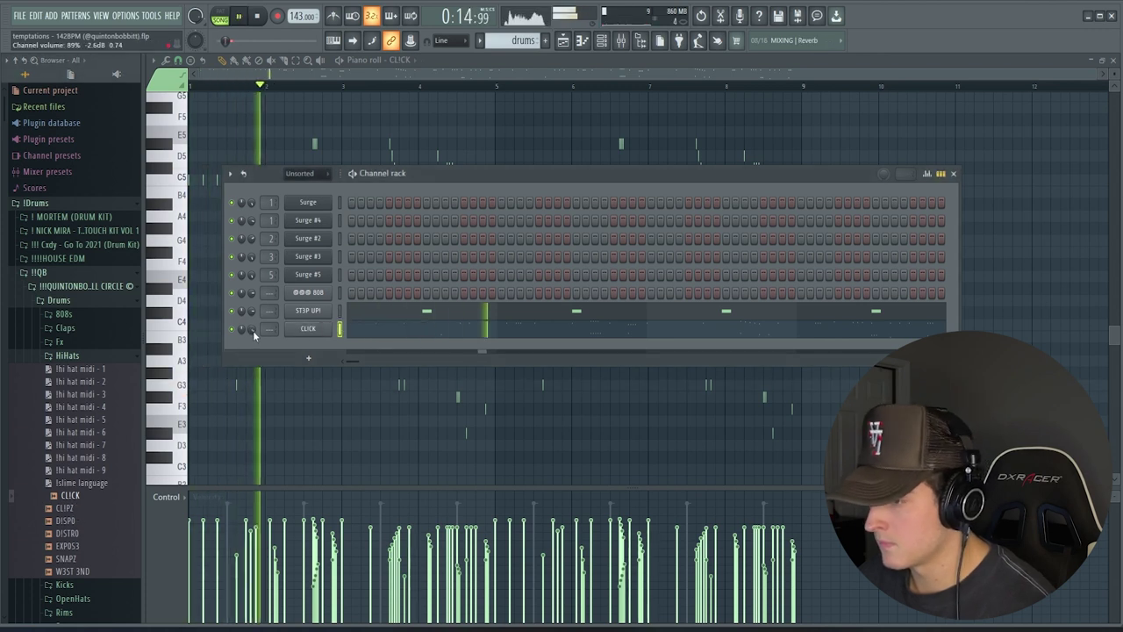
pyautogui.press('F6')
pyautogui.moveTo(226, 332); pyautogui.dragTo(806, 450)
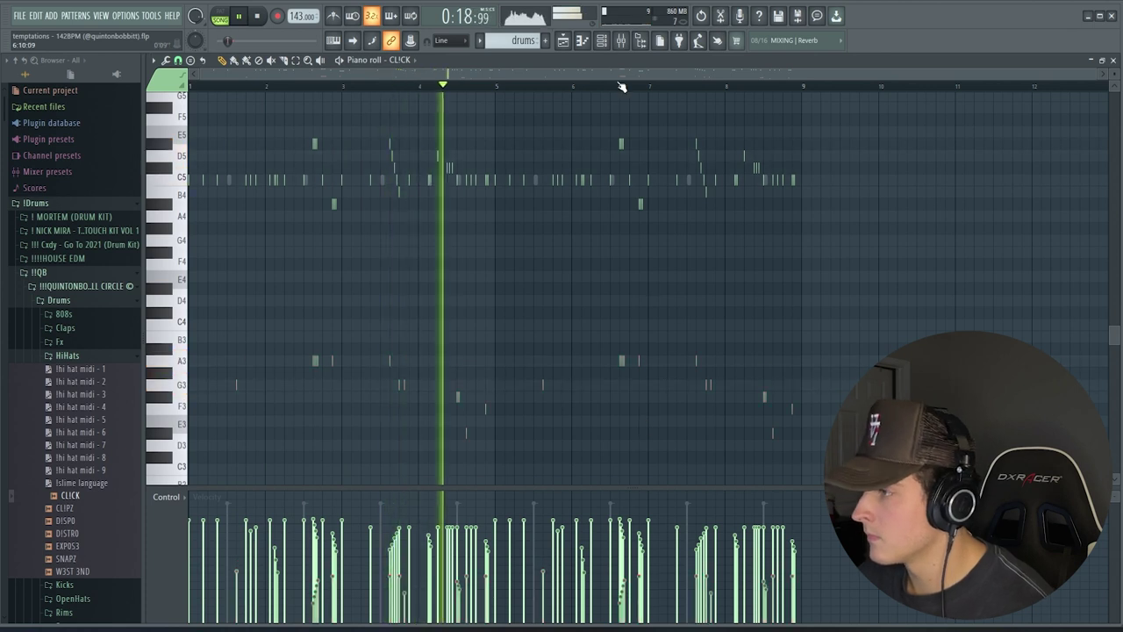
# Step: Add the SNAPZ open hat on steps 1 and 33 and SLIME on step 13, repeating both in bars 5 to 8
pyautogui.press('F6')
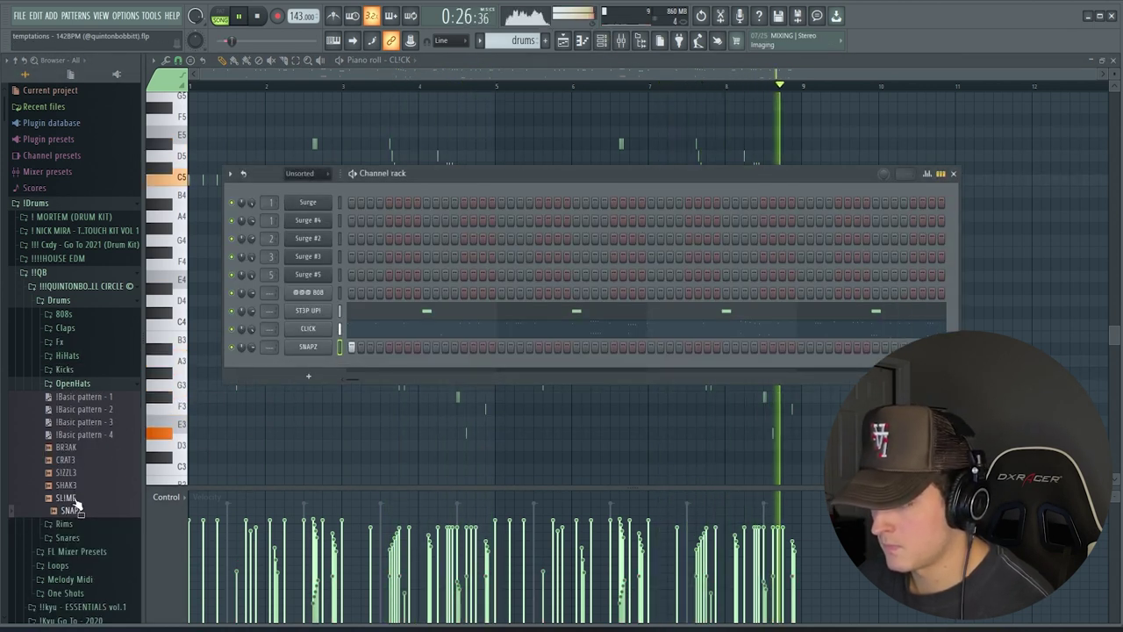
pyautogui.moveTo(74, 499); pyautogui.dragTo(289, 367)
pyautogui.click(463, 365)
pyautogui.click(650, 346)
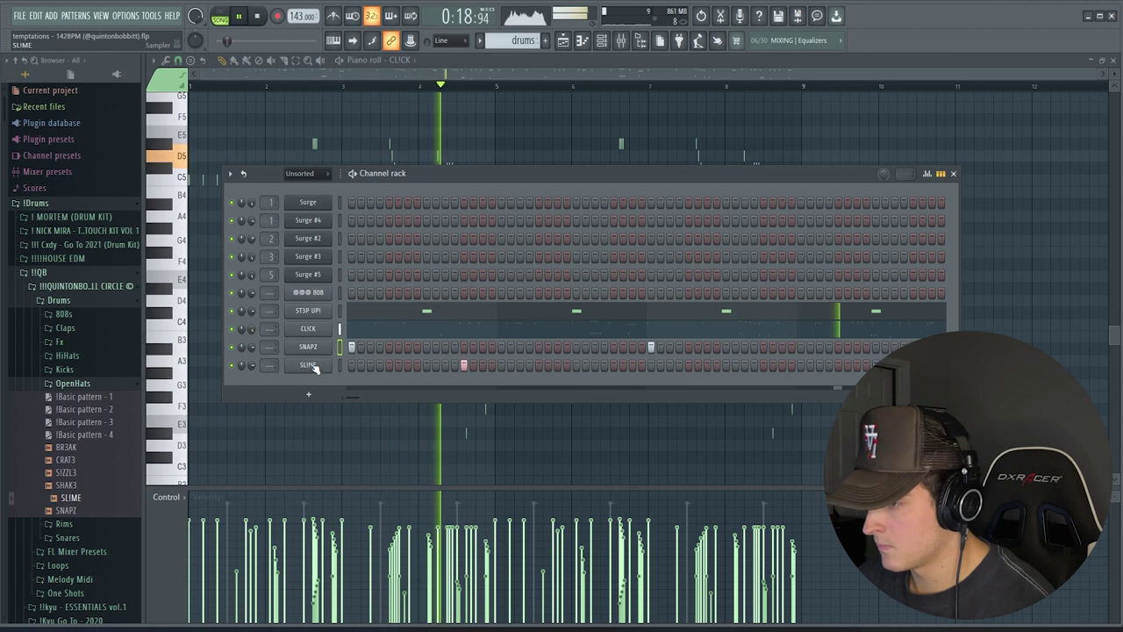
pyautogui.press('F6')
pyautogui.hotkey('ctrl', 'a')
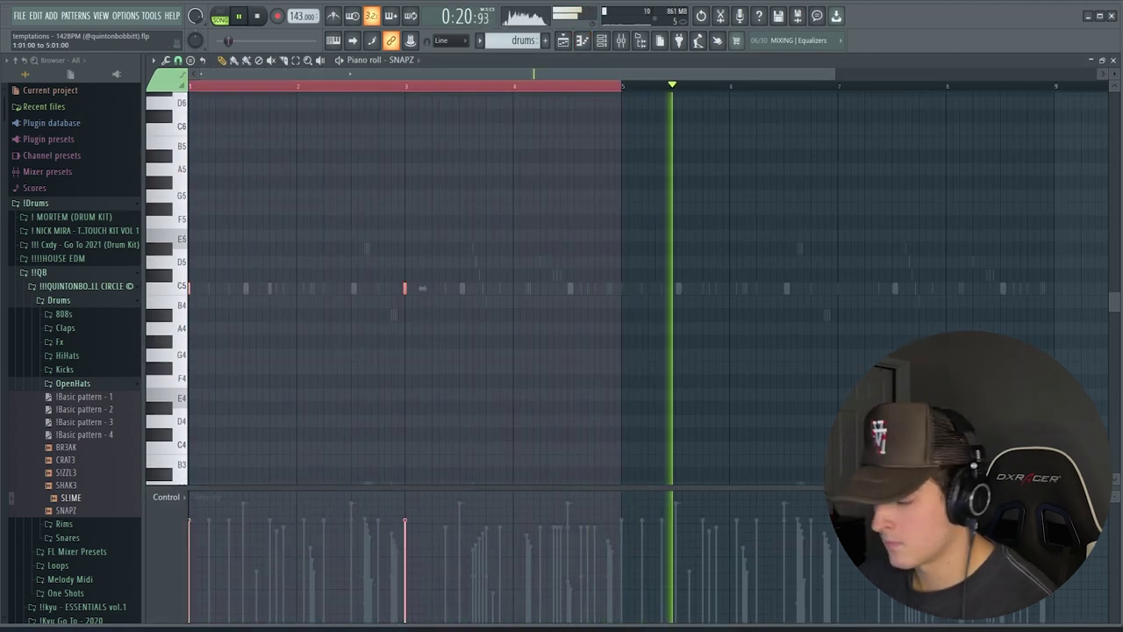
pyautogui.click(244, 85)
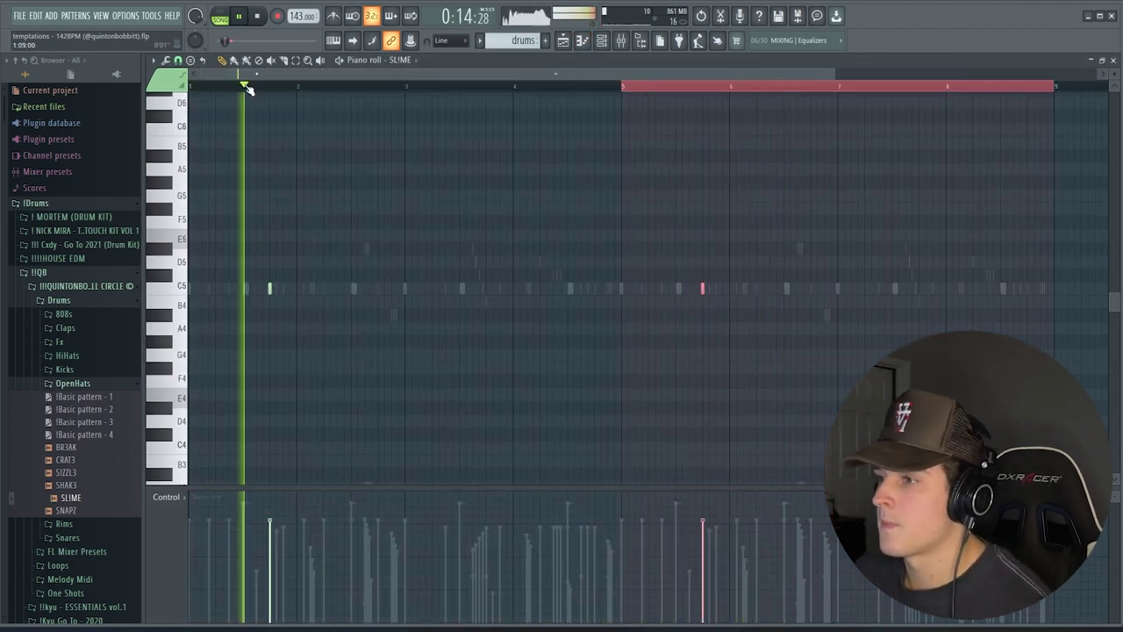
pyautogui.click(248, 85)
pyautogui.press('F6')
# Step: Add the PLUG$ snare below the clap with hits on steps 9, 11, 47, 51, 61 and 62, repeated in bars 5 to 8
pyautogui.click(72, 383)
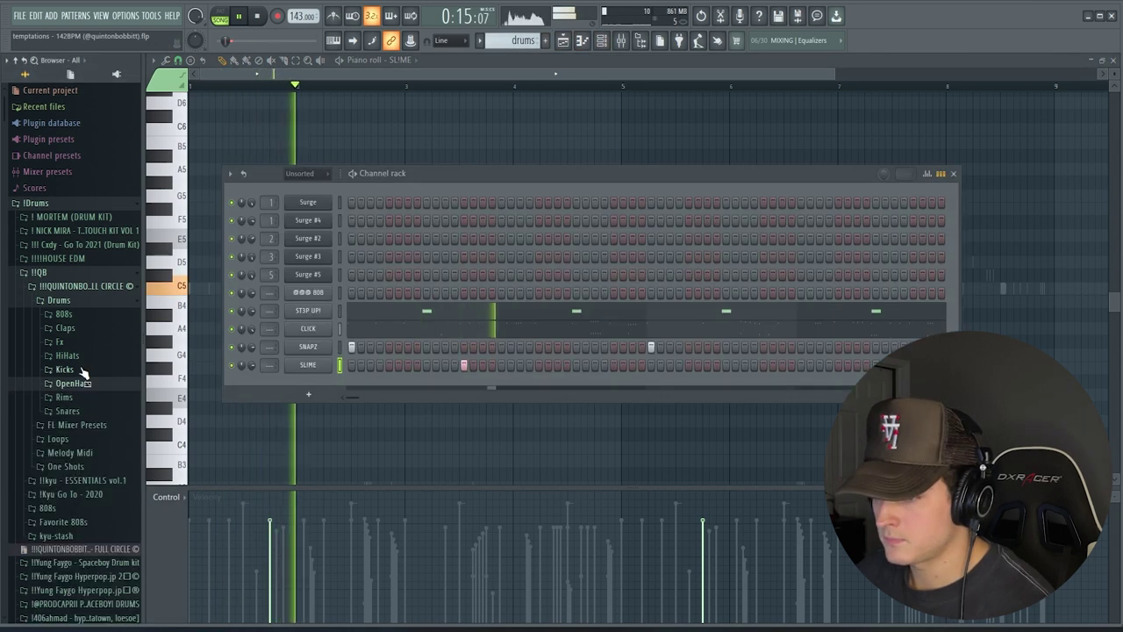
pyautogui.click(71, 410)
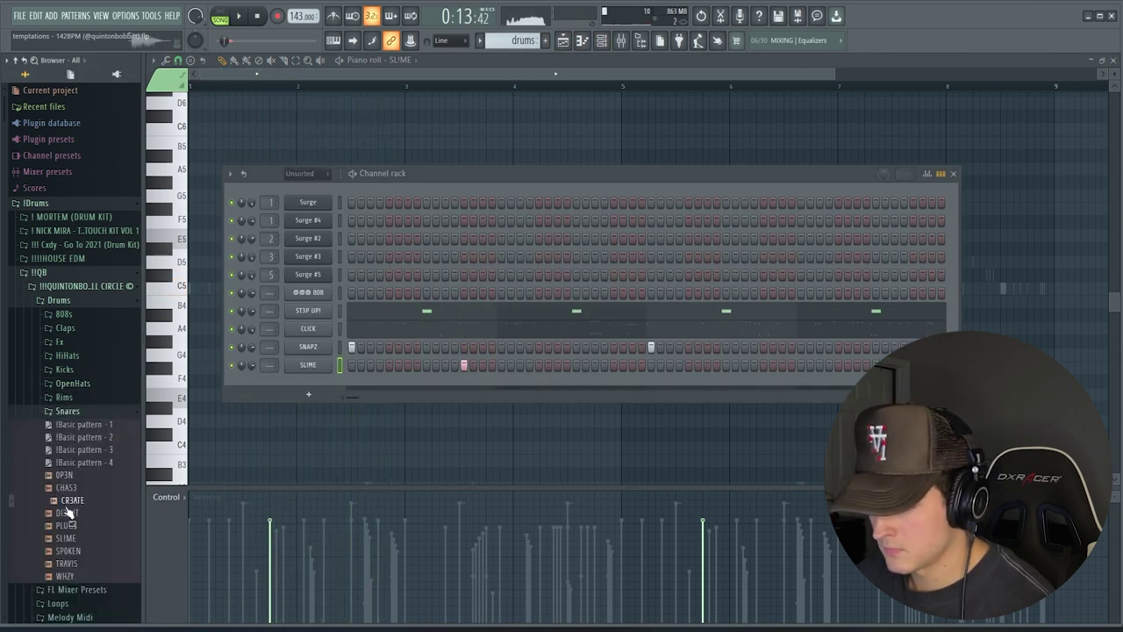
pyautogui.moveTo(61, 511); pyautogui.dragTo(428, 330)
pyautogui.click(426, 328)
pyautogui.click(445, 328)
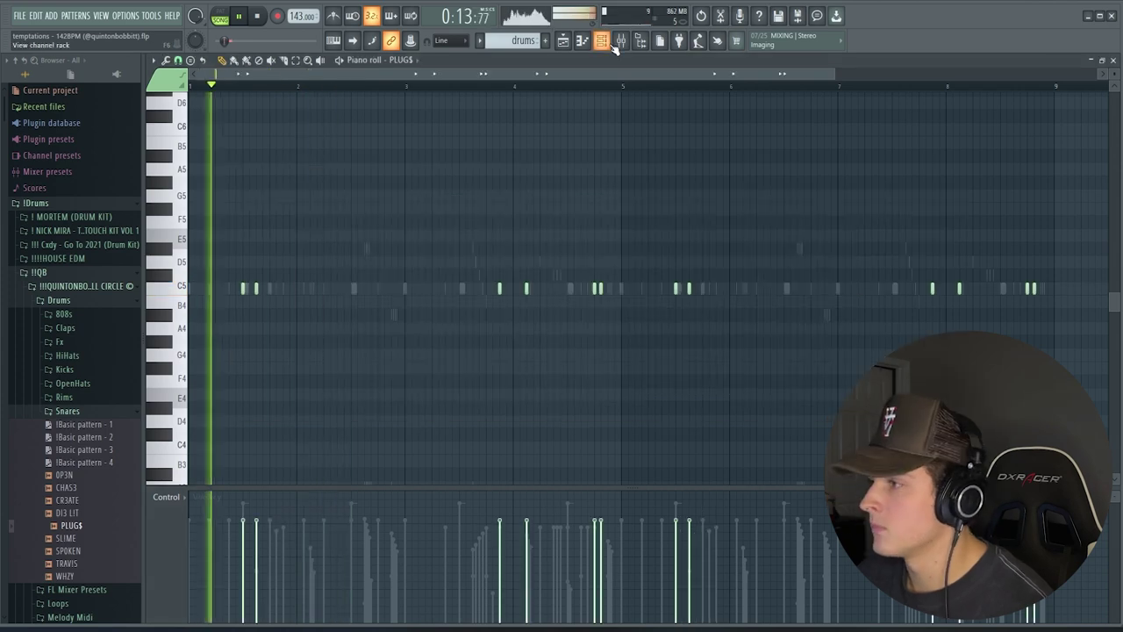
pyautogui.press('F6')
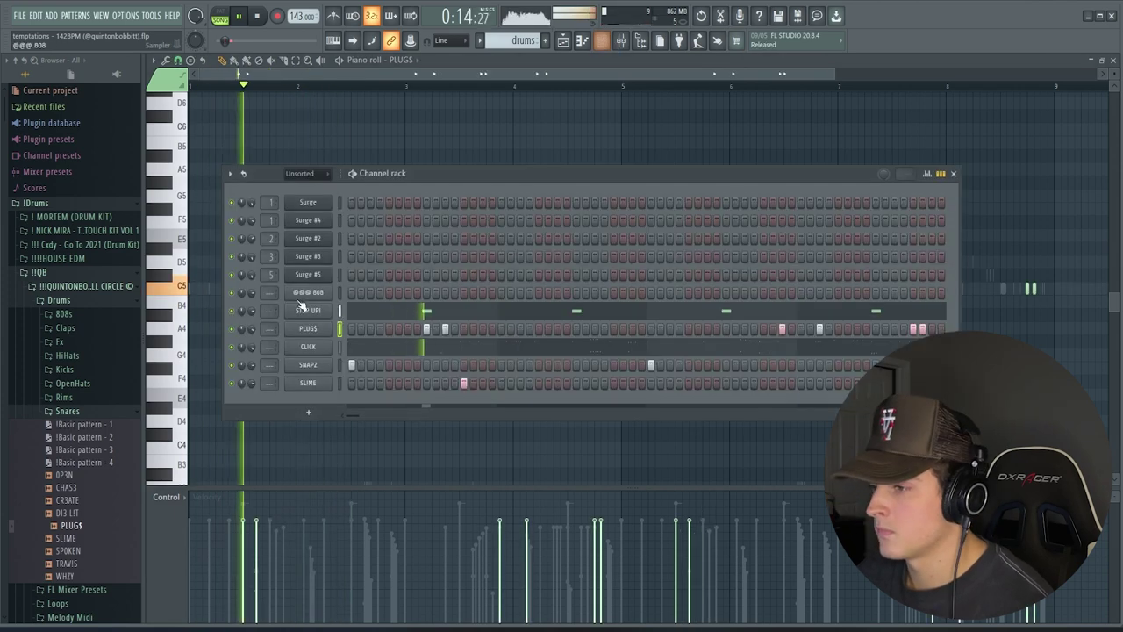
# Step: Place a D5 note on the first step of the @@@ 808 channel
pyautogui.rightClick(306, 293)
pyautogui.click(356, 292)
pyautogui.press('F6')
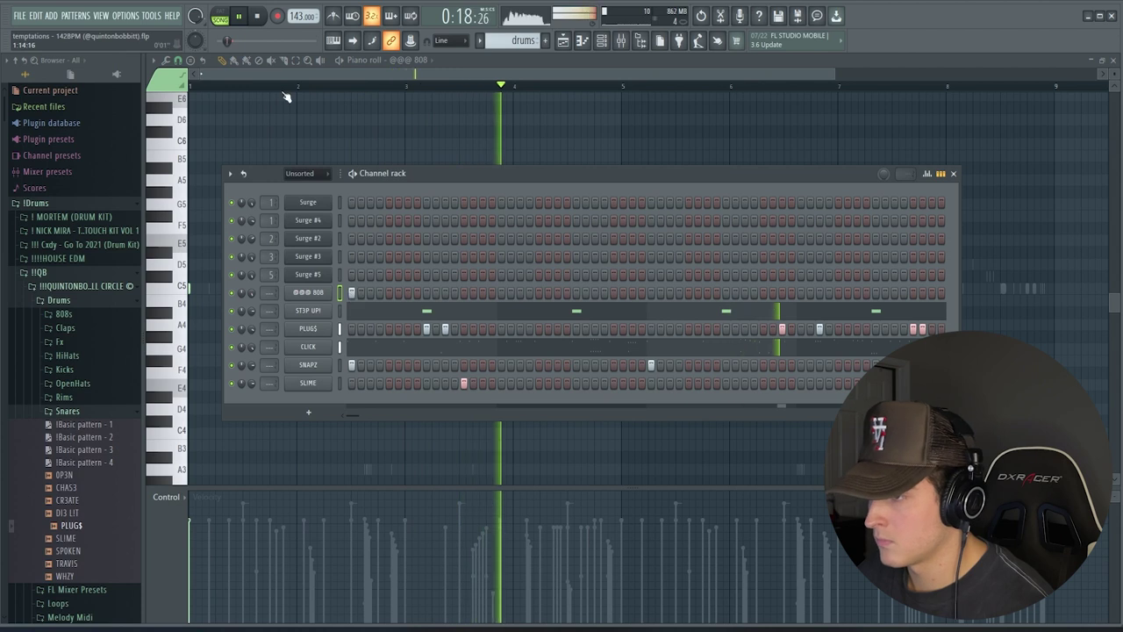
pyautogui.press('F6')
pyautogui.scroll(1, 281, 138)
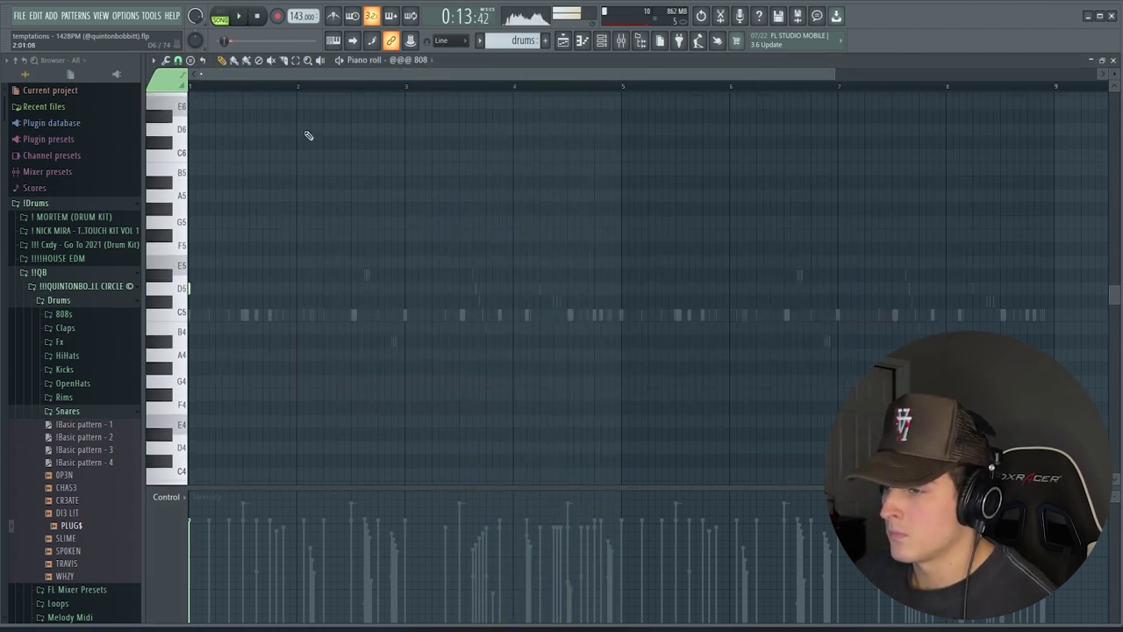
pyautogui.click(221, 295)
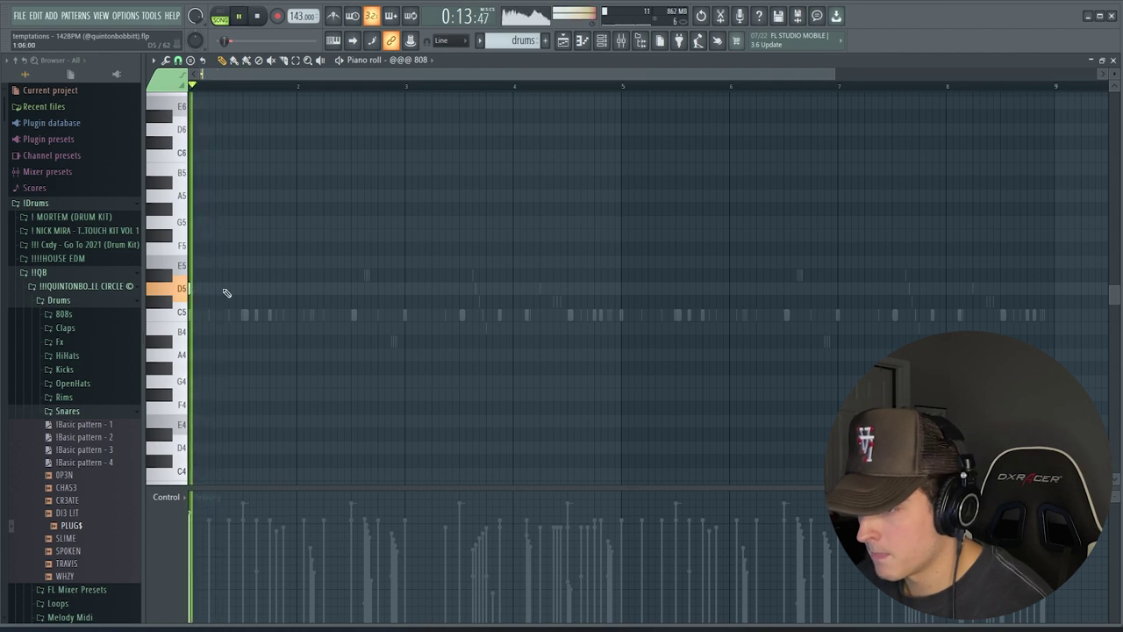
pyautogui.click(228, 291)
# Step: Enable the volume envelope on the @@@ 808 channel with its hold time at 100%
pyautogui.press('F6')
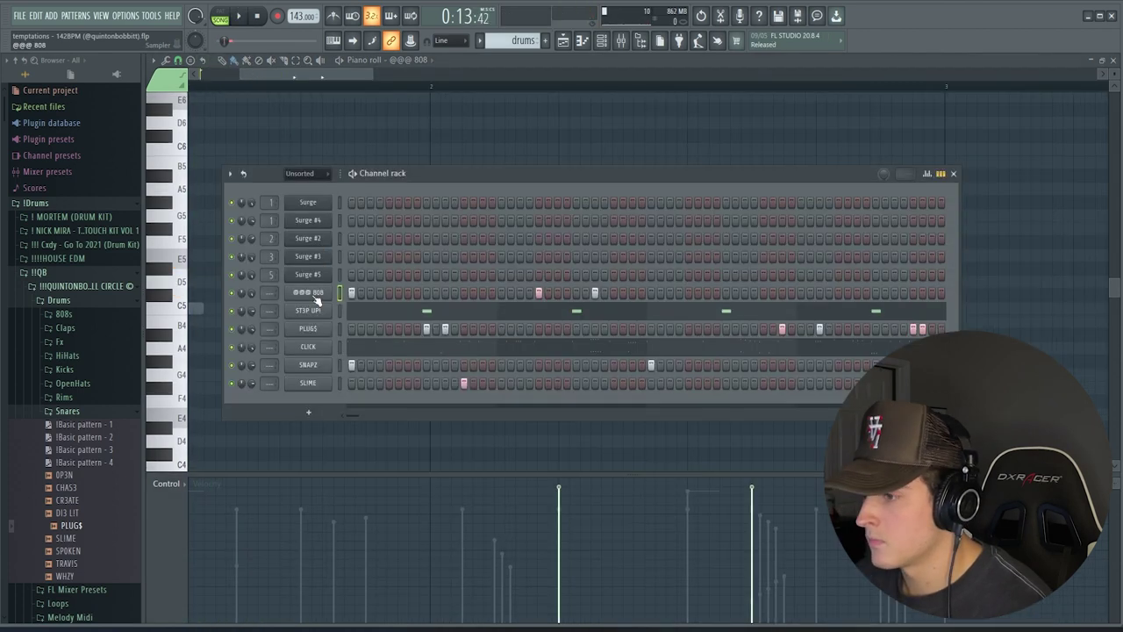
pyautogui.click(313, 299)
pyautogui.click(191, 137)
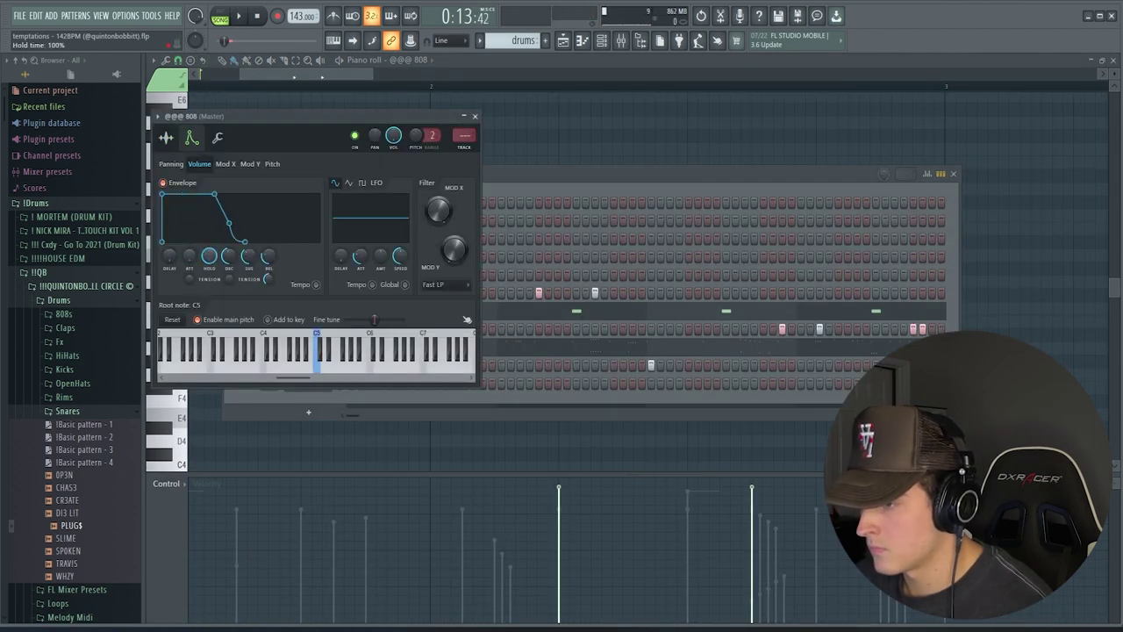
pyautogui.click(383, 75)
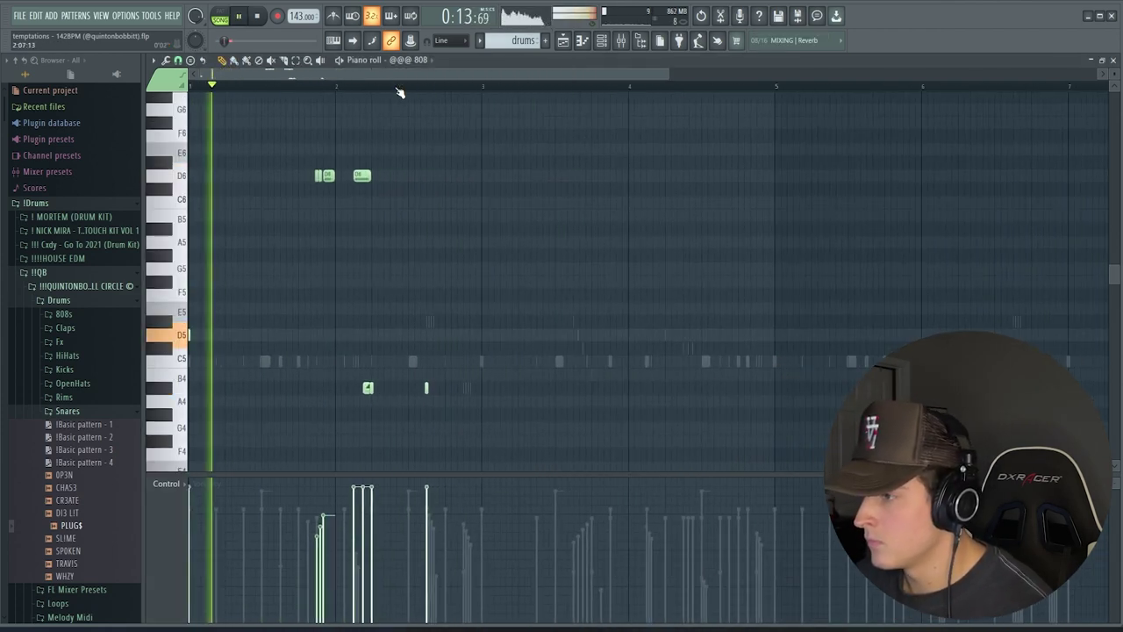
# Step: Add a one-step D6 note on step 13 of the 808 and lower the long D6 note before bar 2 to D5
pyautogui.press('space')
pyautogui.scroll(4, 361, 97)
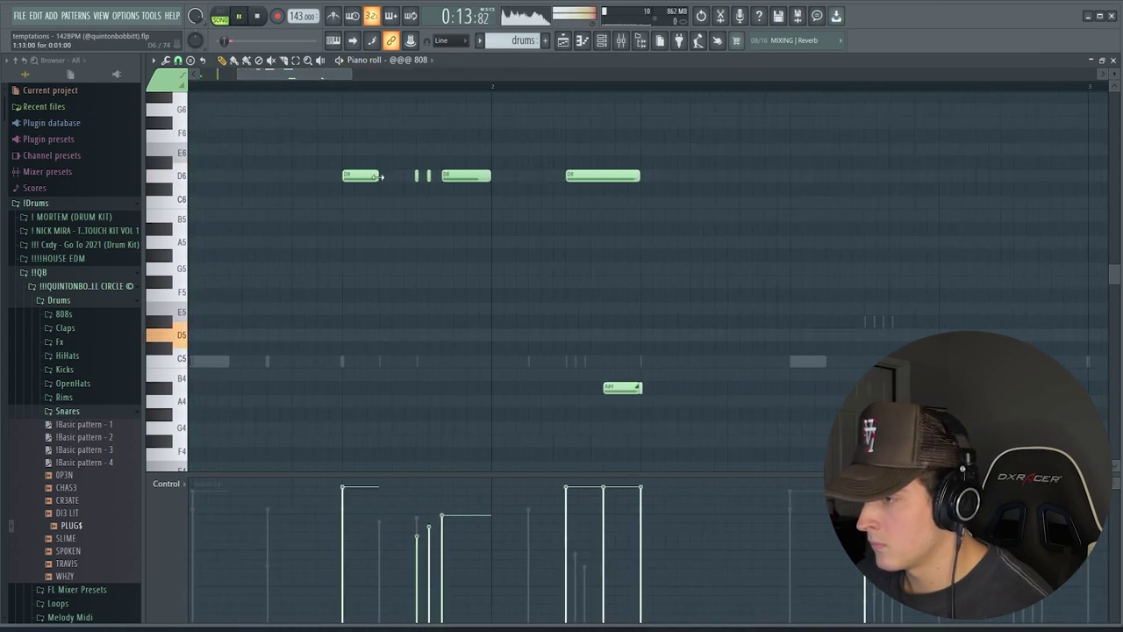
pyautogui.press('space')
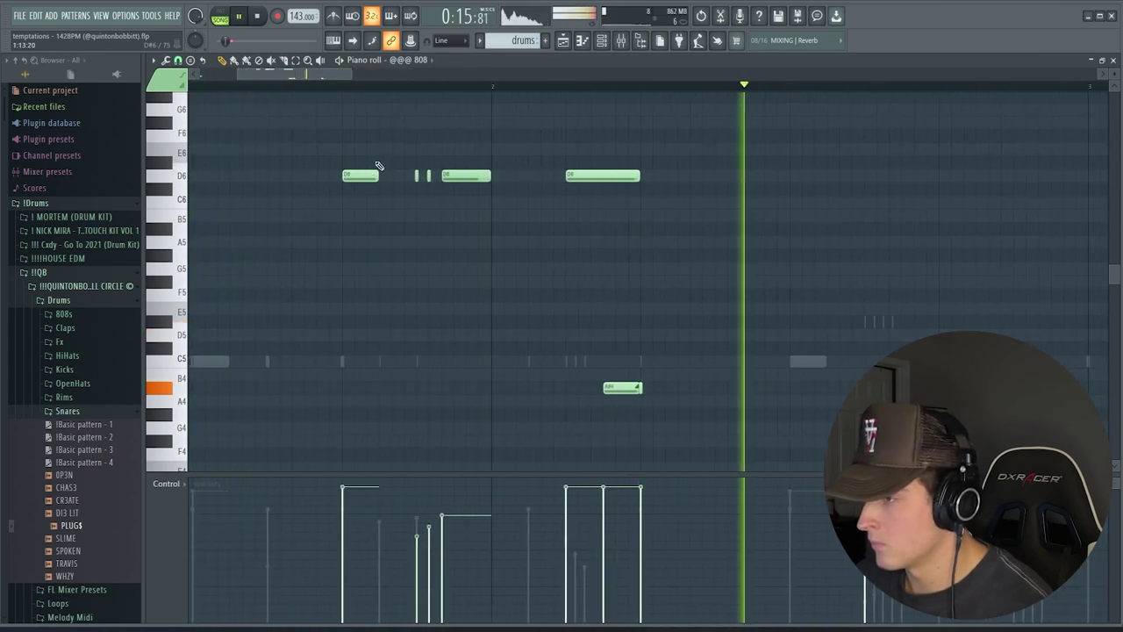
pyautogui.moveTo(454, 207); pyautogui.dragTo(474, 142)
pyautogui.hotkey('ctrl', 'Down')
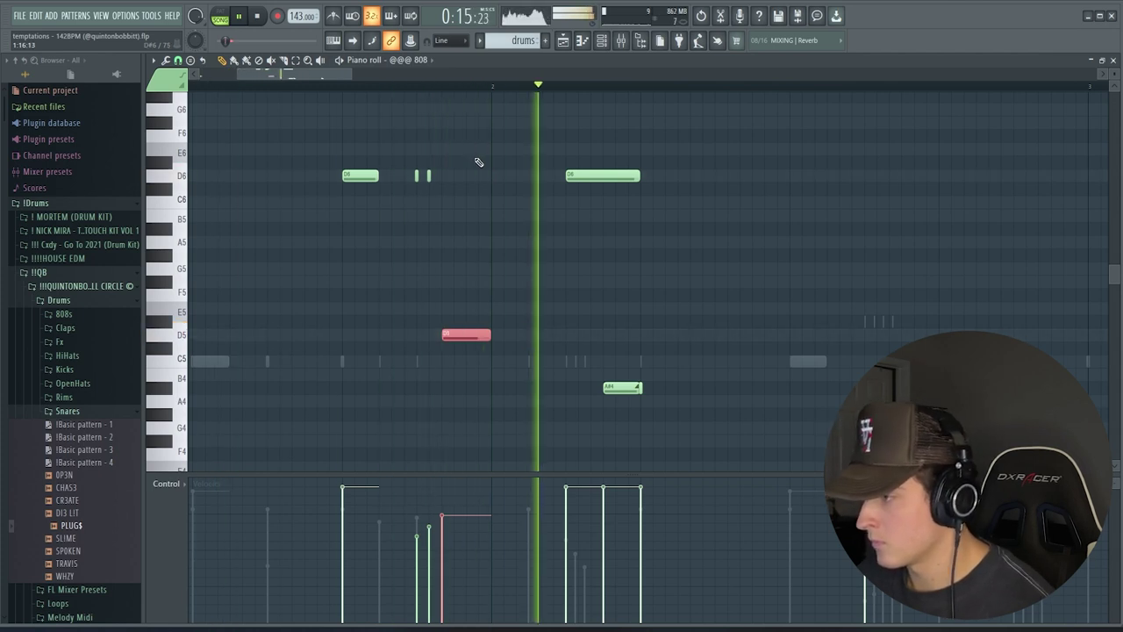
# Step: Remove the two short D6 notes before bar 2 in the 808 part and move the D5 note to step 15
pyautogui.press('space')
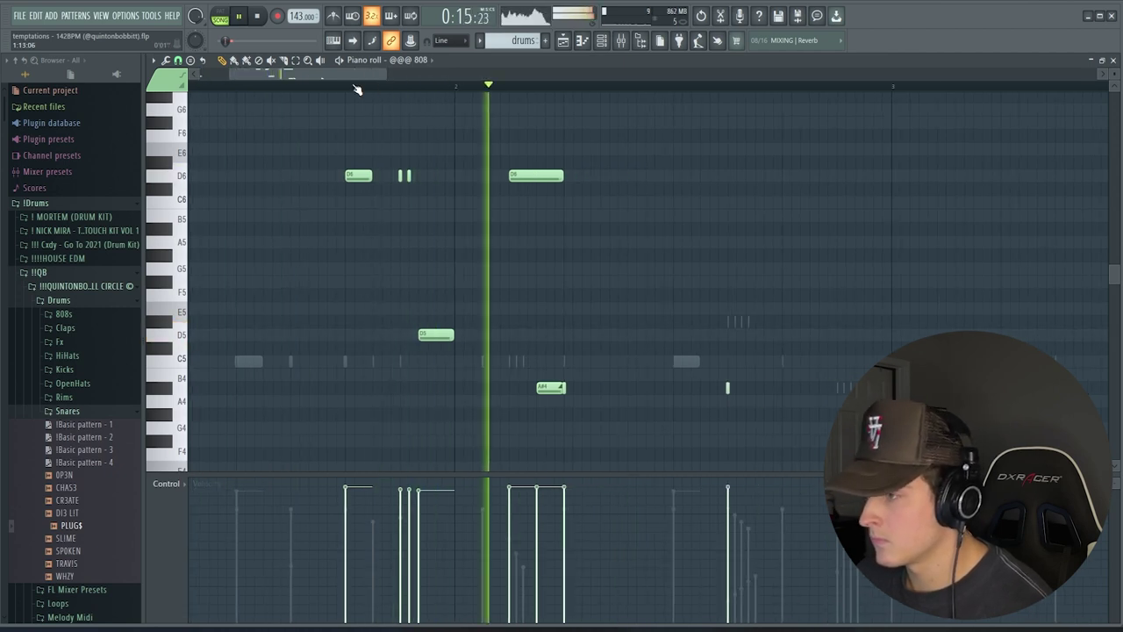
pyautogui.scroll(-2, 357, 89)
pyautogui.scroll(-1, 357, 89)
pyautogui.scroll(3, 357, 92)
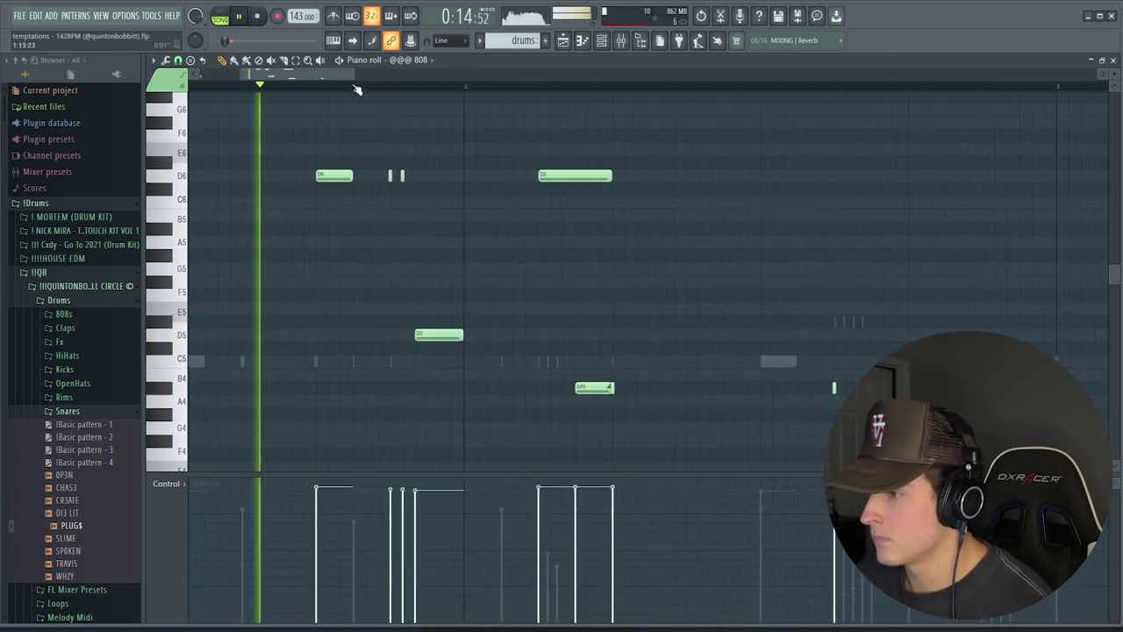
pyautogui.press('space')
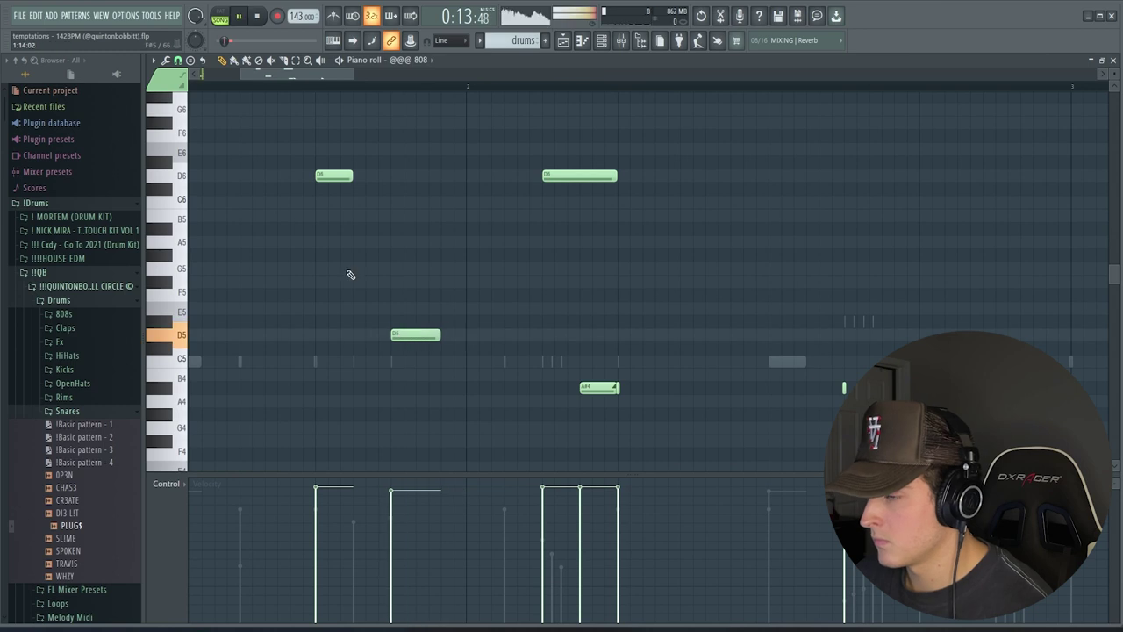
# Step: Add three consecutive D6 notes from the start of bar 3 in the 808 part, extending the third to mid-bar
pyautogui.click(178, 60)
pyautogui.click(195, 153)
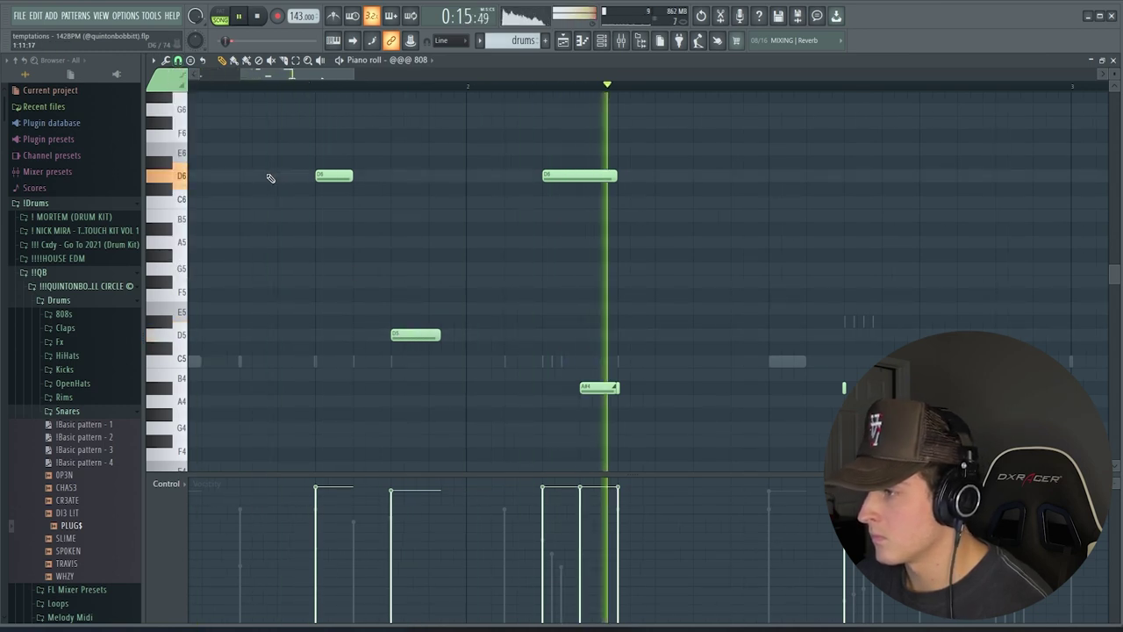
pyautogui.scroll(-4, 328, 93)
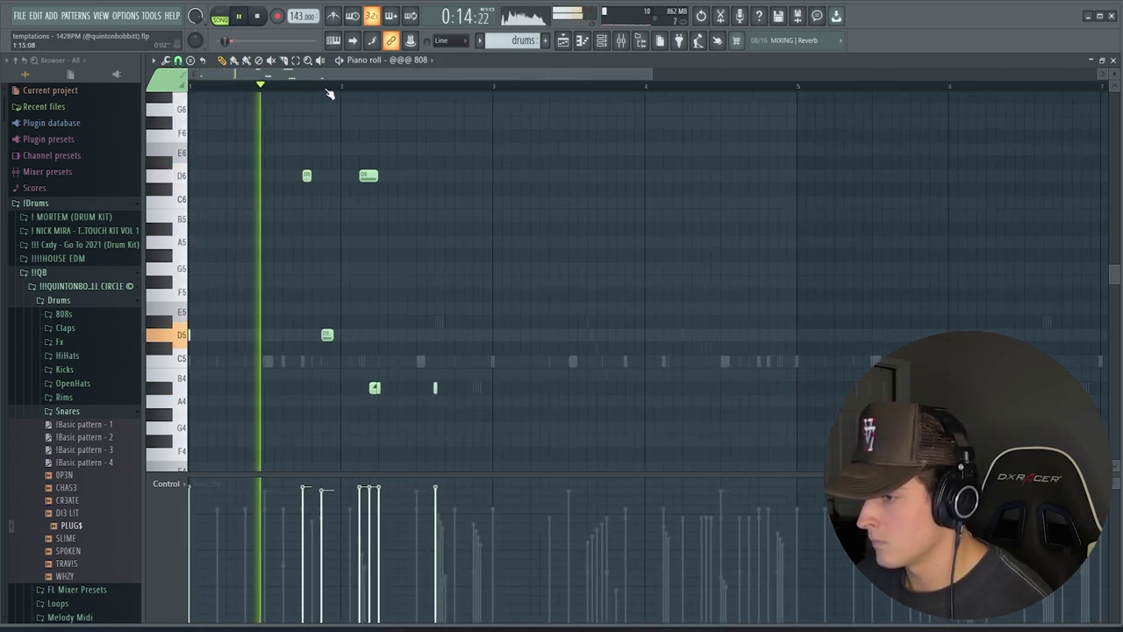
pyautogui.scroll(4, 435, 88)
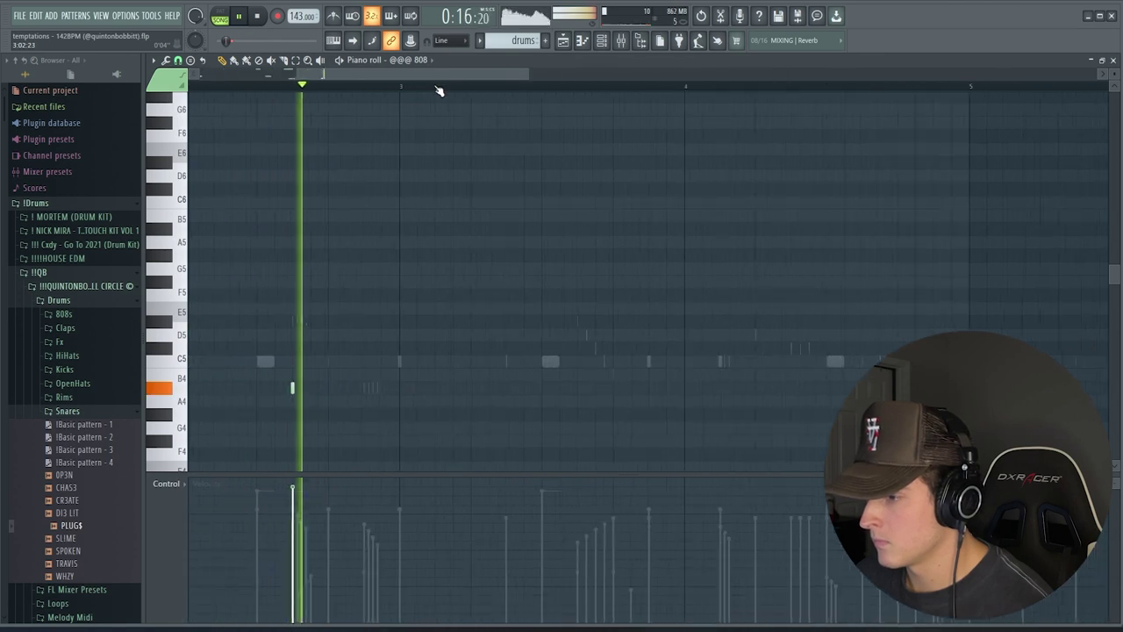
pyautogui.scroll(1, 438, 91)
pyautogui.press('space')
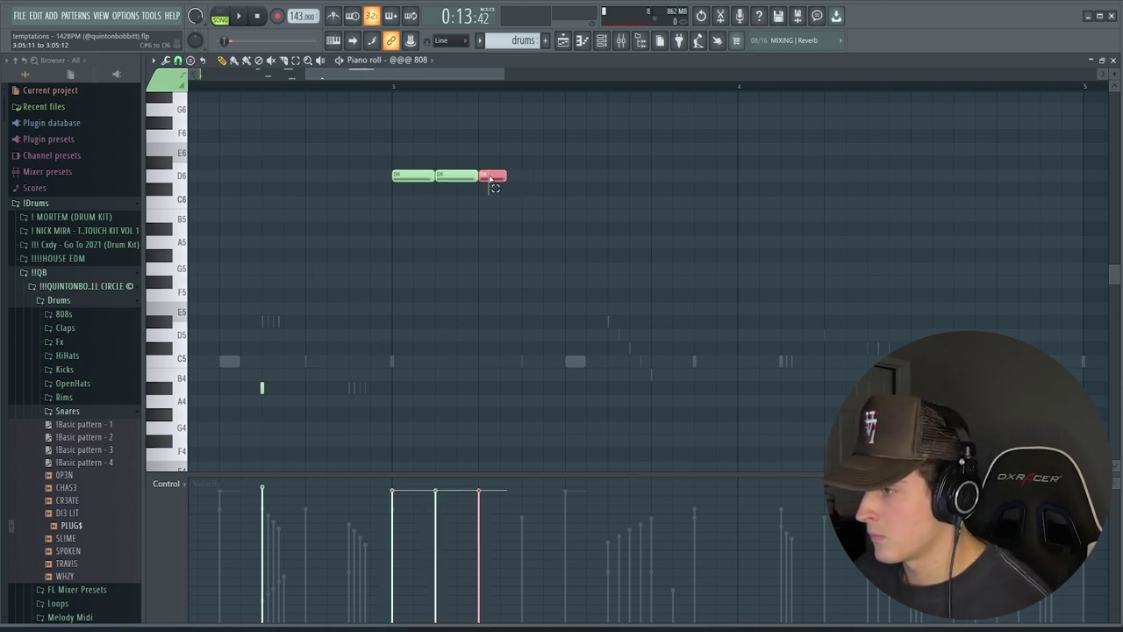
pyautogui.scroll(-4, 380, 92)
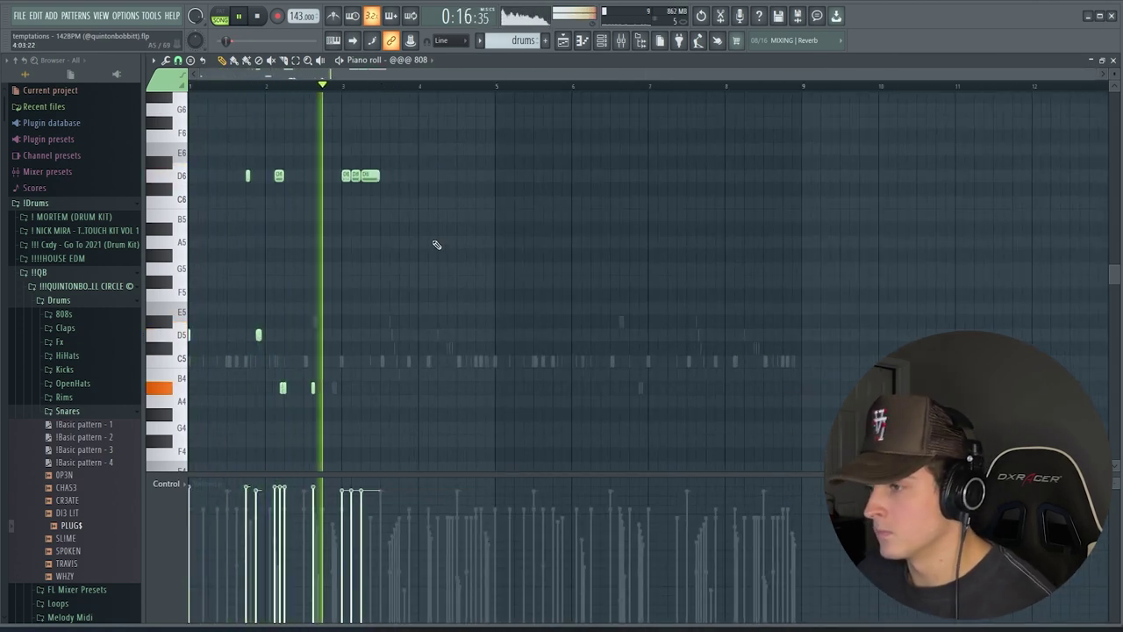
pyautogui.scroll(3, 358, 91)
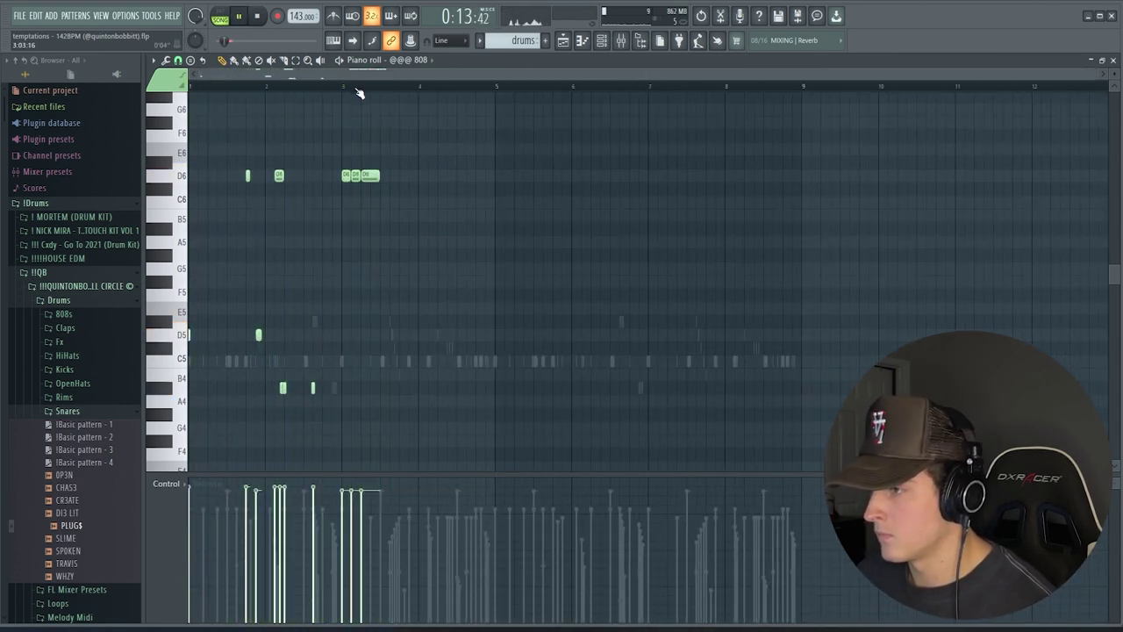
pyautogui.press('space')
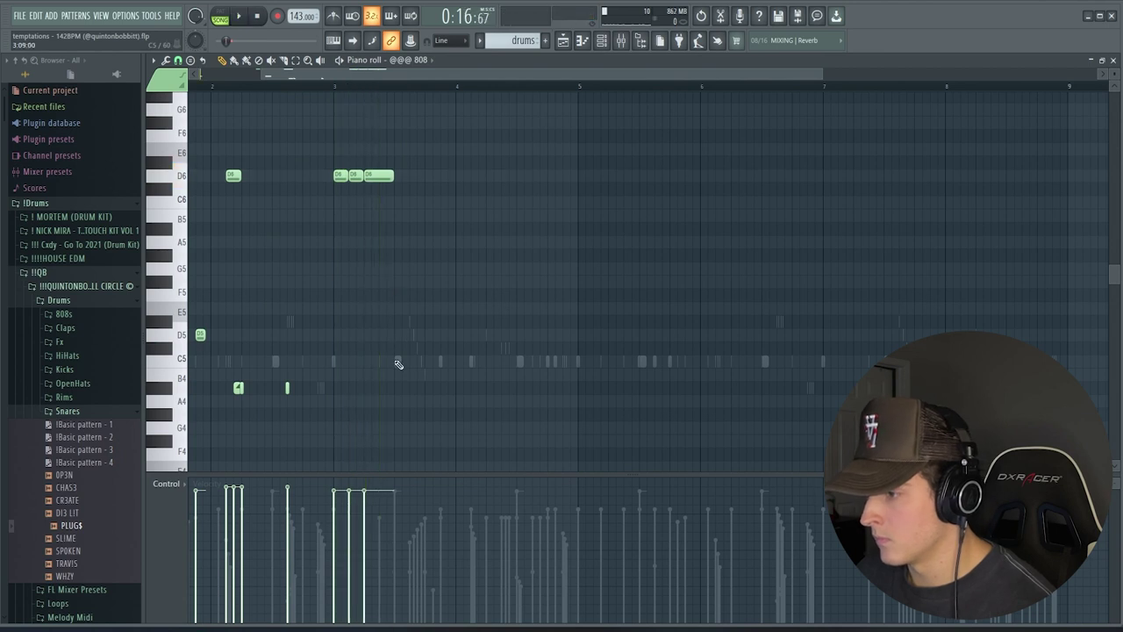
# Step: Continue the 808 part from mid-bar 3 with a D6 note, a D4 slide, a long D5 into bar 4 and four A#4 notes
pyautogui.press('space')
pyautogui.moveTo(425, 337)
pyautogui.mouseDown()
pyautogui.moveTo(494, 338)
pyautogui.moveTo(426, 347)
pyautogui.mouseUp()
pyautogui.press('c')
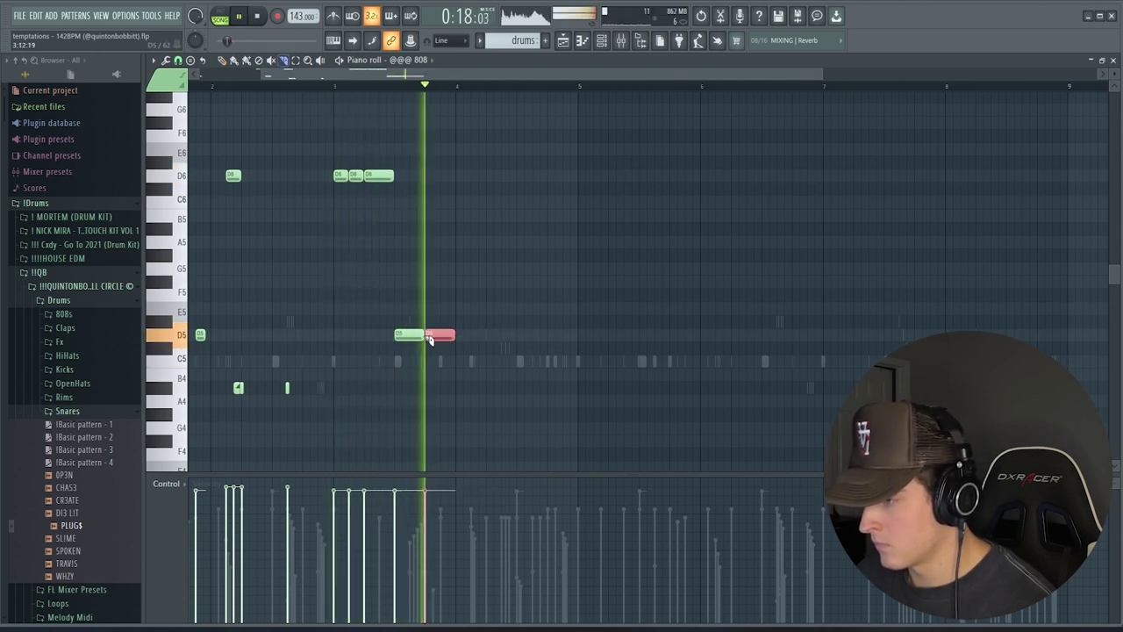
pyautogui.rightClick(409, 334)
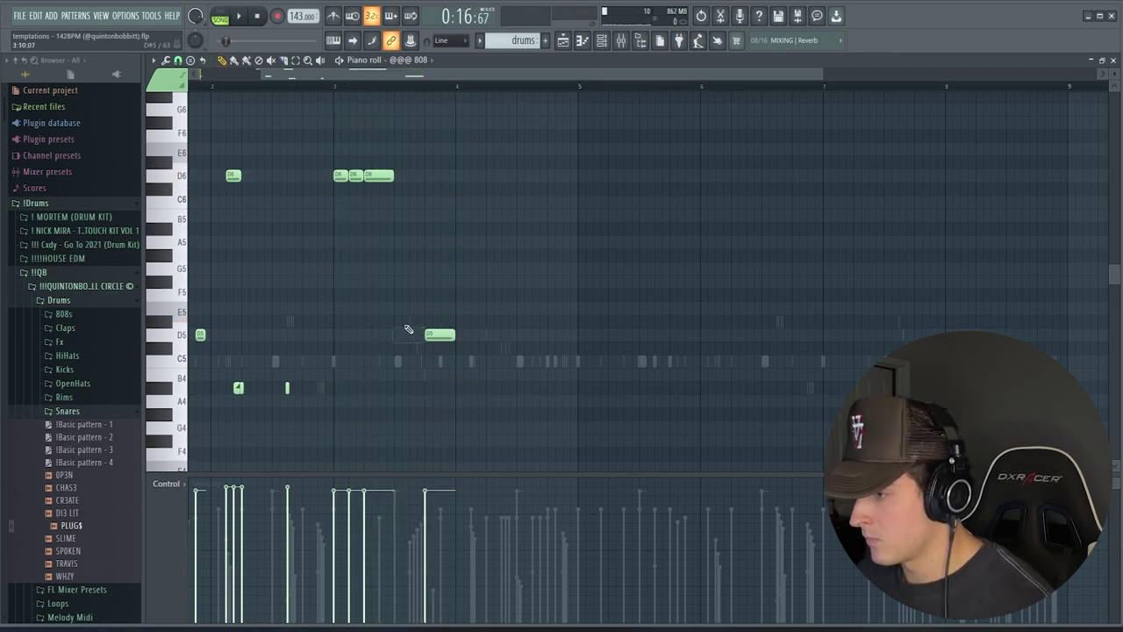
pyautogui.press('p')
pyautogui.click(412, 334)
pyautogui.moveTo(436, 335); pyautogui.dragTo(451, 336)
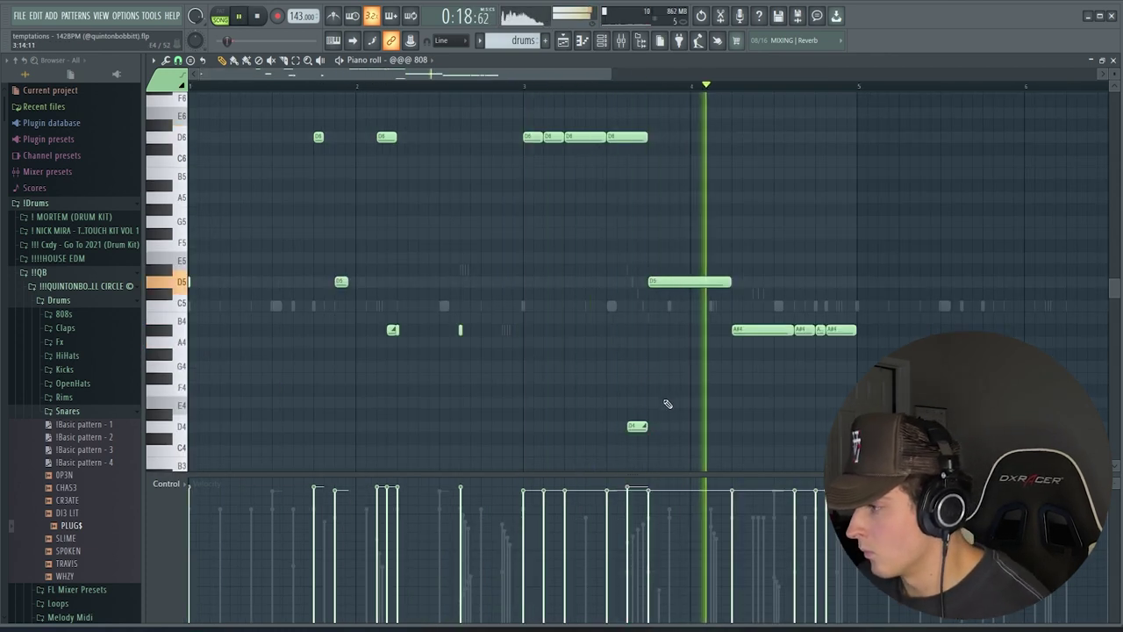
pyautogui.scroll(-2, 497, 87)
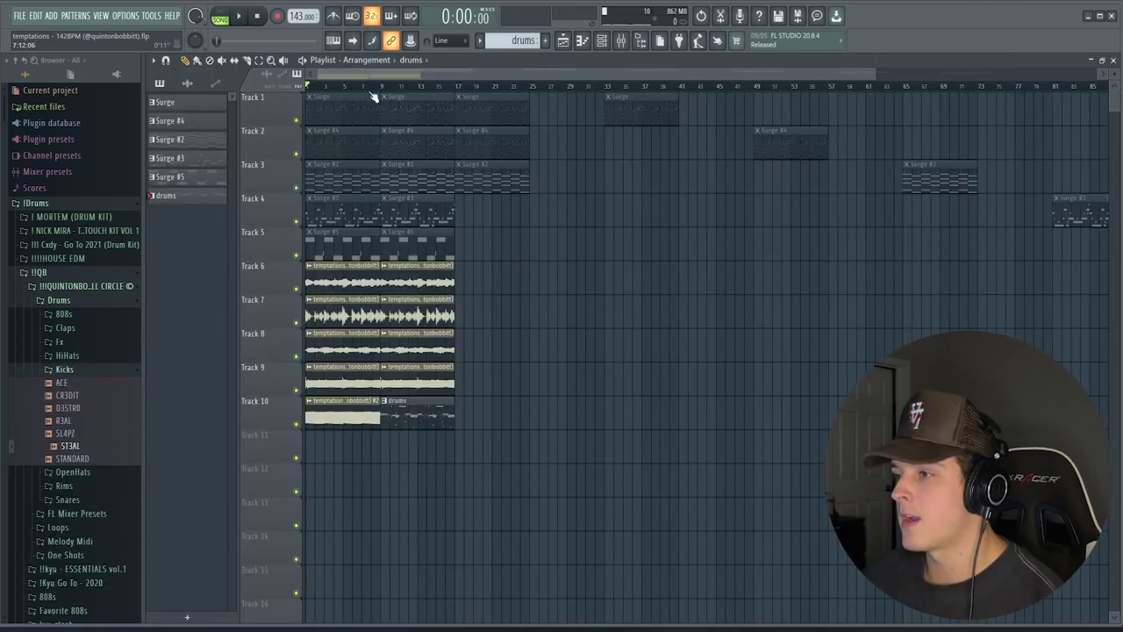
# Step: Split the drums pattern by channel and replace its combined playlist clip with the separate clips on Tracks 10 to 15 from bar 9
pyautogui.click(366, 60)
pyautogui.rightClick(474, 417)
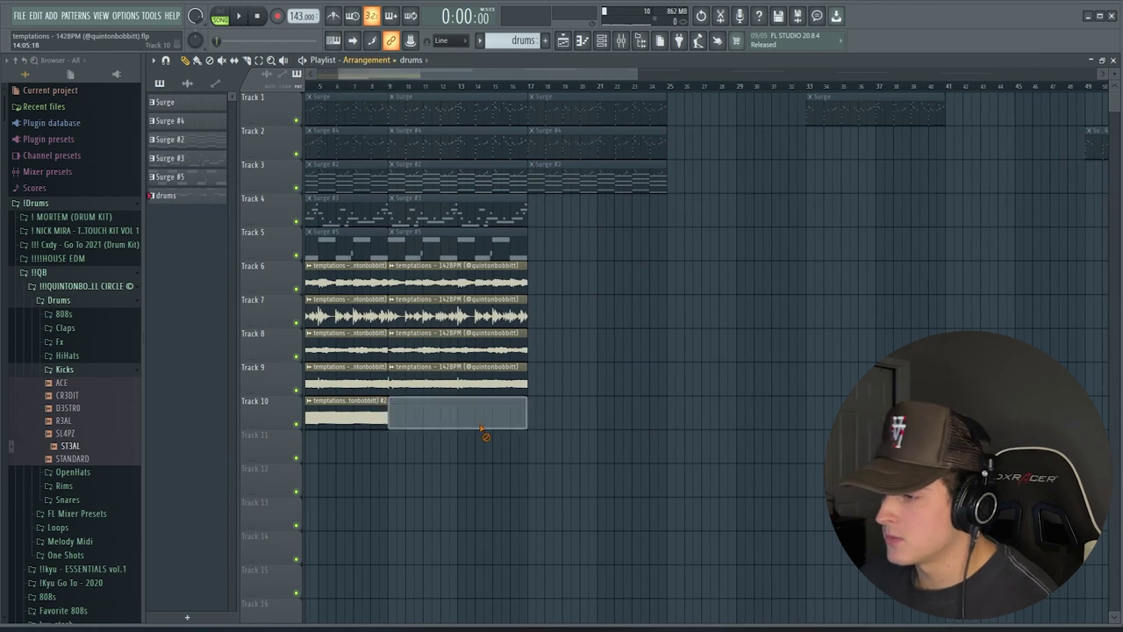
pyautogui.rightClick(193, 197)
pyautogui.click(223, 387)
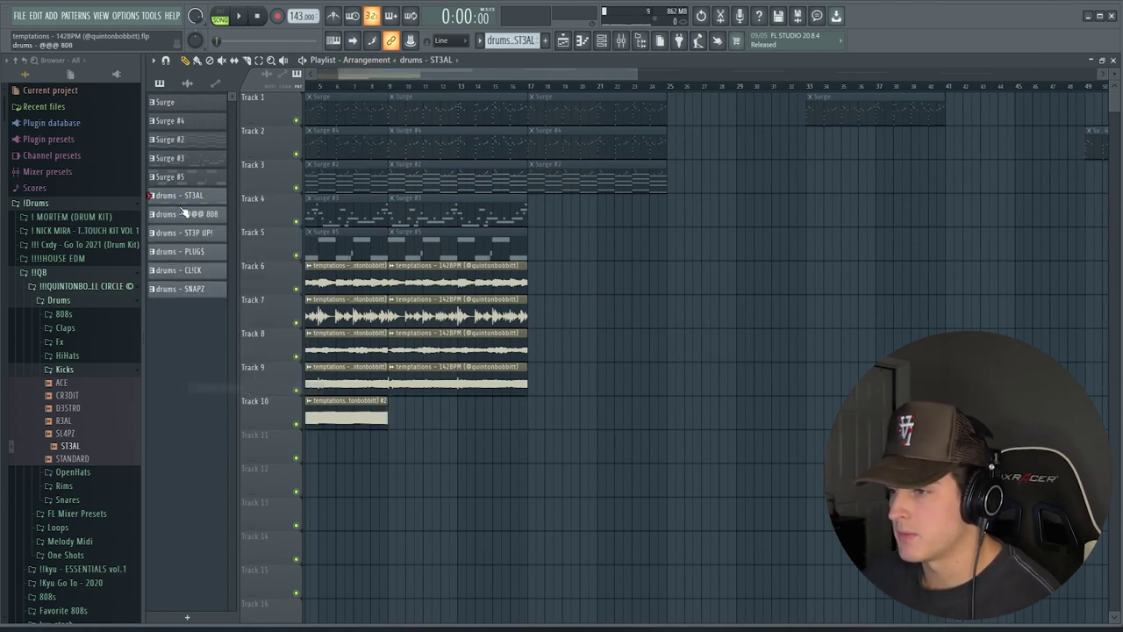
pyautogui.keyDown('shift'); pyautogui.click(191, 293); pyautogui.keyUp('shift')
pyautogui.moveTo(192, 294); pyautogui.dragTo(391, 405)
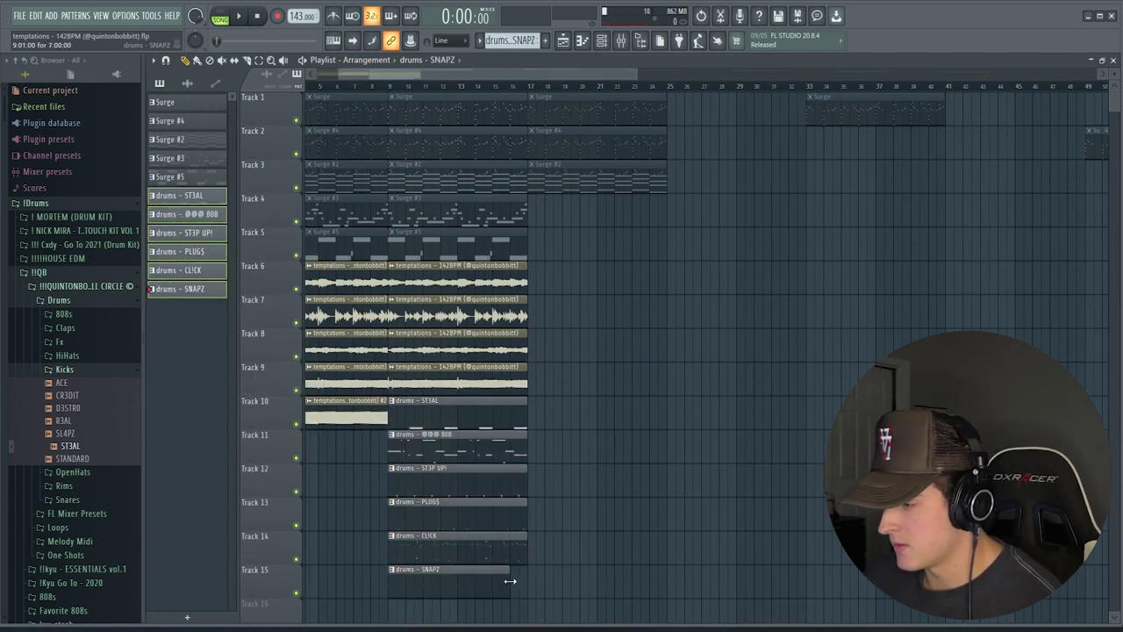
# Step: Add Fruity parametric EQ 2 to slot 2 of mixer track 7 and set its band 1 high-pass to about 153 Hz
pyautogui.click(623, 42)
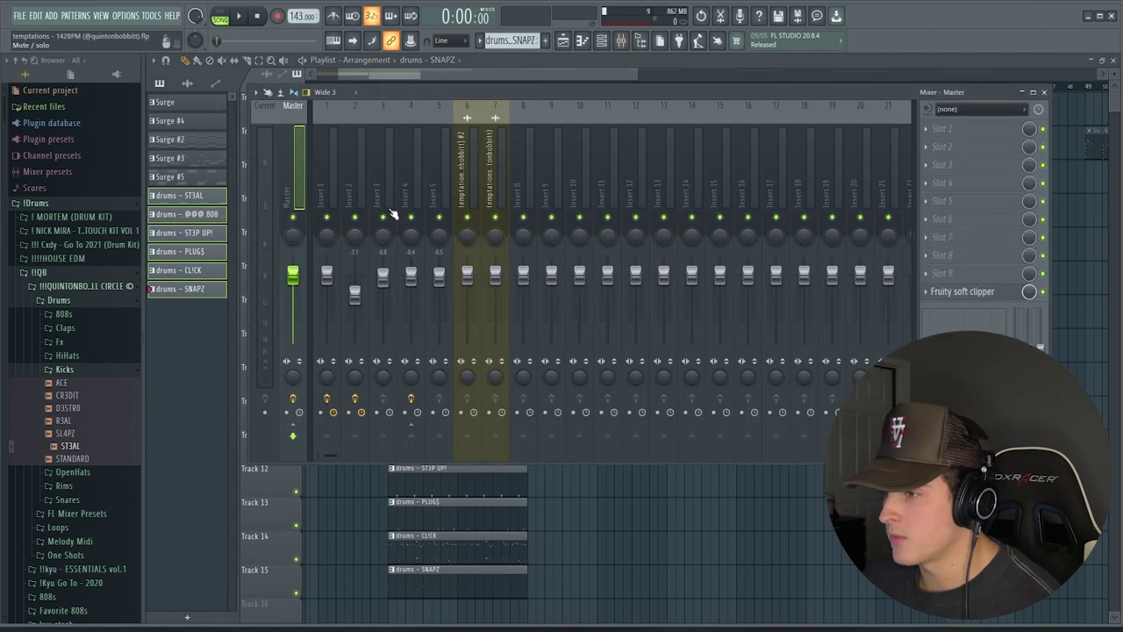
pyautogui.click(497, 172)
pyautogui.click(970, 130)
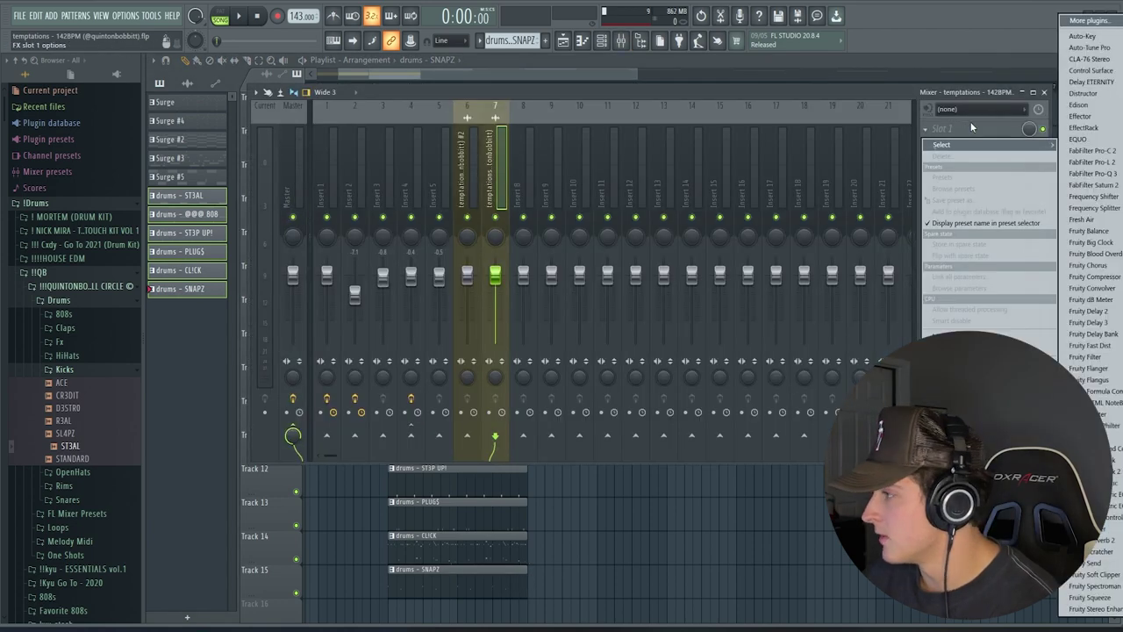
pyautogui.click(969, 134)
pyautogui.click(946, 149)
pyautogui.click(945, 148)
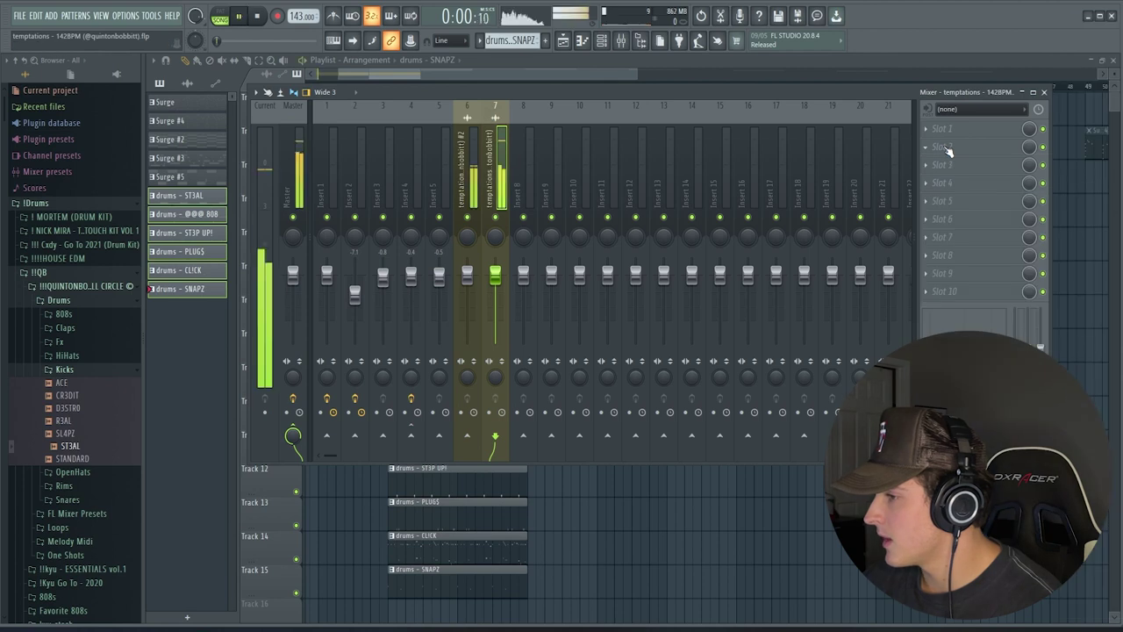
pyautogui.click(944, 148)
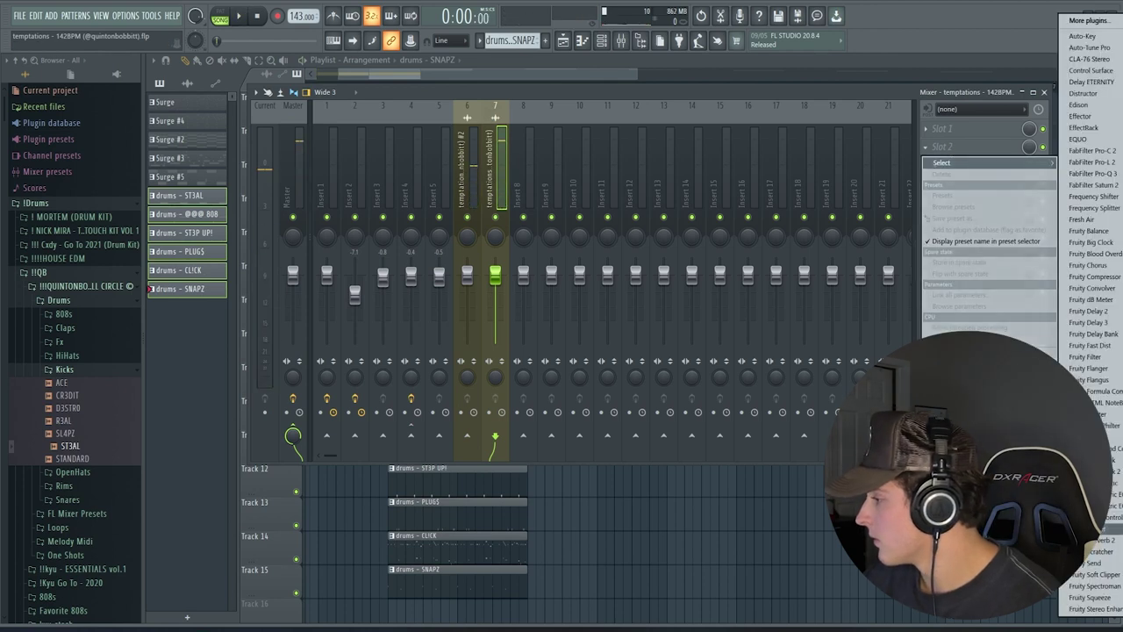
pyautogui.click(1097, 494)
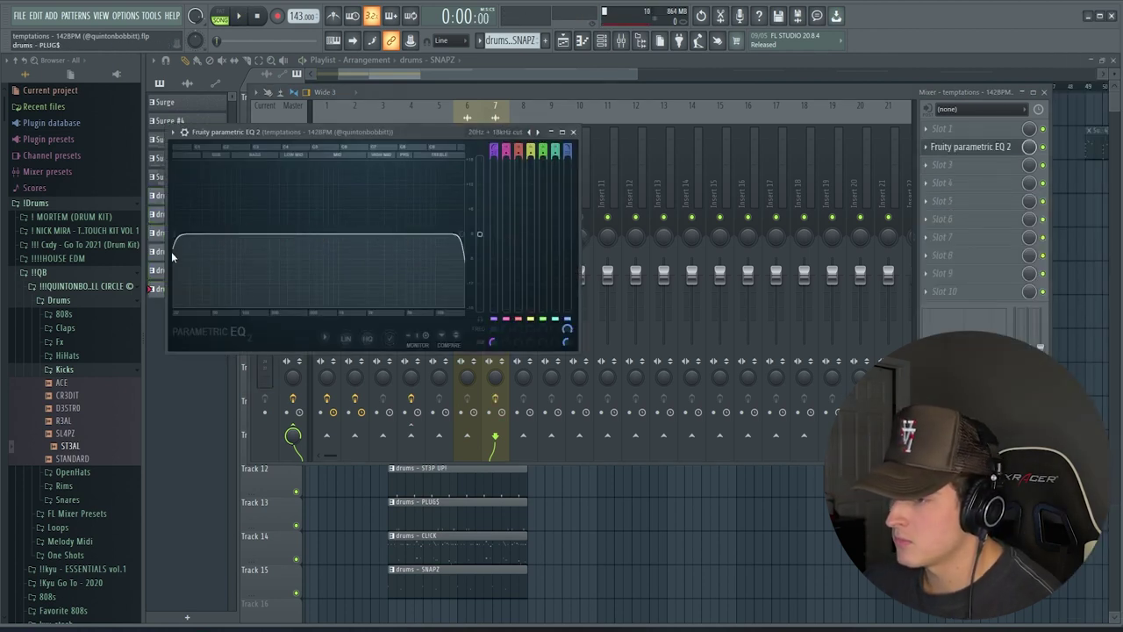
pyautogui.moveTo(221, 235); pyautogui.dragTo(269, 234)
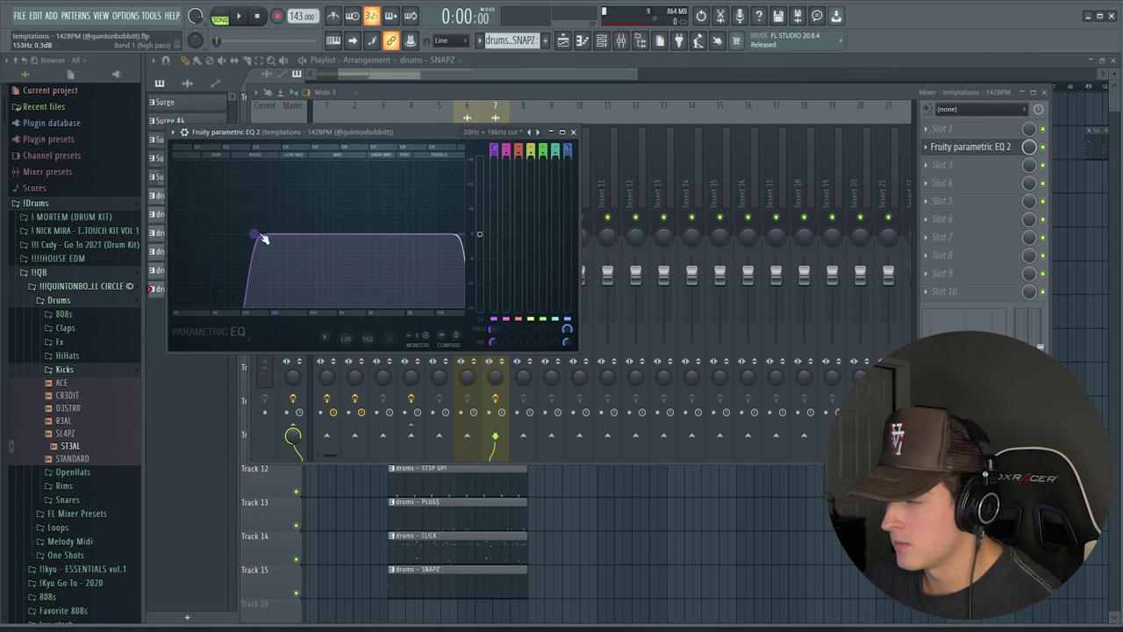
pyautogui.click(573, 133)
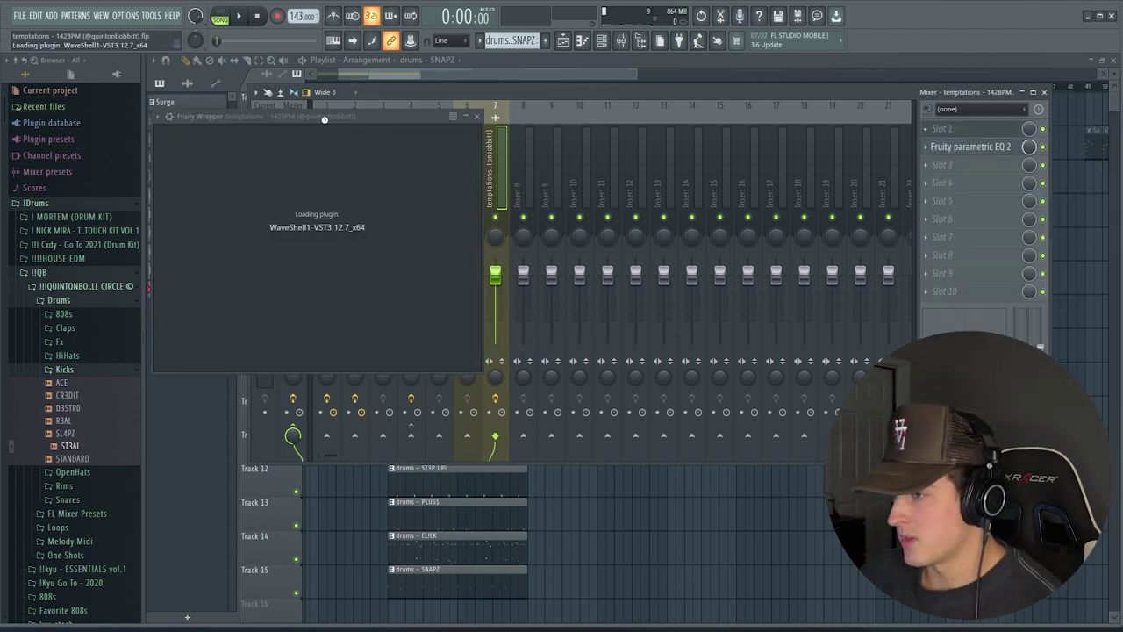
# Step: Create an automation clip for the SoundShifter Pitch Stereo mix level in slot 1 and shape it to drop to minimum at bar 5
pyautogui.rightClick(1028, 129)
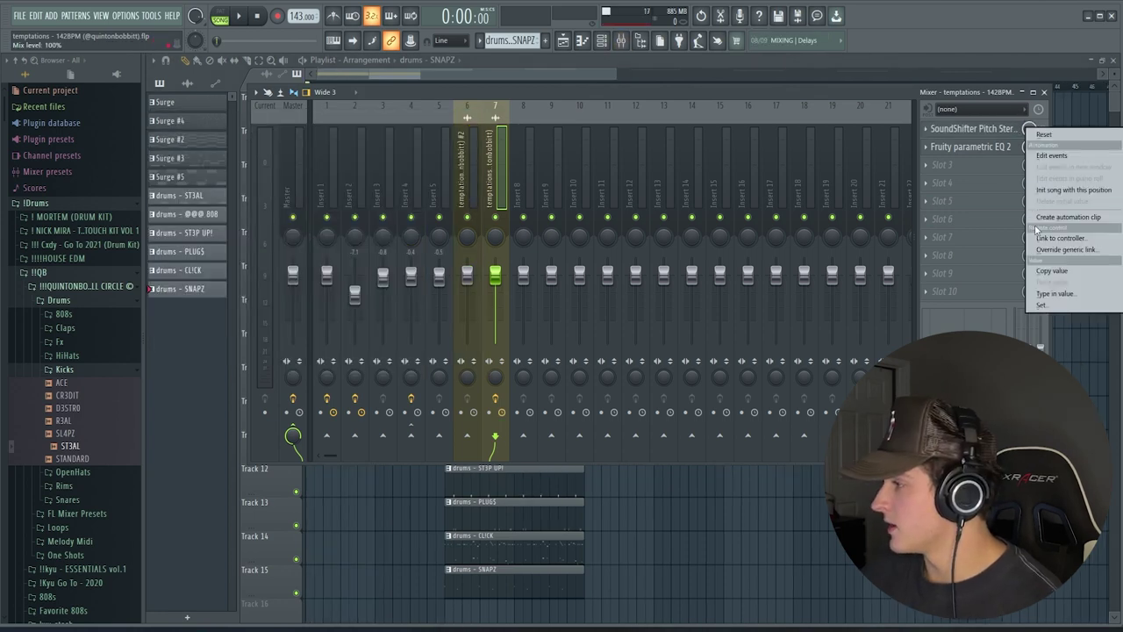
pyautogui.click(1066, 223)
pyautogui.click(398, 73)
pyautogui.press('space')
pyautogui.scroll(-3, 346, 496)
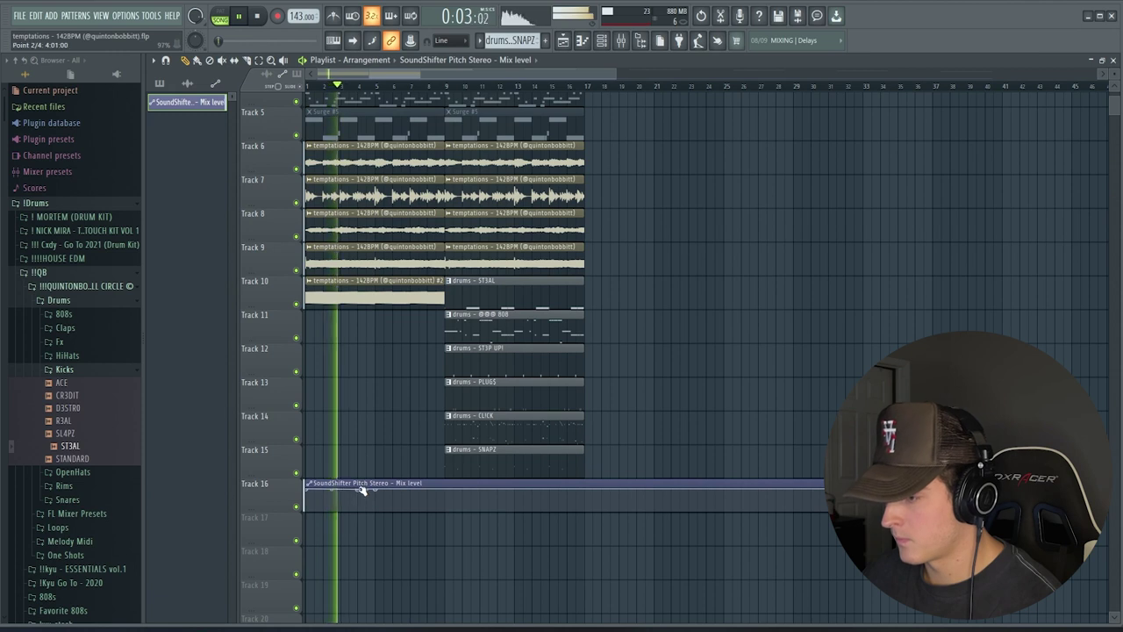
pyautogui.moveTo(378, 489); pyautogui.dragTo(368, 508)
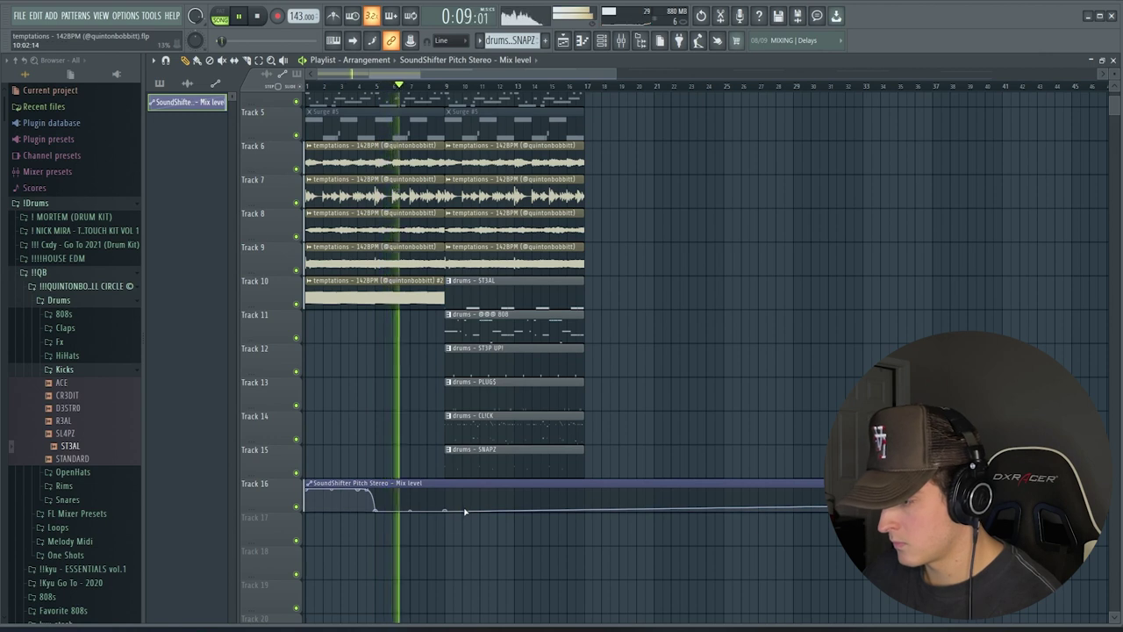
pyautogui.press('space')
# Step: Place the D4SH effect sample on Track 17 just before bar 5 and lower its level on mixer track 8 to about -8.6 dB
pyautogui.click(60, 342)
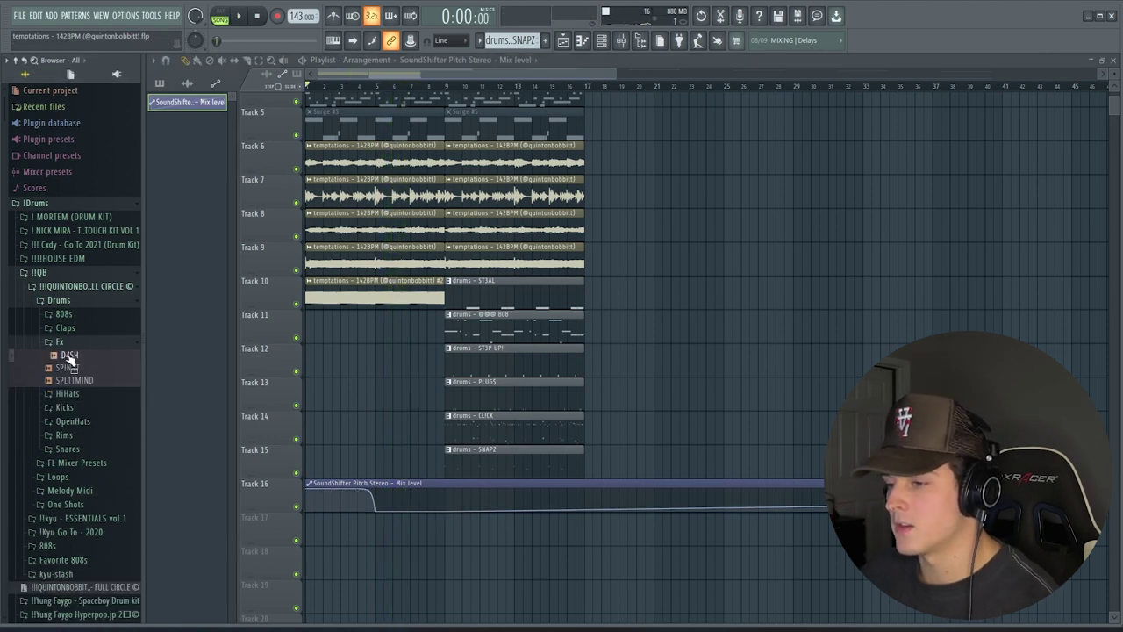
pyautogui.moveTo(368, 532); pyautogui.dragTo(380, 533)
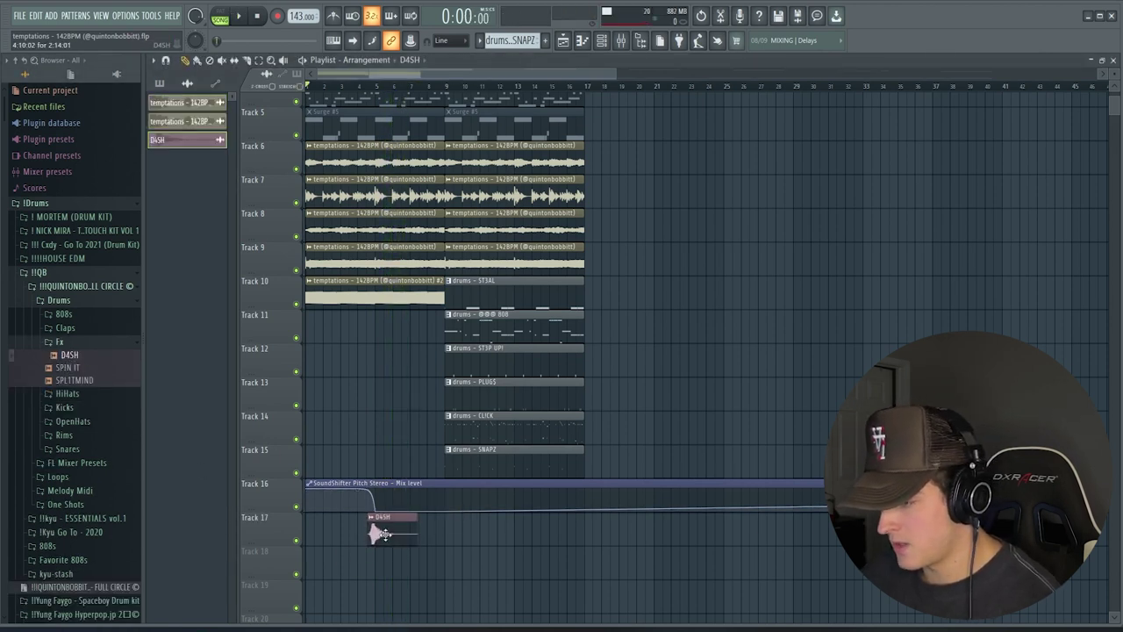
pyautogui.doubleClick(384, 534)
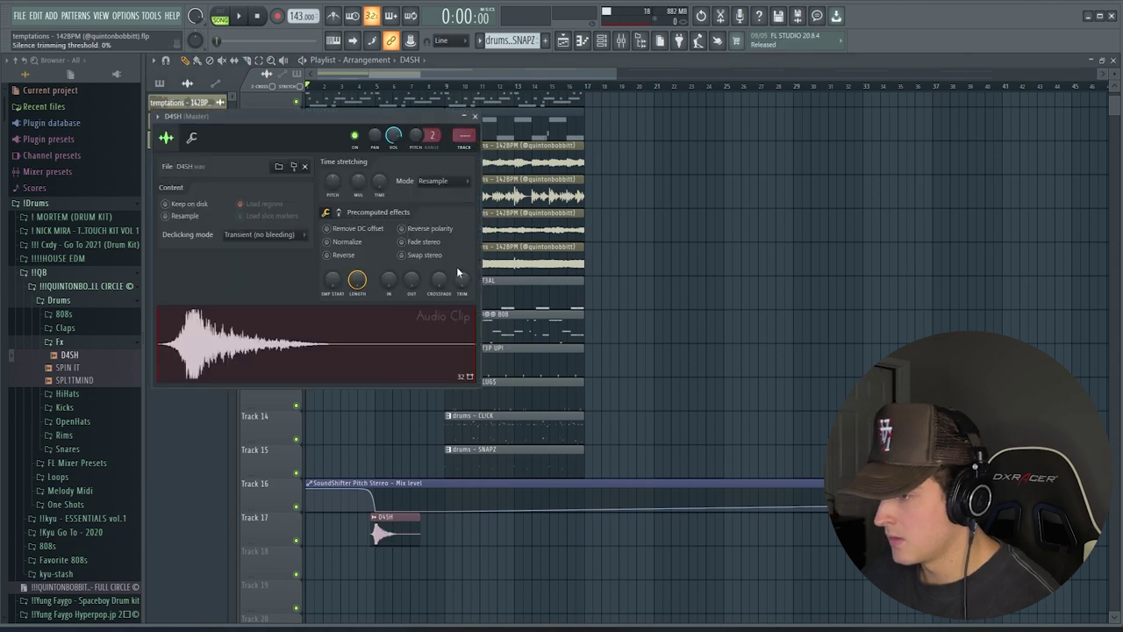
pyautogui.click(466, 145)
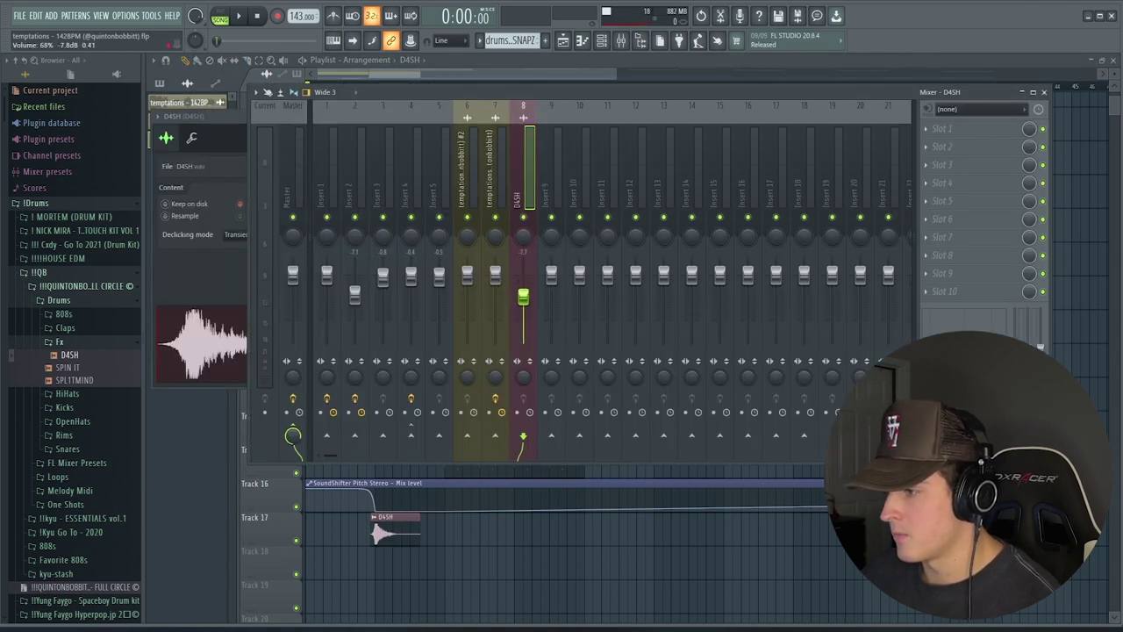
# Step: Route the ST3AL, @@@ 808, ST3P UP!, PLUG$, CL!CK and SNAPZ channels to consecutive mixer tracks starting at 10
pyautogui.press('F6')
pyautogui.click(308, 226)
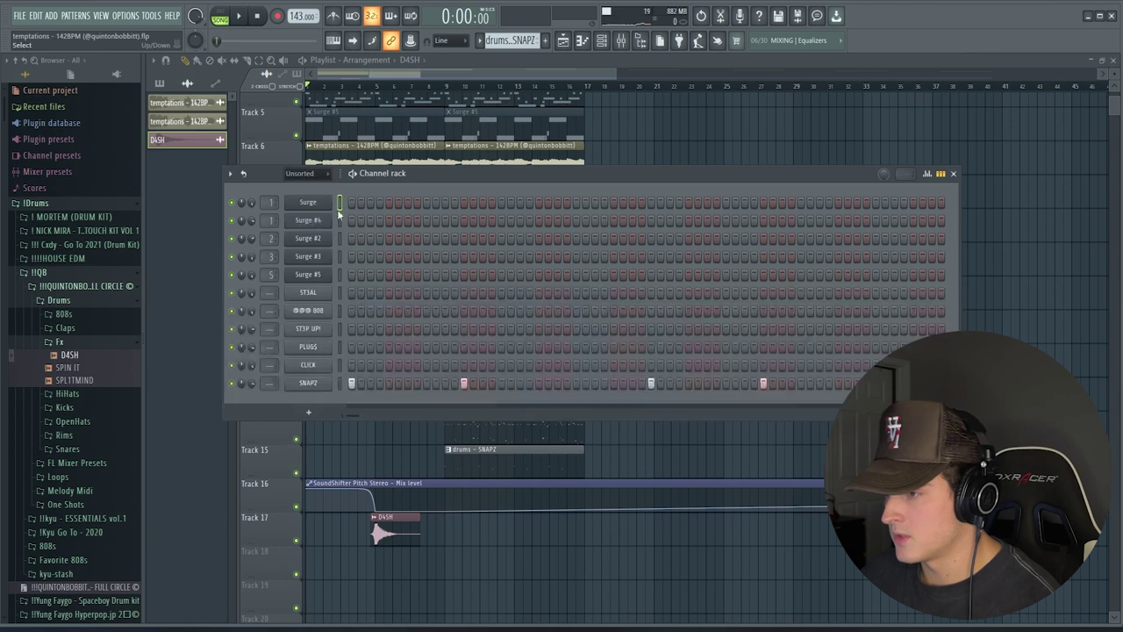
pyautogui.press('F9')
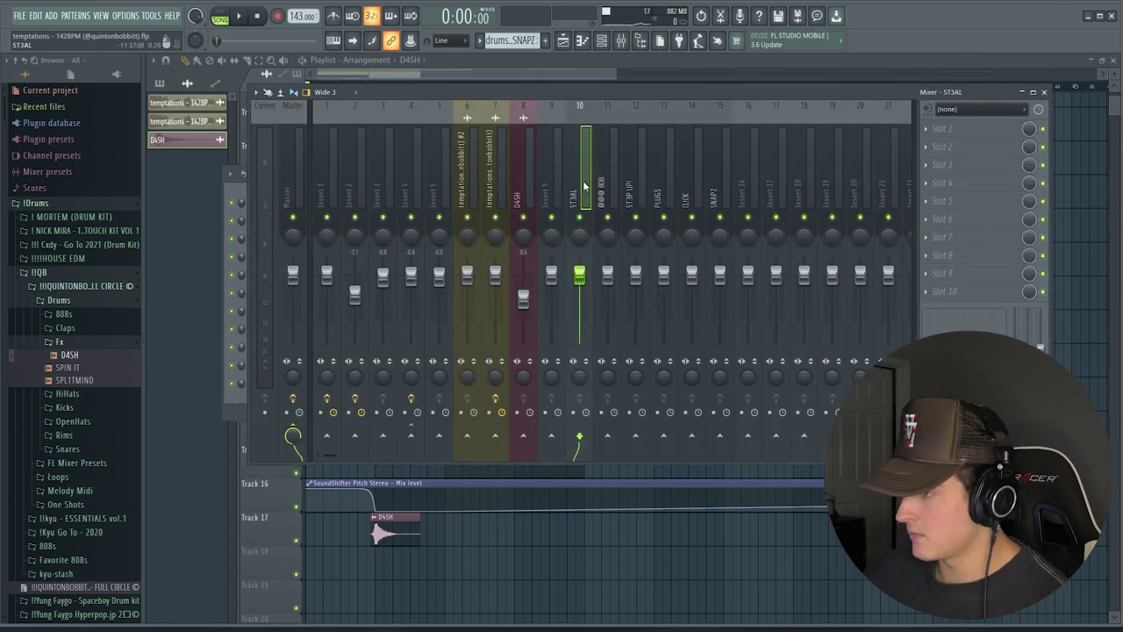
pyautogui.press('F9')
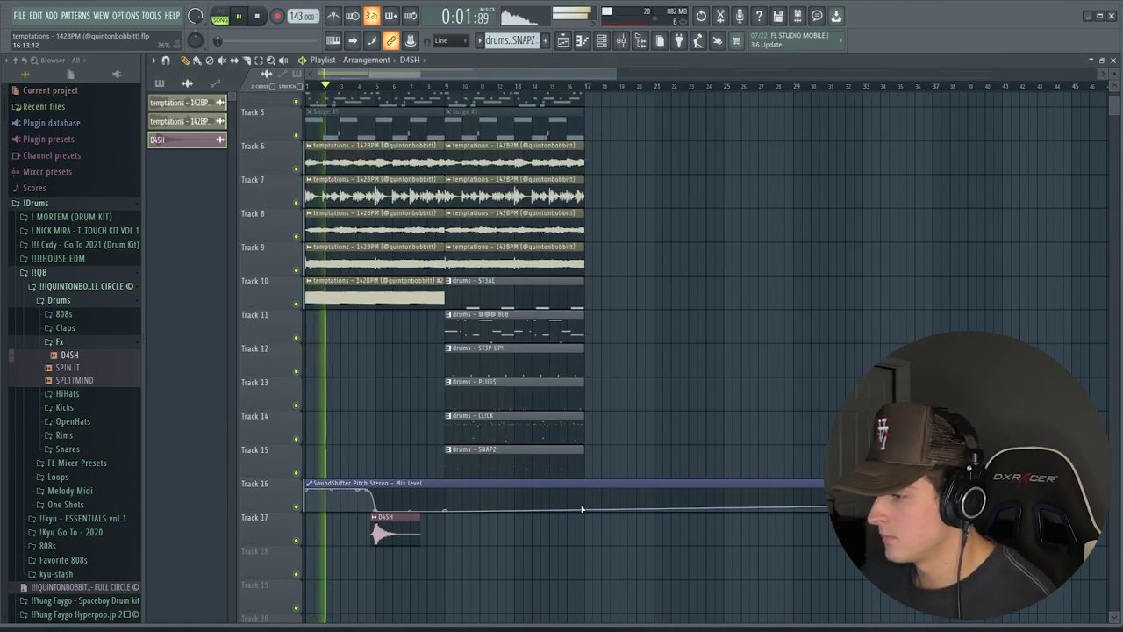
# Step: Make the SoundShifter mix level automation jump back up at bar 17 and duplicate the audio stems on Tracks 6 to 9 from that bar
pyautogui.moveTo(581, 508); pyautogui.dragTo(561, 449)
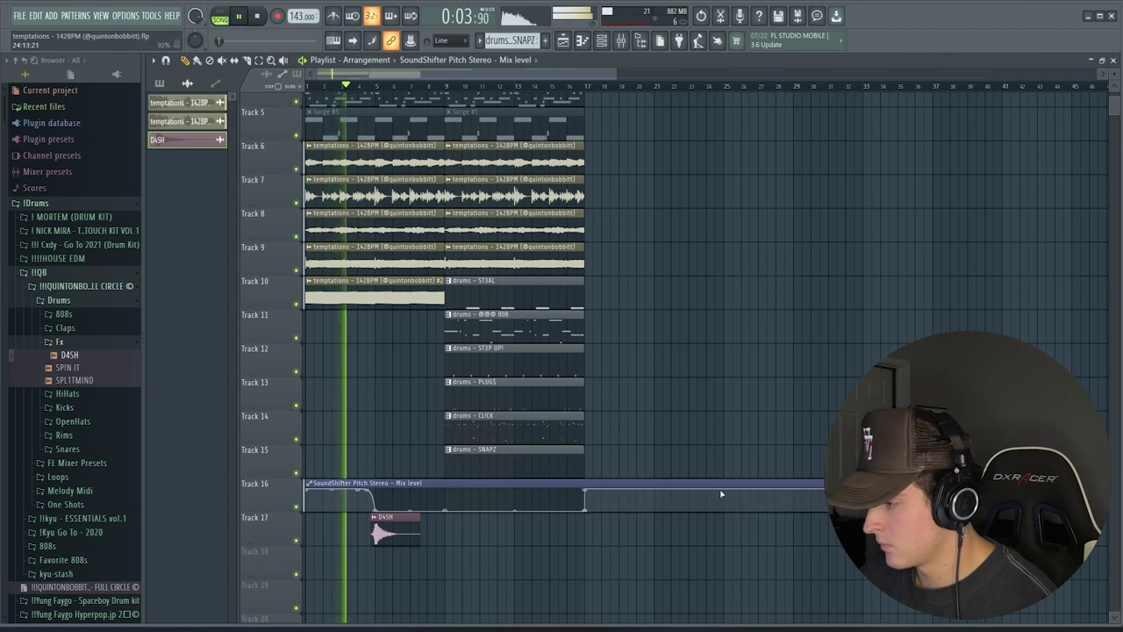
pyautogui.moveTo(625, 275); pyautogui.dragTo(553, 175)
pyautogui.hotkey('ctrl', 'b')
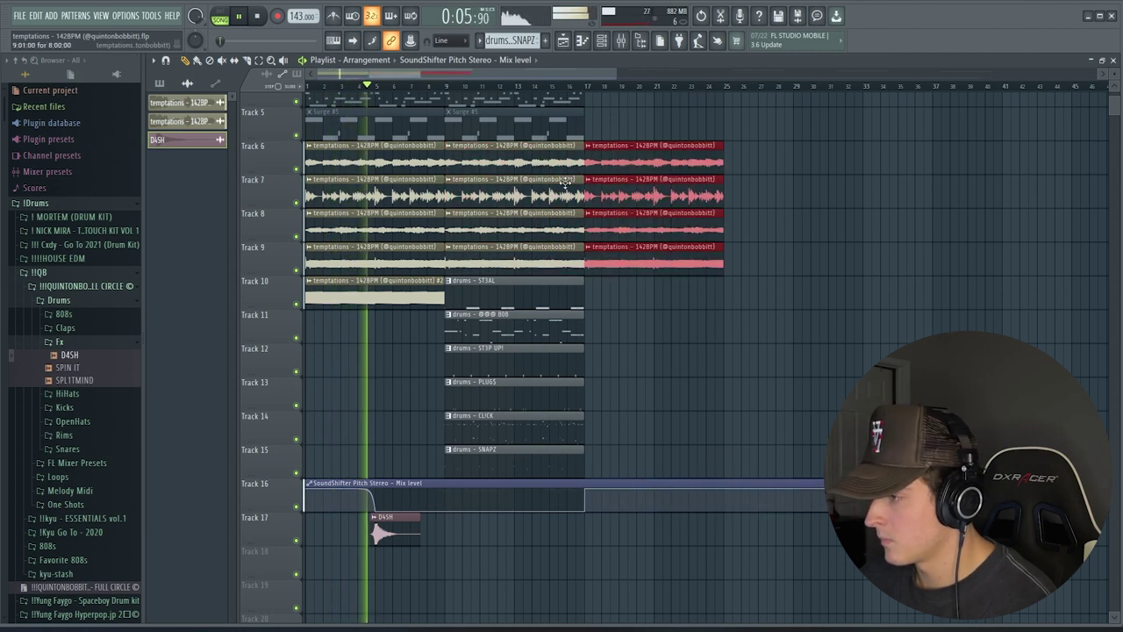
pyautogui.click(649, 267)
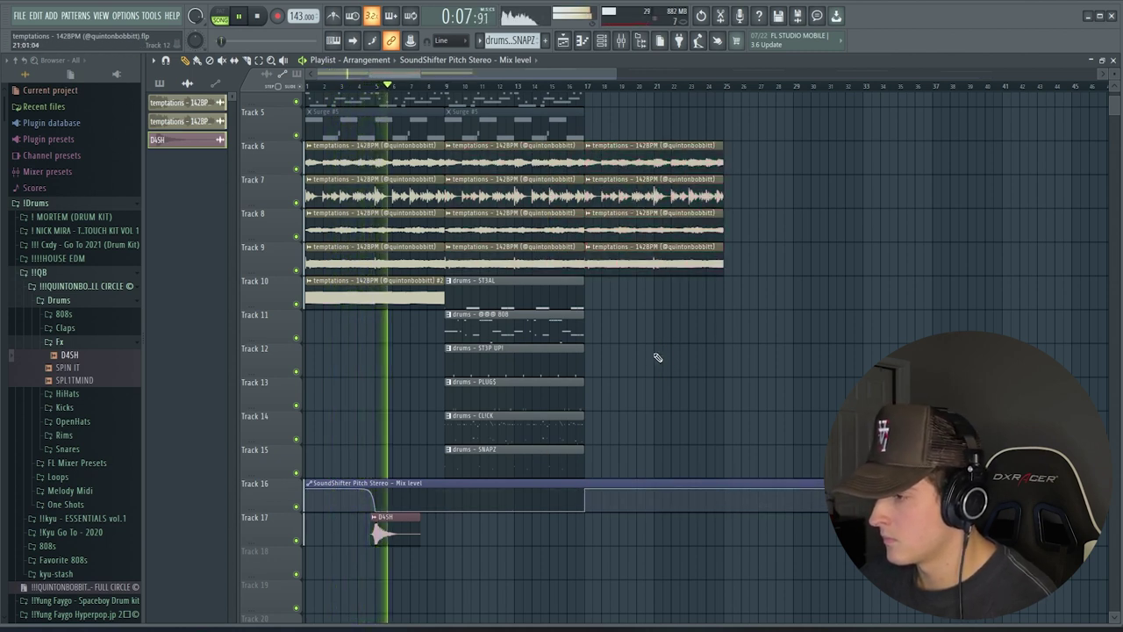
pyautogui.scroll(3, 456, 89)
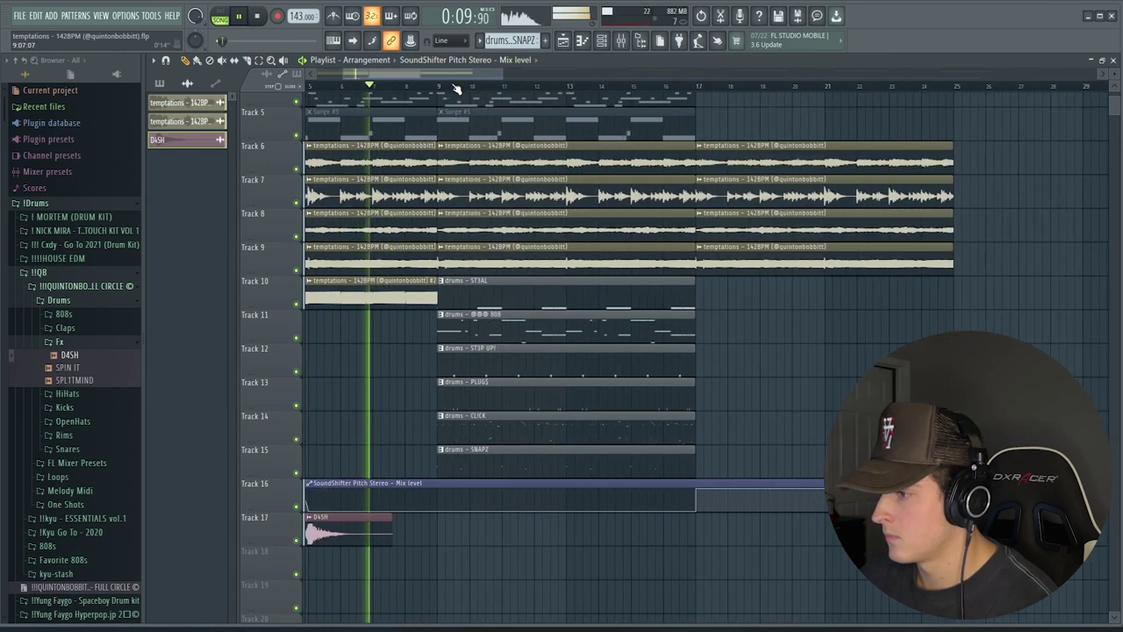
# Step: Duplicate the drum pattern clips on Tracks 11 to 15 from bar 9 to bar 17, without the ST3AL clip on Track 10
pyautogui.scroll(-1, 456, 90)
pyautogui.moveTo(672, 477); pyautogui.dragTo(597, 311)
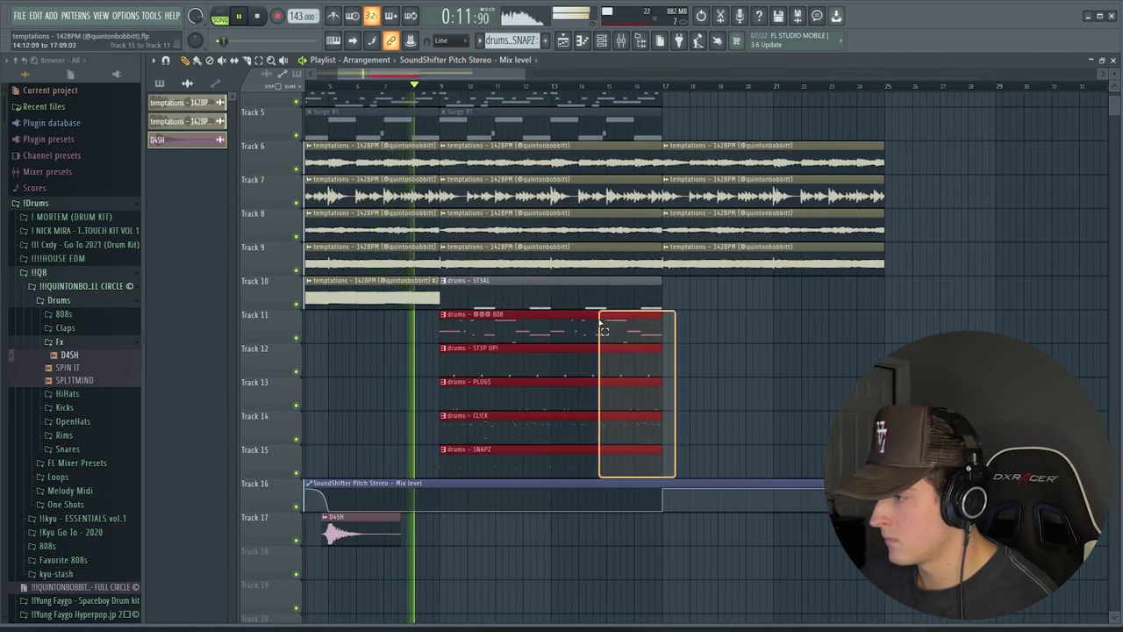
pyautogui.moveTo(676, 459); pyautogui.dragTo(621, 308)
pyautogui.hotkey('ctrl', 'b')
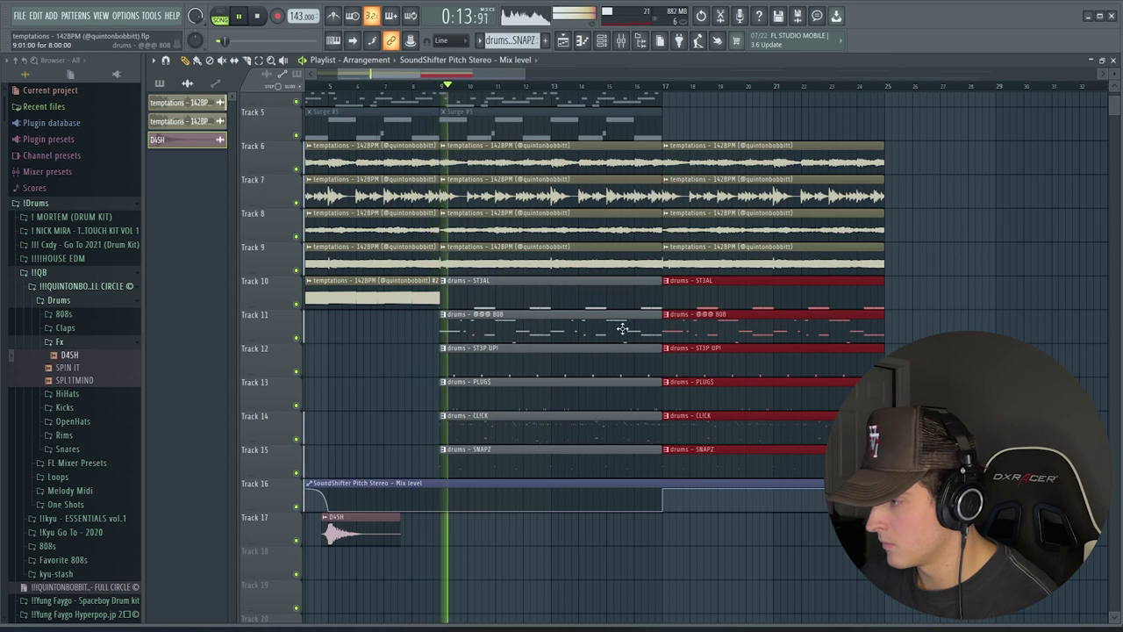
pyautogui.rightClick(667, 298)
pyautogui.rightClick(650, 334)
pyautogui.hotkey('ctrl', 'z')
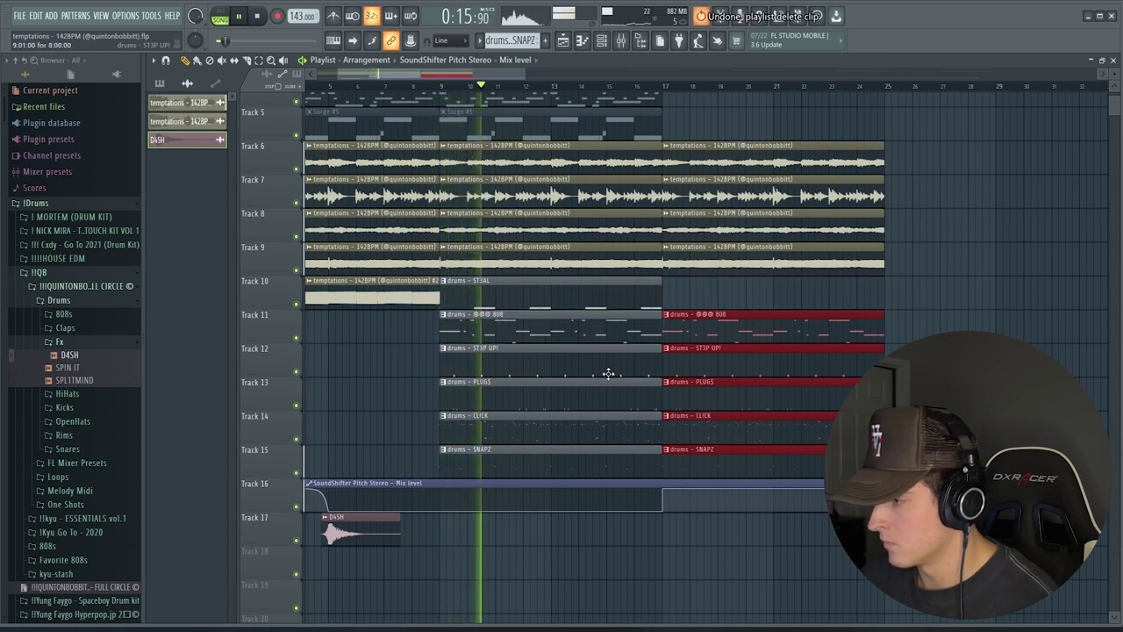
pyautogui.click(715, 296)
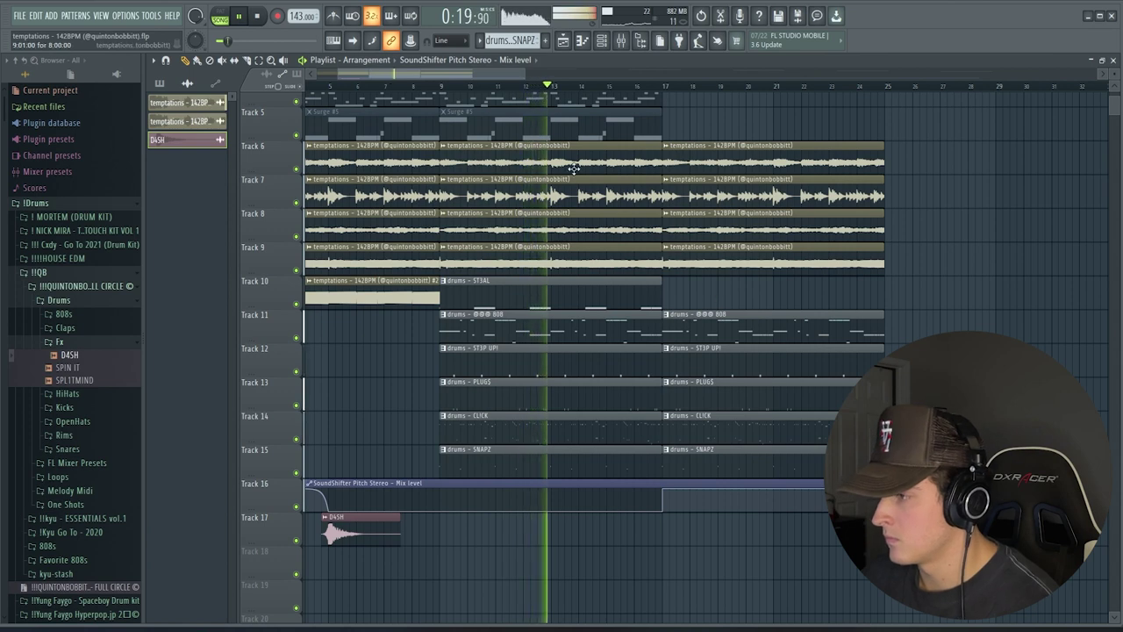
# Step: Shorten the start of the last CL!CK clip on Track 14 so that it begins at bar 22 instead of bar 21
pyautogui.press('F6')
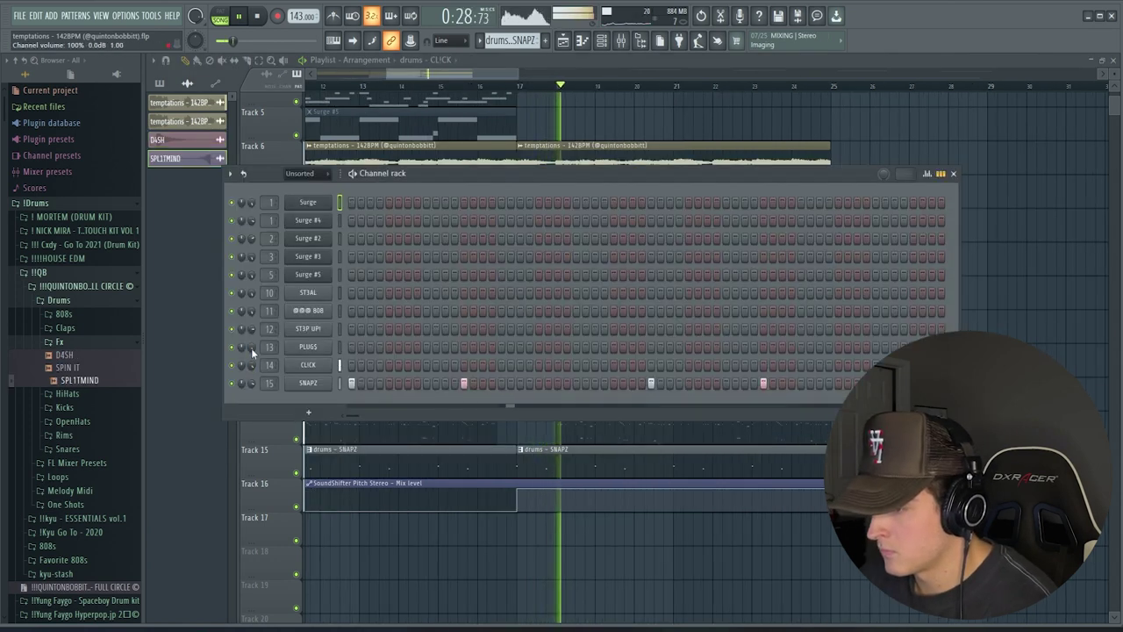
pyautogui.press('F6')
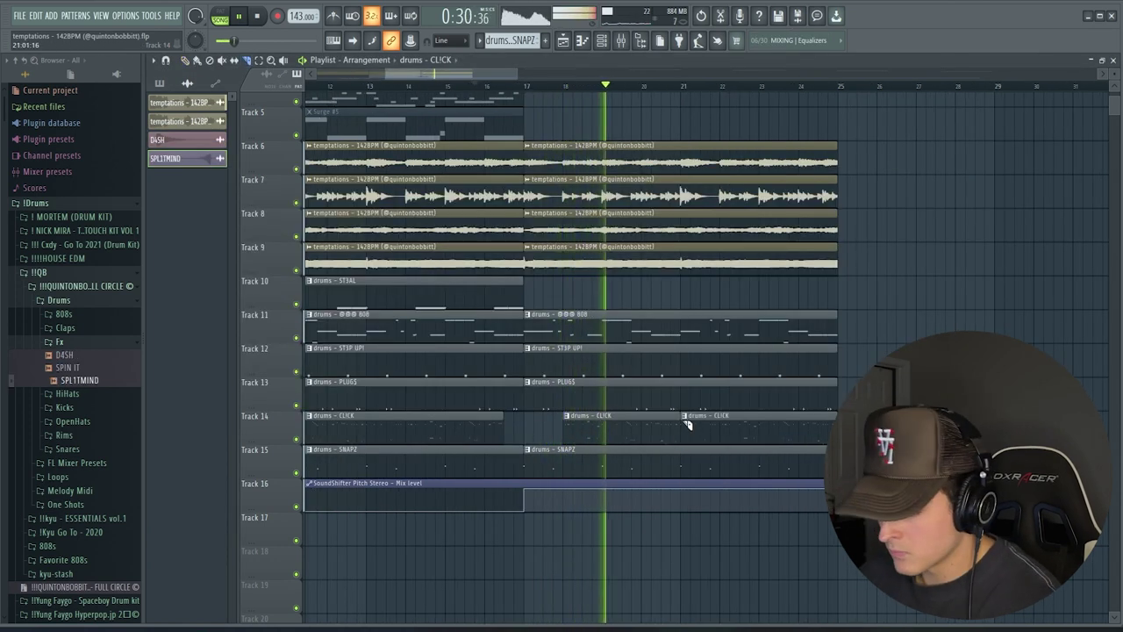
pyautogui.moveTo(688, 425); pyautogui.dragTo(725, 426)
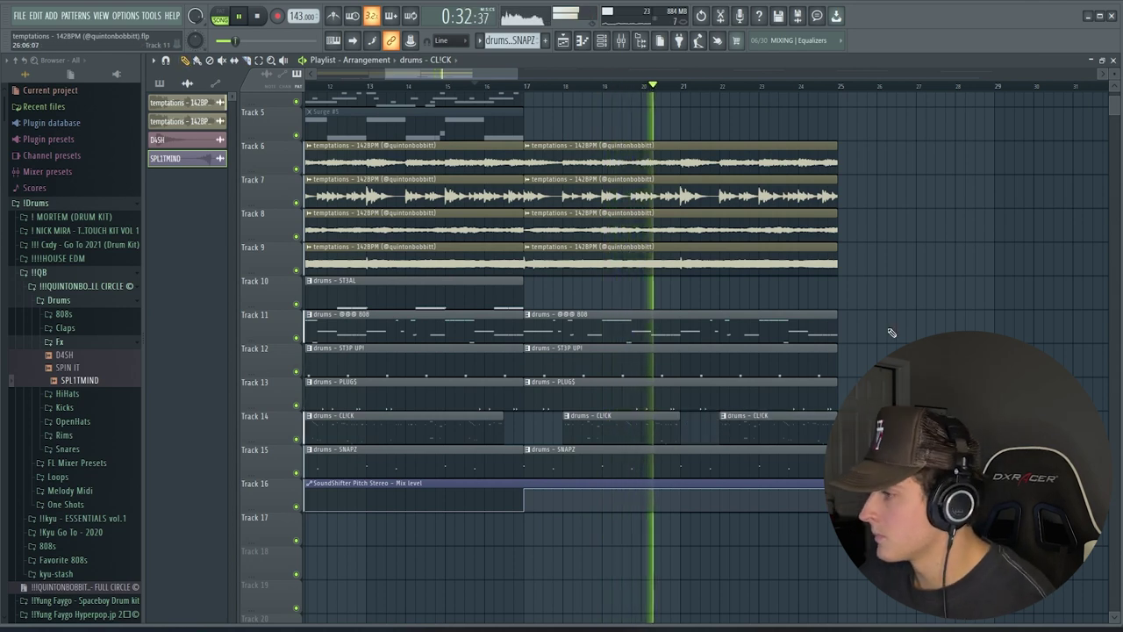
pyautogui.scroll(-2, 628, 70)
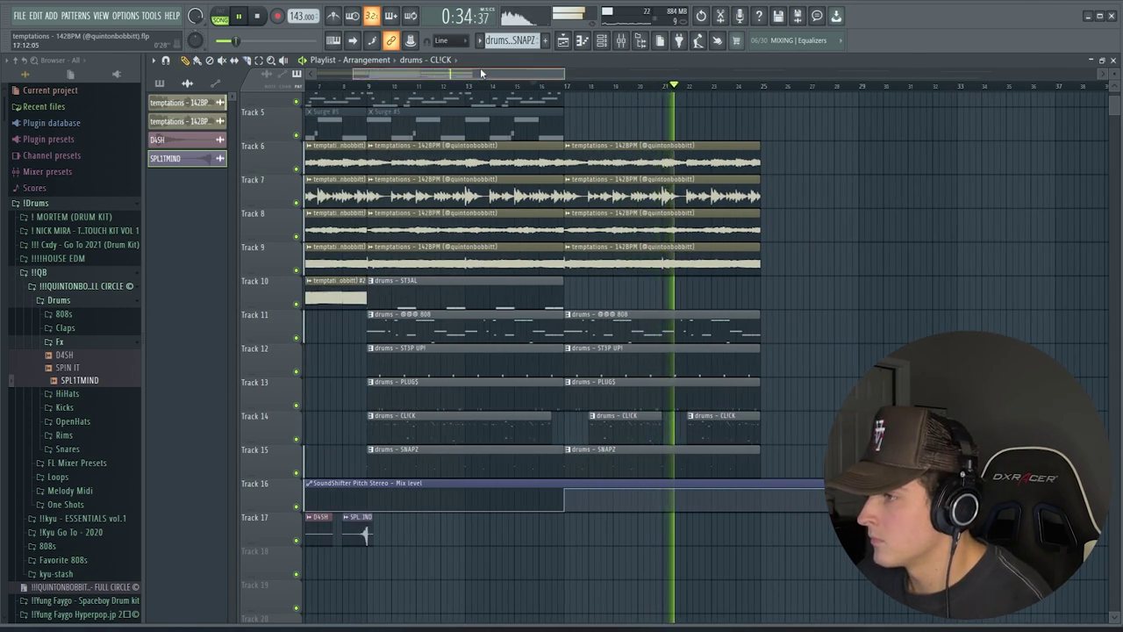
pyautogui.scroll(-1, 480, 67)
pyautogui.press('F9')
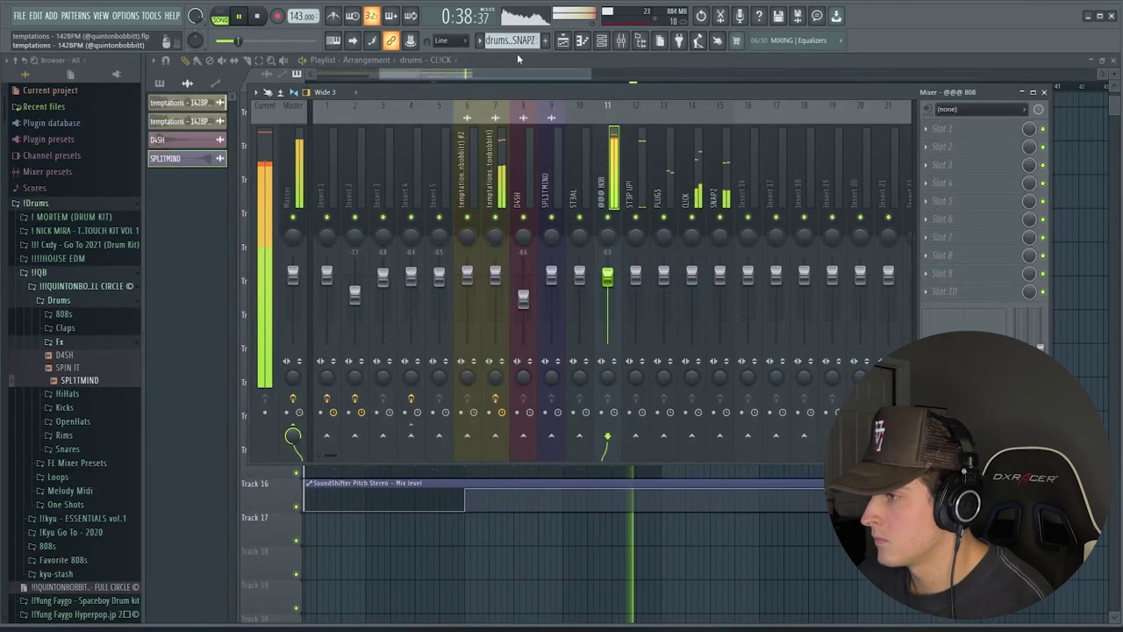
pyautogui.press('F9')
pyautogui.hotkey('ctrl', 'b')
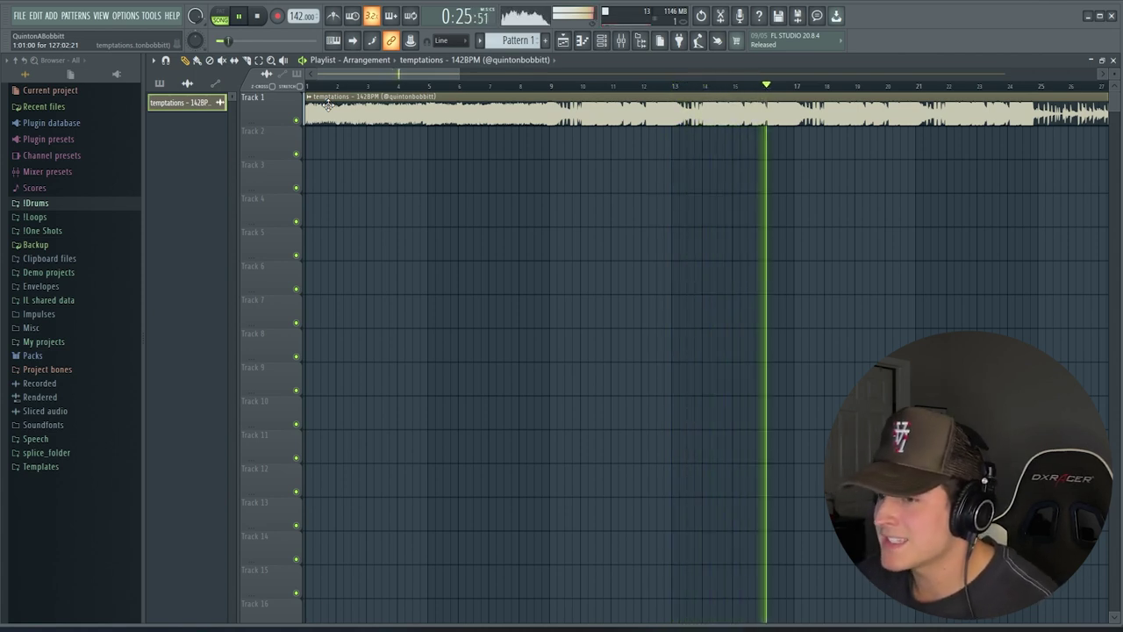
# Step: Play the rendered temptations - 142BPM track from the beginning of the playlist
pyautogui.press('space')
pyautogui.press('space')
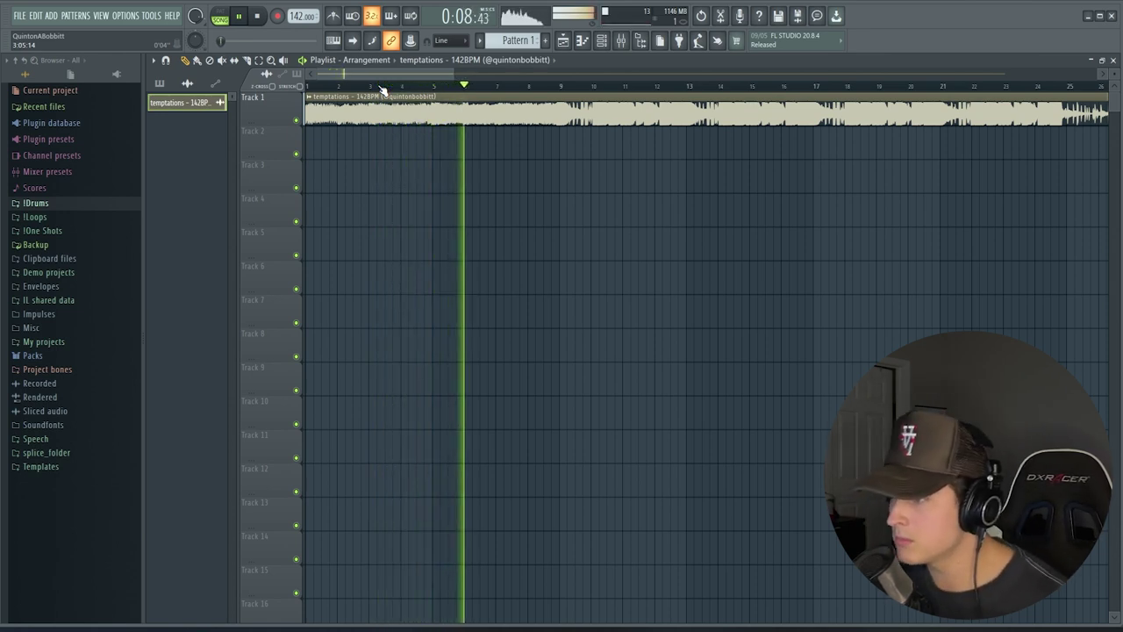
pyautogui.press('space')
pyautogui.press('space')
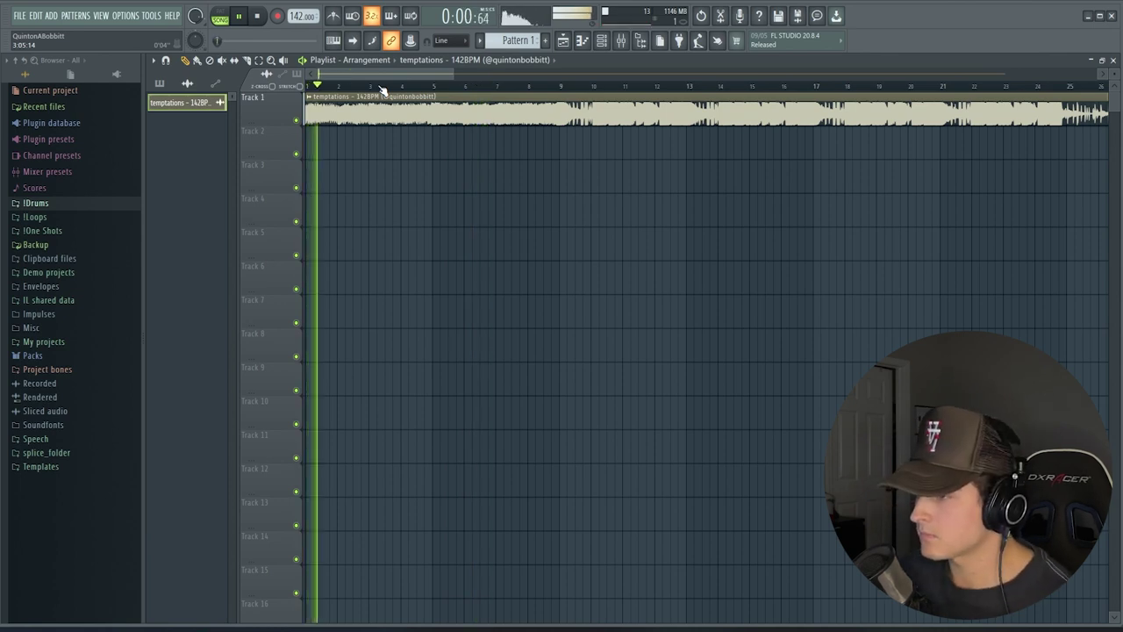
# Step: Lower the channel volume of the temptations audio clip on Track 1 to about 75% in its sample settings
pyautogui.doubleClick(395, 98)
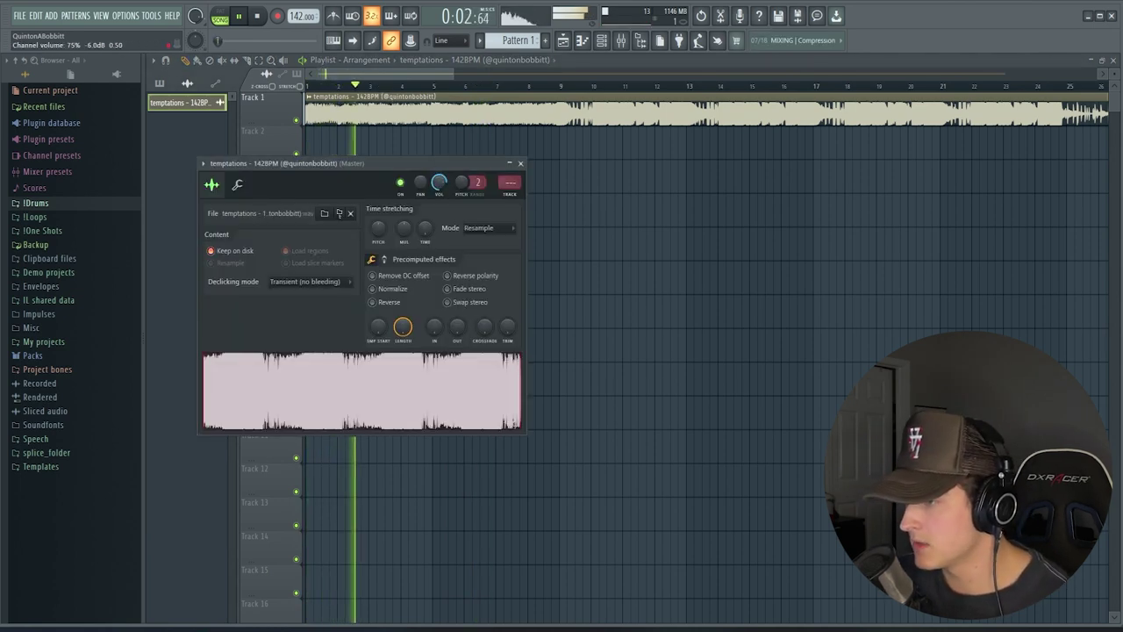
pyautogui.click(520, 165)
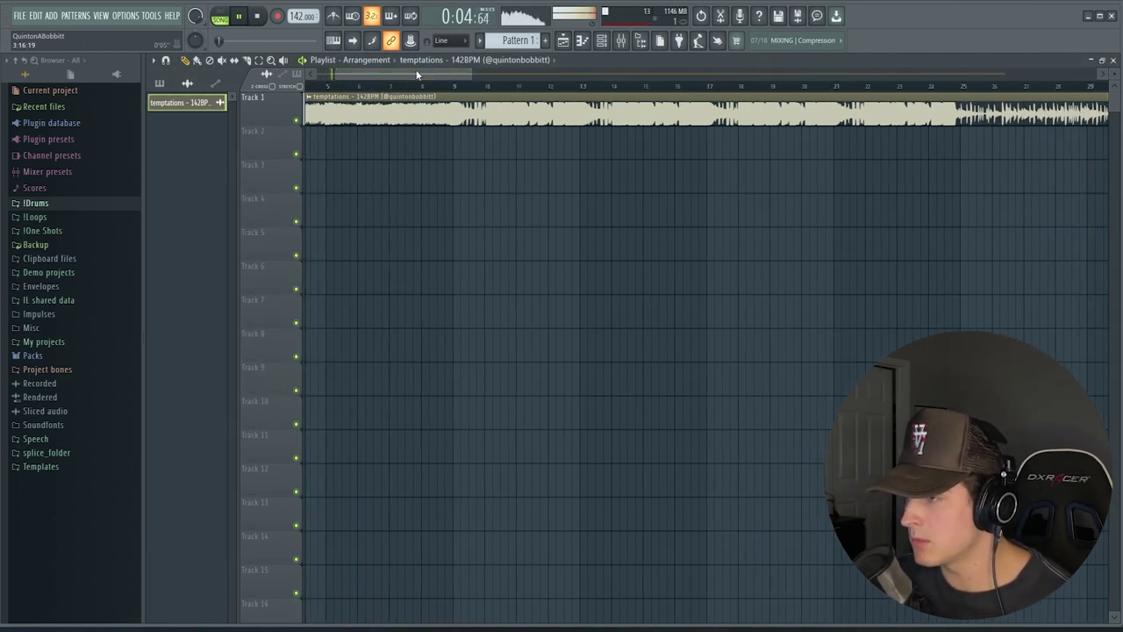
pyautogui.scroll(2, 418, 90)
pyautogui.moveTo(412, 73); pyautogui.dragTo(396, 91)
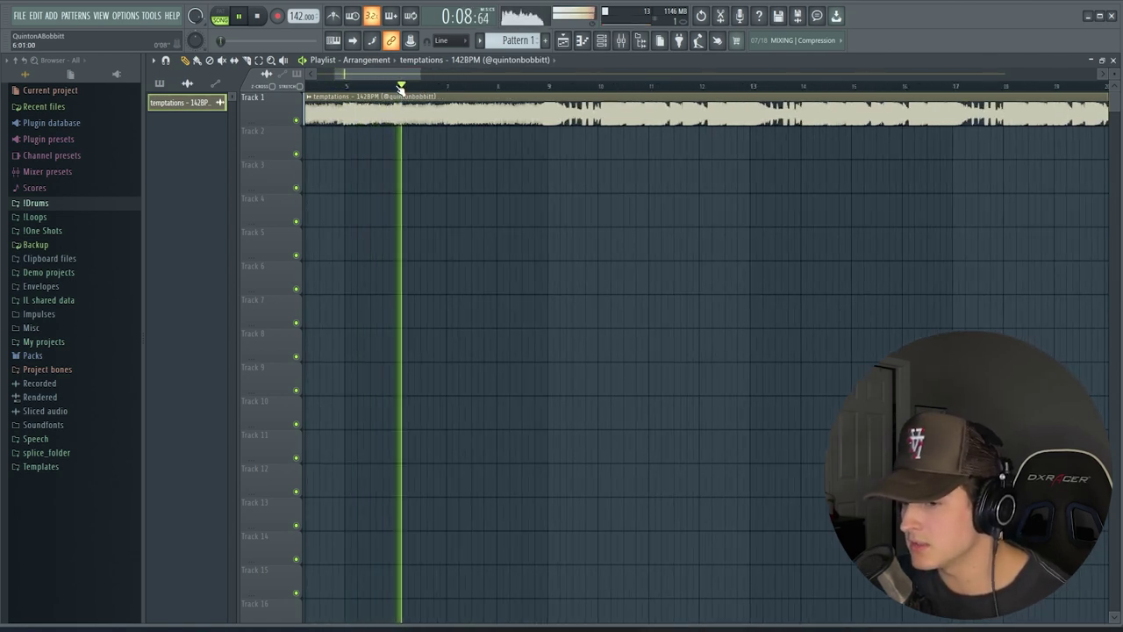